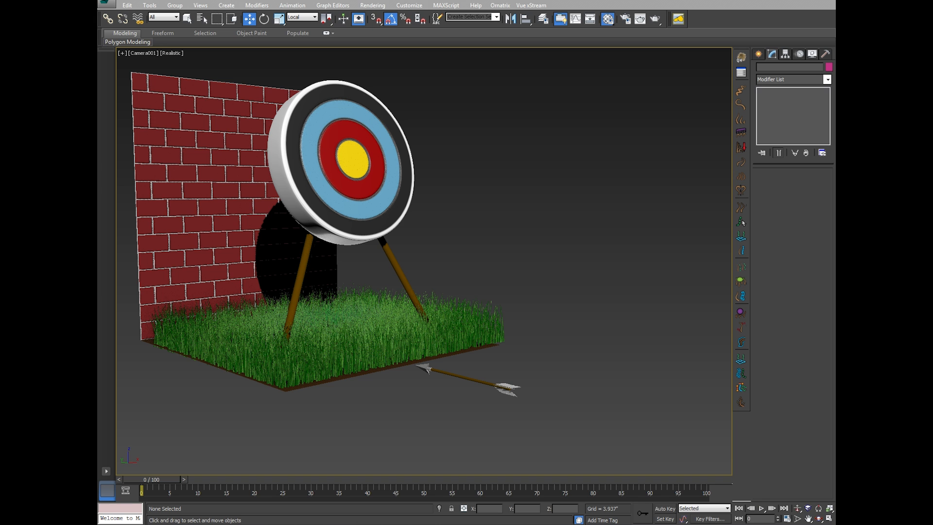
Apply a Bend modifier to the arrow, working in the left view
{"action": "left_click", "coordinate": [480, 381]}
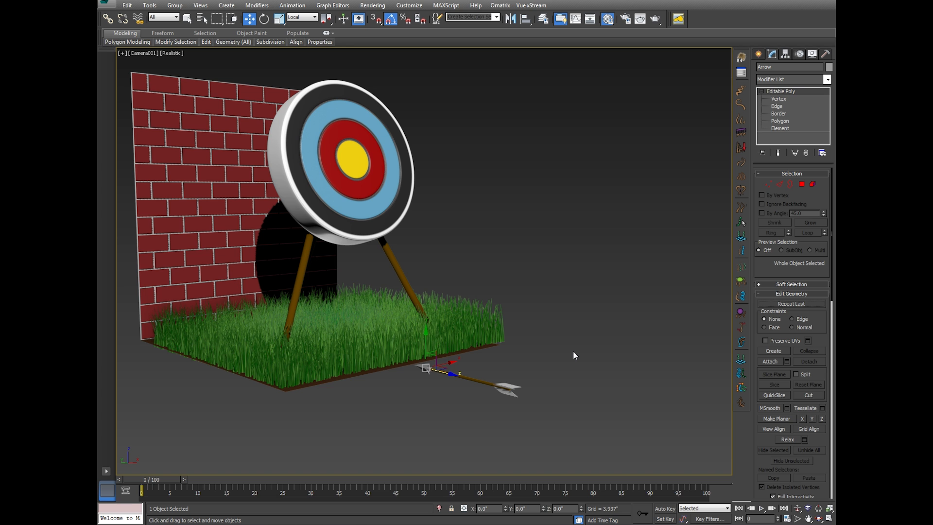
{"action": "key", "text": "l"}
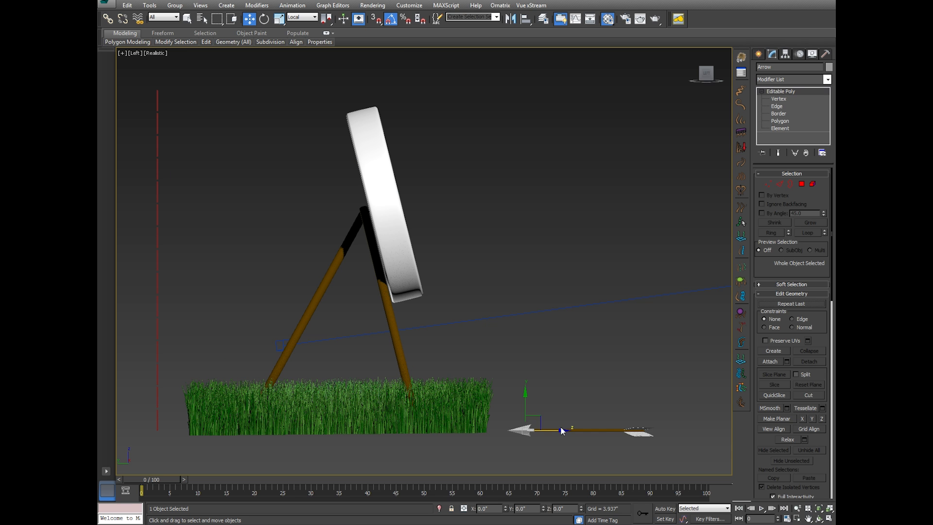
{"action": "scroll", "coordinate": [581, 428], "scroll_direction": "up", "scroll_amount": 5}
{"action": "key", "text": "z"}
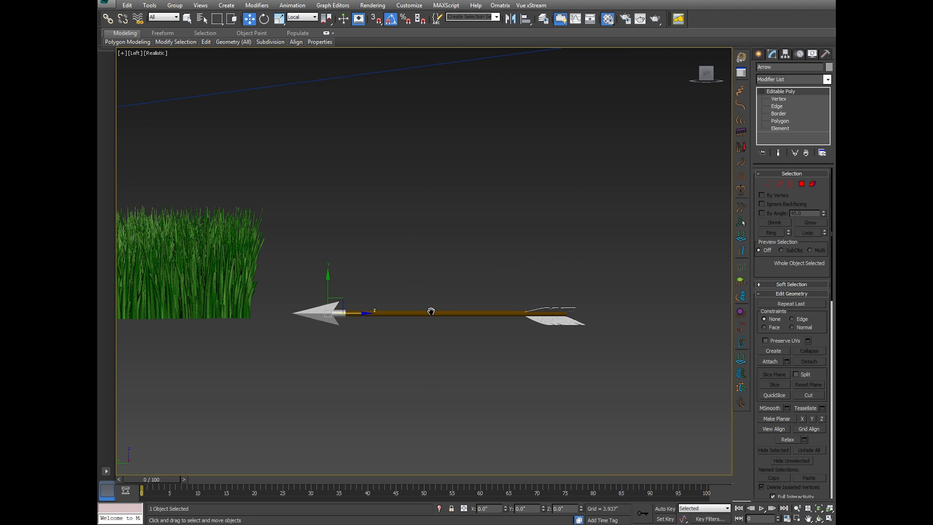
{"action": "scroll", "coordinate": [443, 321], "scroll_direction": "up", "scroll_amount": 2}
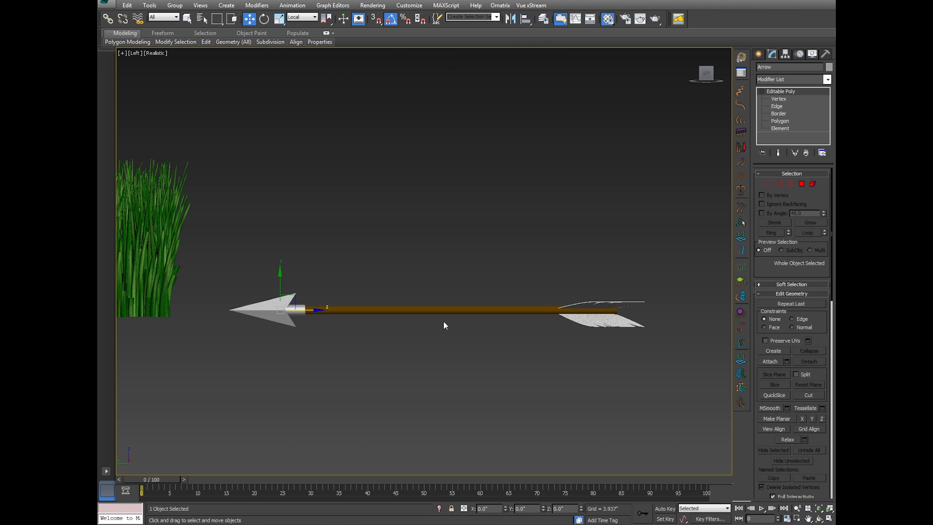
{"action": "middle_click_drag", "start_coordinate": [459, 314], "coordinate": [450, 314]}
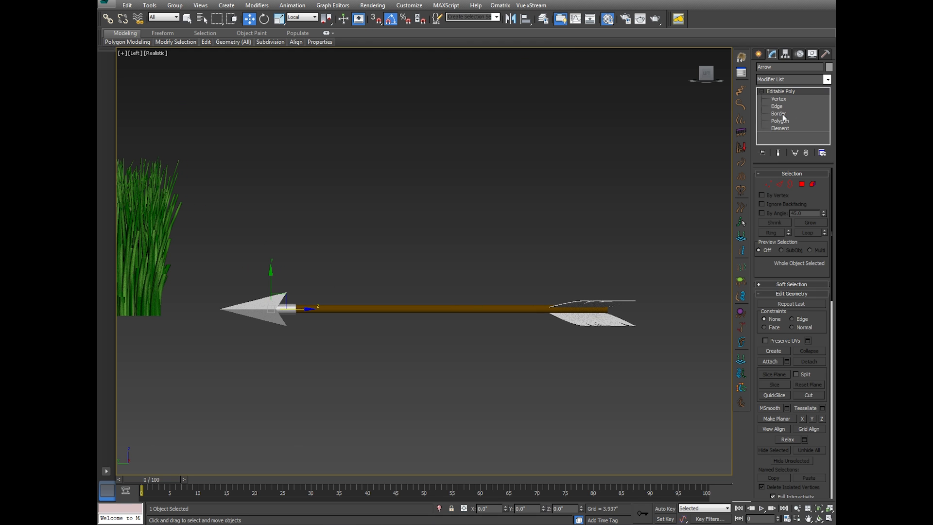
{"action": "left_click", "coordinate": [827, 79]}
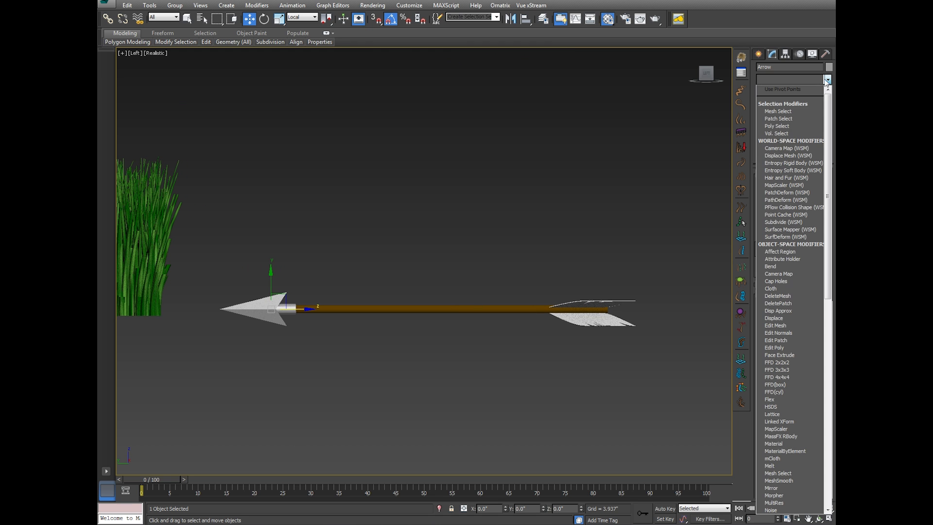
{"action": "left_click", "coordinate": [783, 266]}
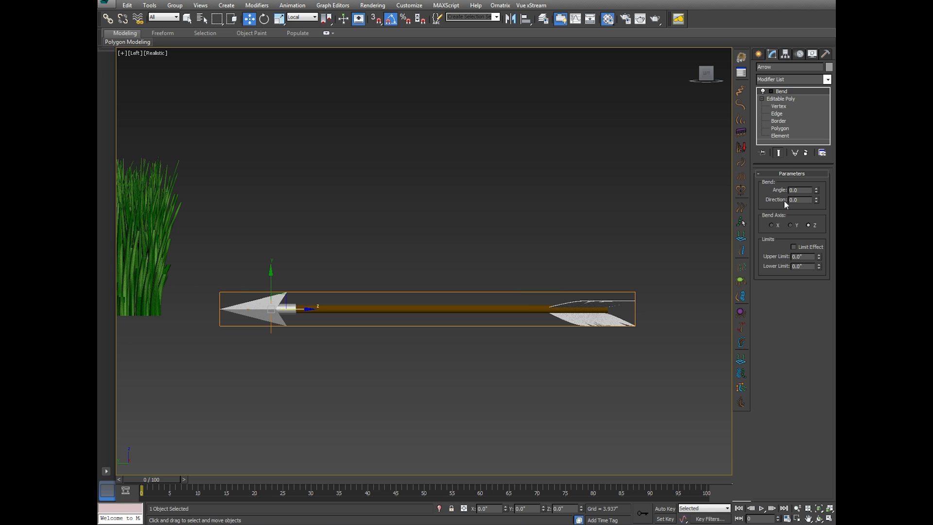
Bend the arrow to an angle of 67.5 and set the bend direction to -90
{"action": "left_click_drag", "start_coordinate": [818, 194], "coordinate": [809, 134]}
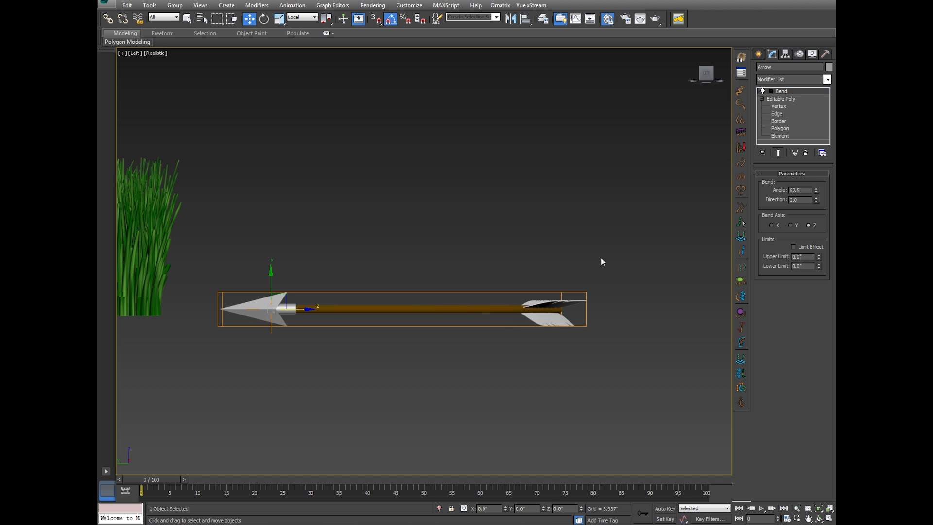
{"action": "double_click", "coordinate": [797, 200]}
{"action": "type", "text": "-90"}
{"action": "key", "text": "Return"}
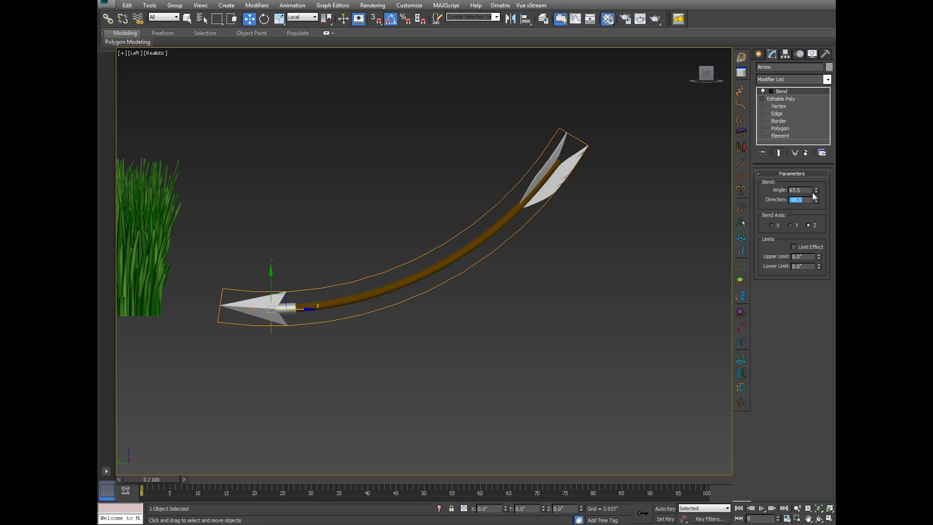
Try a smaller bend of about 24 degrees on the arrow, and reset the bend angle to 0
{"action": "mouse_move", "coordinate": [816, 190]}
{"action": "left_mouse_down"}
{"action": "mouse_move", "coordinate": [817, 216]}
{"action": "mouse_move", "coordinate": [817, 202]}
{"action": "left_mouse_up"}
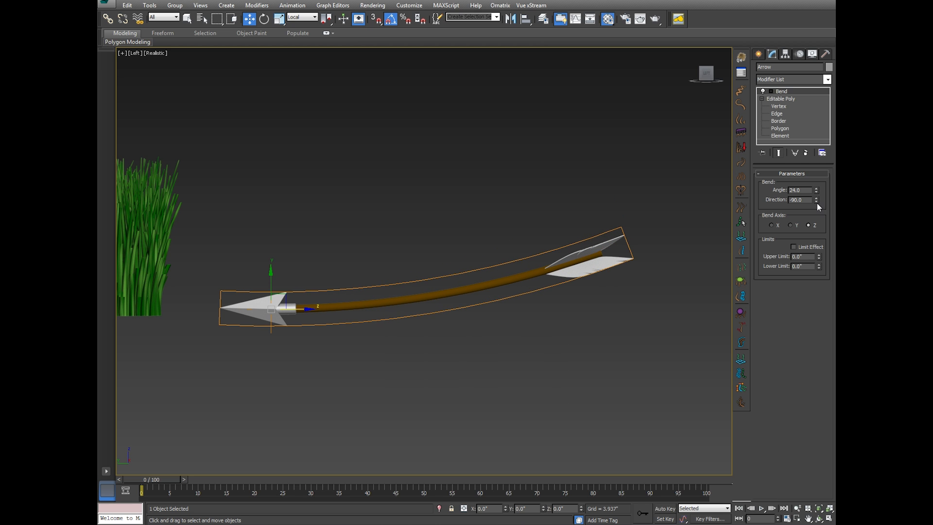
{"action": "double_click", "coordinate": [810, 190]}
{"action": "type", "text": "0"}
{"action": "key", "text": "Return"}
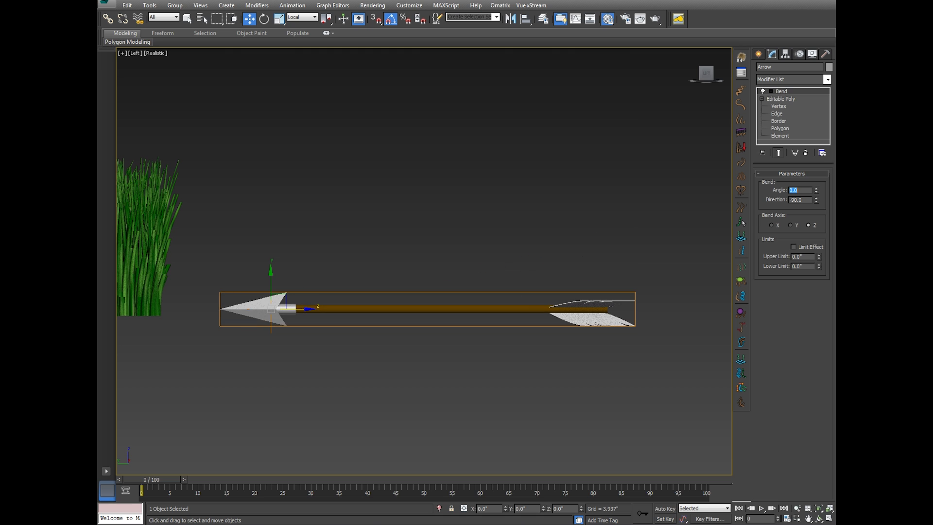
Turn on Auto Key and keyframe the arrow's bend angle at 25 on frame 5
{"action": "left_click", "coordinate": [665, 508]}
{"action": "left_click_drag", "start_coordinate": [160, 480], "coordinate": [188, 480]}
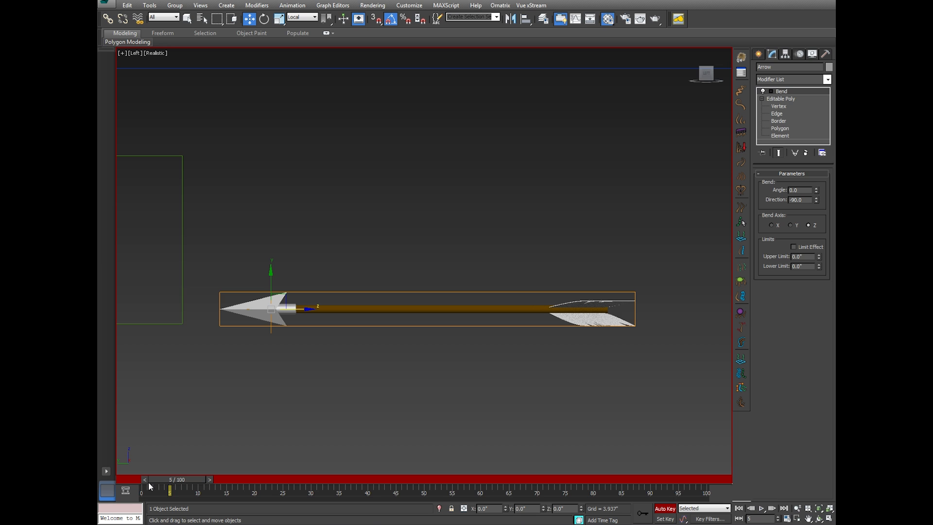
{"action": "double_click", "coordinate": [800, 190]}
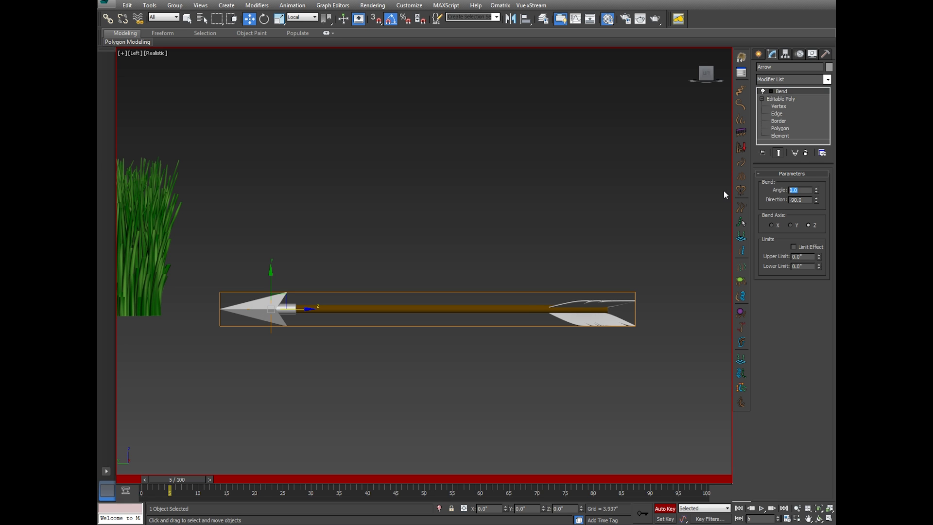
{"action": "type", "text": "25"}
{"action": "key", "text": "Return"}
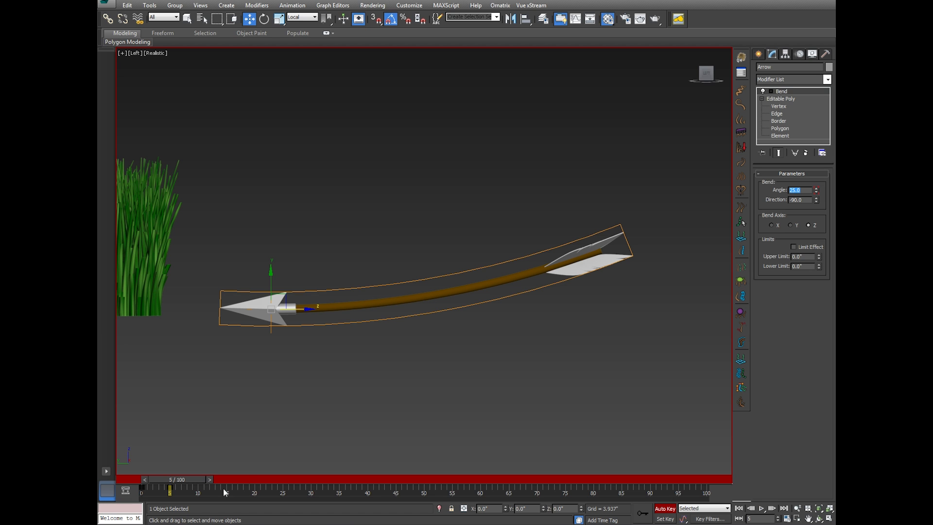
Keyframe the arrow's bend angle at -20 on frame 10
{"action": "left_click_drag", "start_coordinate": [191, 479], "coordinate": [215, 482]}
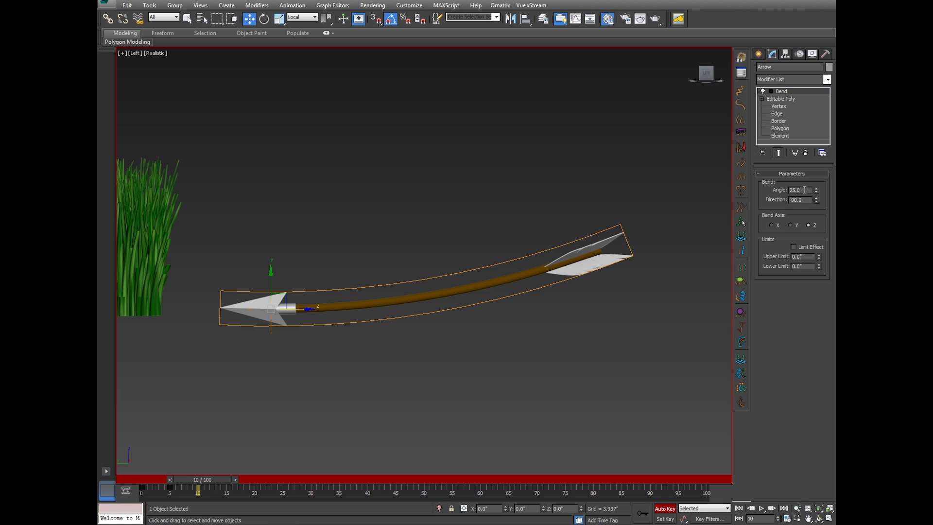
{"action": "left_click_drag", "start_coordinate": [804, 190], "coordinate": [764, 195]}
{"action": "type", "text": "-20"}
{"action": "key", "text": "Return"}
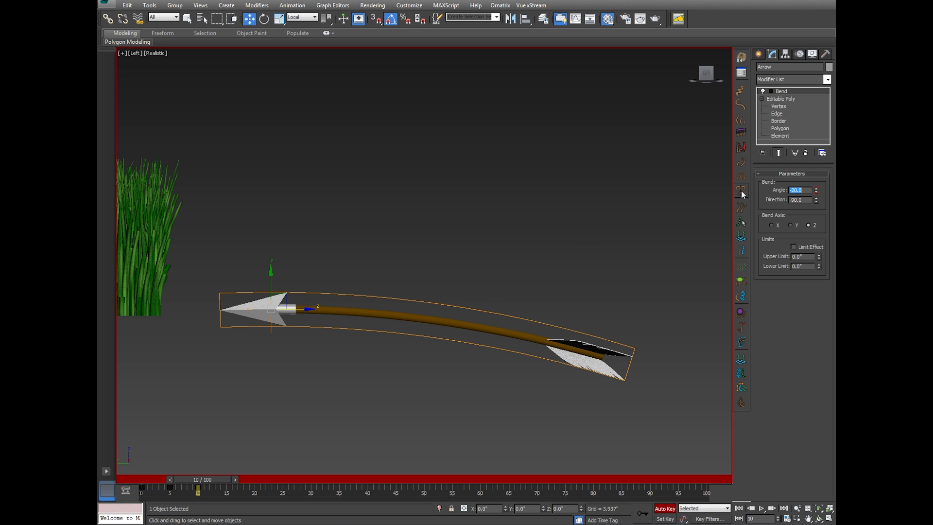
Keyframe the arrow's bend angle at 15 on frame 13
{"action": "left_click_drag", "start_coordinate": [219, 480], "coordinate": [237, 484]}
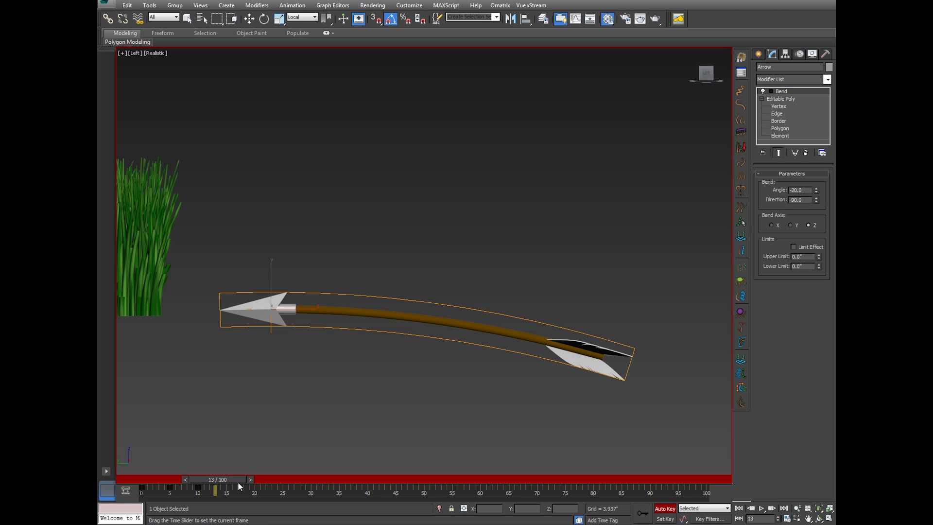
{"action": "key", "text": "w"}
{"action": "left_click_drag", "start_coordinate": [802, 191], "coordinate": [757, 191]}
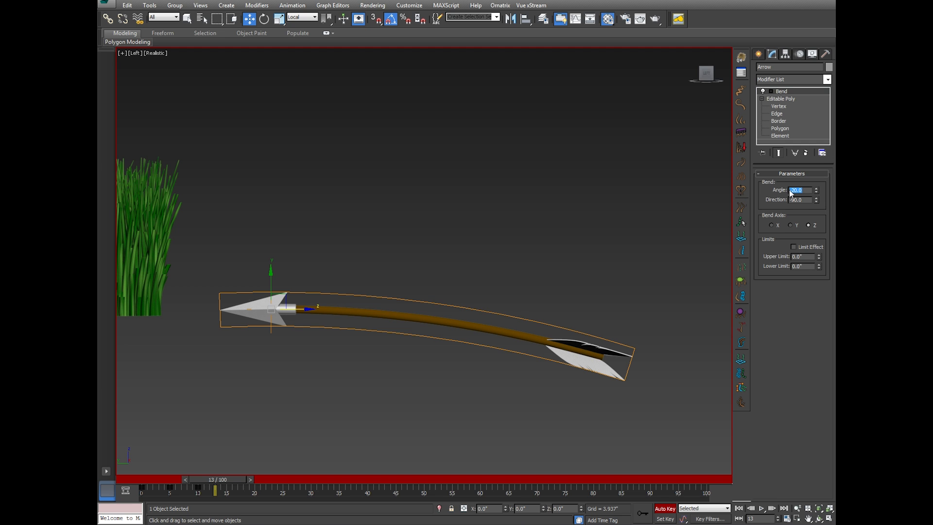
{"action": "type", "text": "15"}
{"action": "key", "text": "Return"}
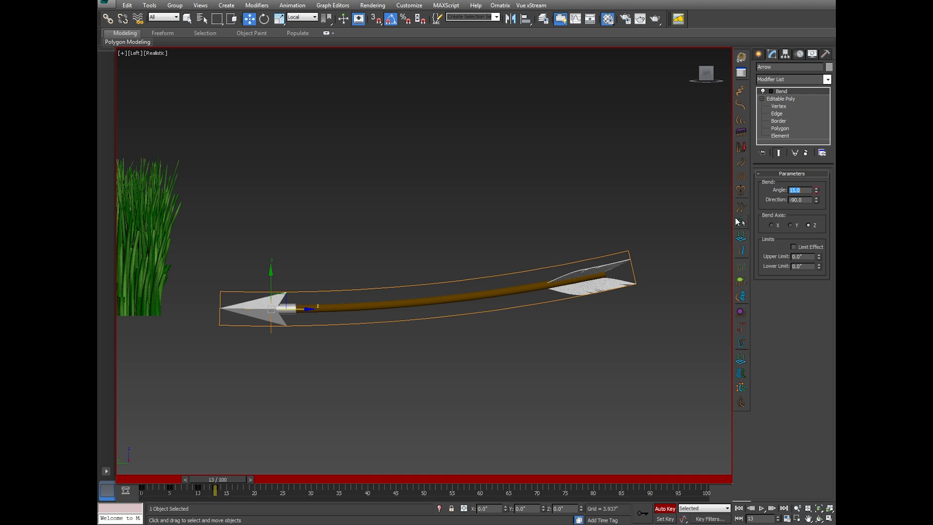
Keyframe the arrow's bend angle at -10 on frame 16
{"action": "left_click_drag", "start_coordinate": [228, 479], "coordinate": [250, 481]}
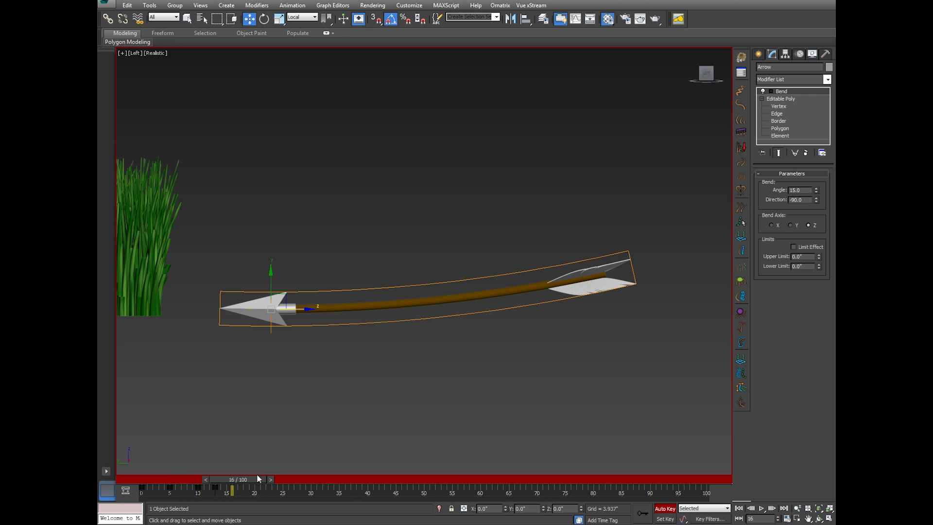
{"action": "double_click", "coordinate": [798, 190]}
{"action": "type", "text": "-10"}
{"action": "key", "text": "Return"}
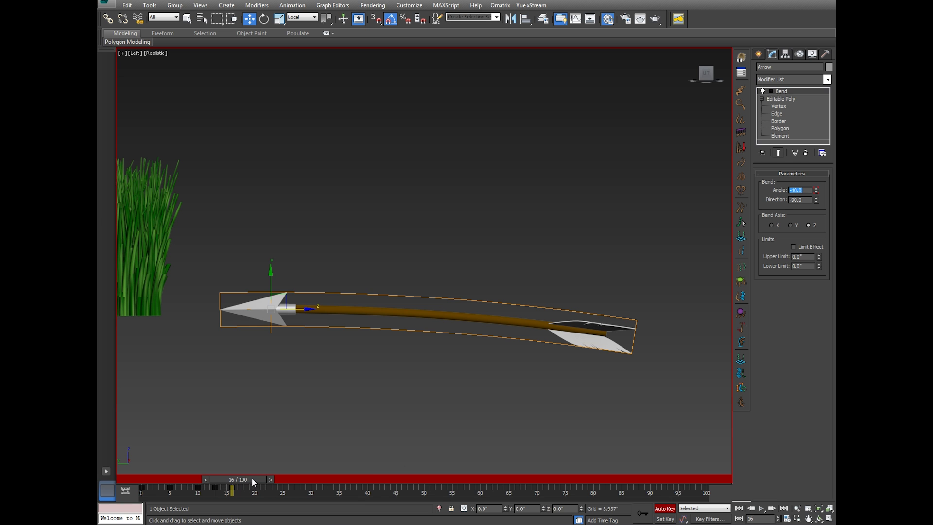
Keyframe the arrow's bend angle at 3 on frame 18
{"action": "left_click_drag", "start_coordinate": [251, 477], "coordinate": [261, 481]}
{"action": "double_click", "coordinate": [799, 190]}
{"action": "type", "text": "3"}
{"action": "key", "text": "Return"}
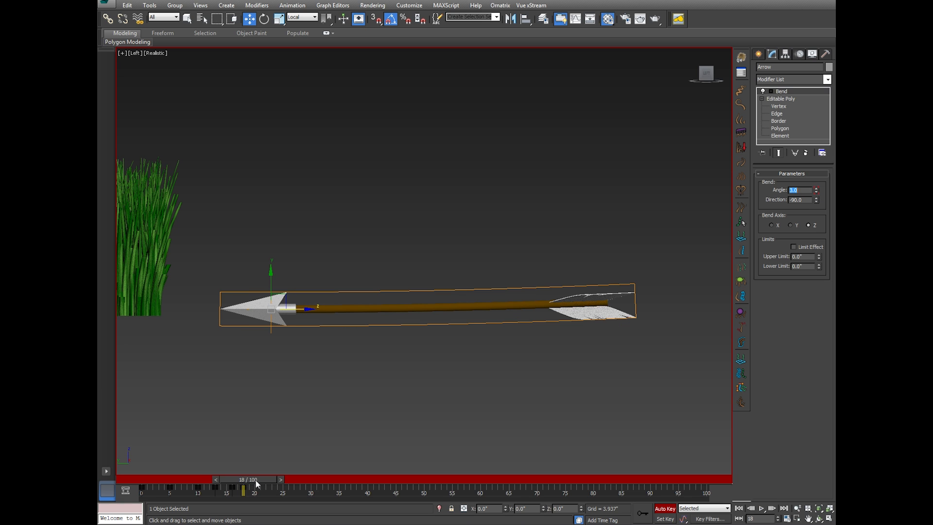
Keyframe the arrow's bend angle at -1 on frame 20
{"action": "left_click_drag", "start_coordinate": [257, 480], "coordinate": [270, 479]}
{"action": "double_click", "coordinate": [803, 190]}
{"action": "type", "text": "-1"}
{"action": "key", "text": "Return"}
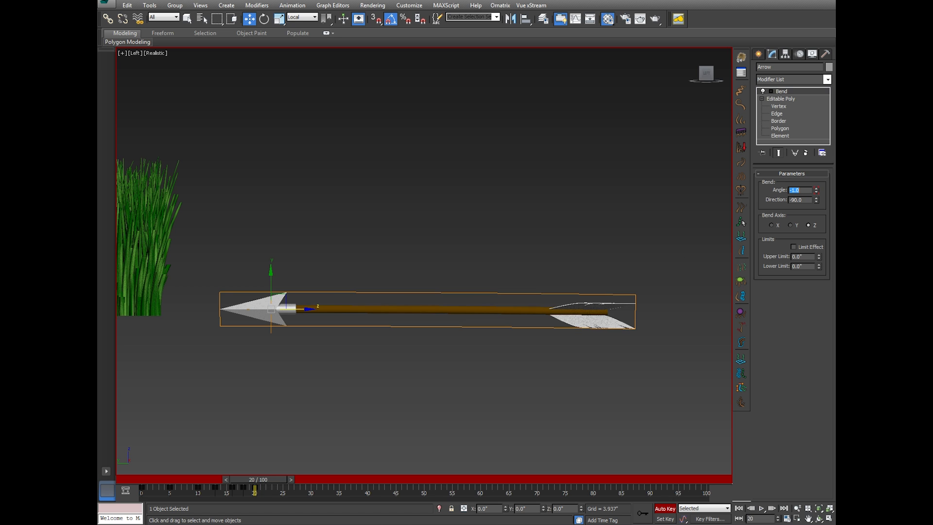
Keyframe the arrow's bend angle at 0 on frame 21 to end the wobble
{"action": "left_click_drag", "start_coordinate": [270, 481], "coordinate": [277, 481]}
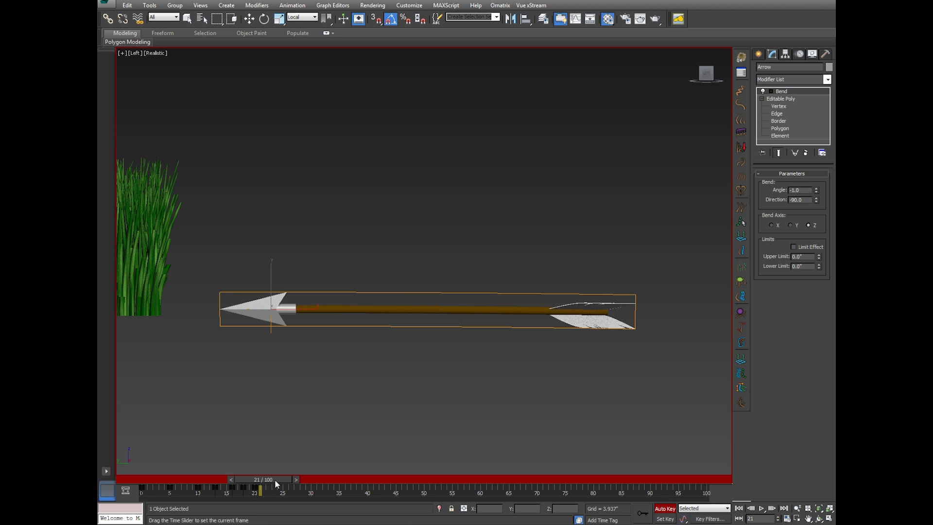
{"action": "left_click_drag", "start_coordinate": [800, 190], "coordinate": [704, 194]}
{"action": "type", "text": "0"}
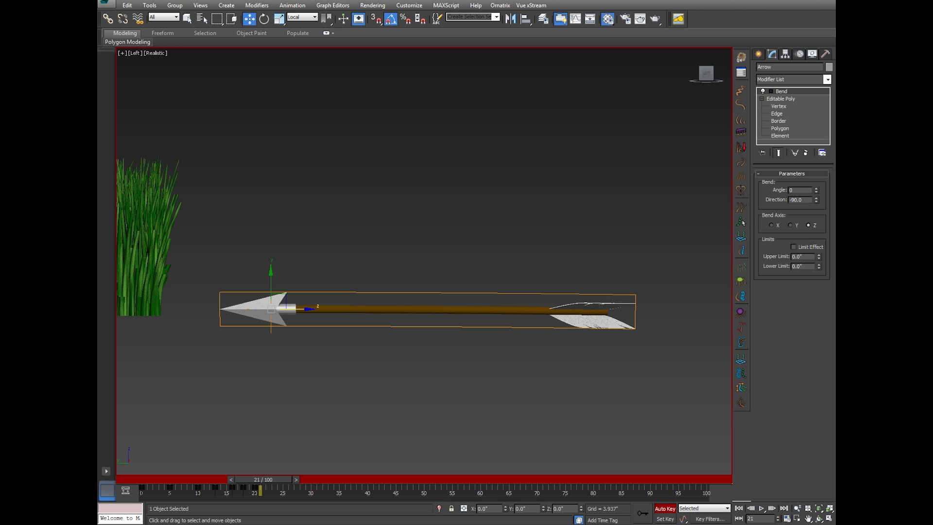
{"action": "key", "text": "Return"}
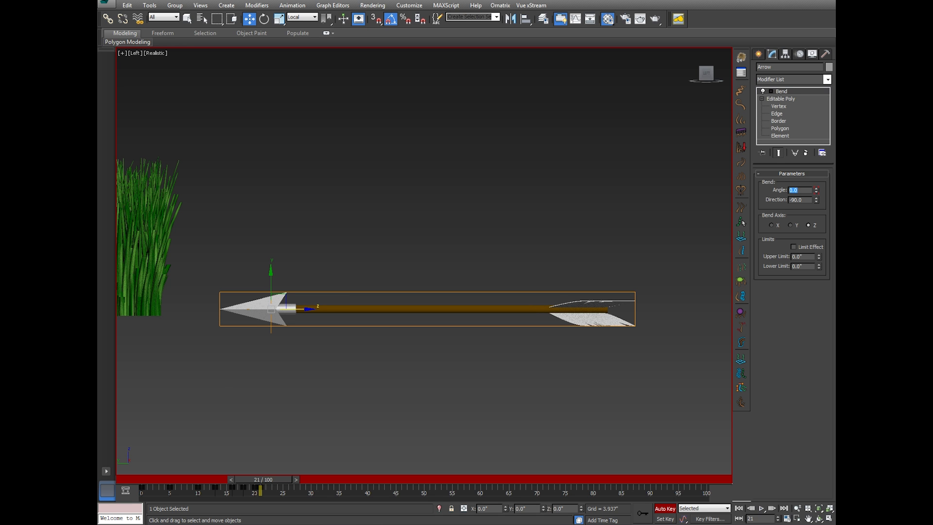
Play the bend animation from the start to check the arrow's wobble
{"action": "left_click", "coordinate": [141, 477]}
{"action": "left_click", "coordinate": [763, 508]}
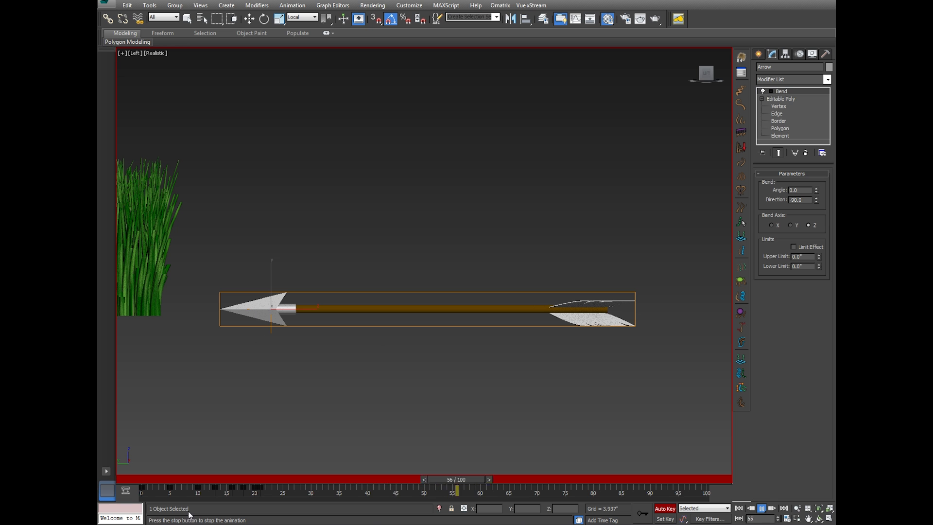
{"action": "left_click", "coordinate": [165, 479]}
At frame 5 with Auto Key off, enable Limit Effect with an upper limit of 26.89" and play the animation
{"action": "left_click_drag", "start_coordinate": [166, 479], "coordinate": [182, 480]}
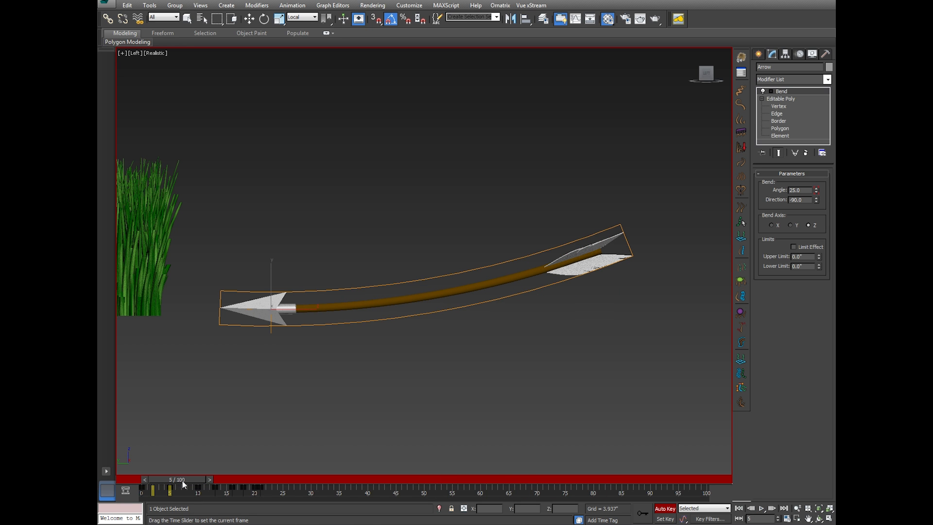
{"action": "key", "text": "w"}
{"action": "left_click", "coordinate": [672, 510]}
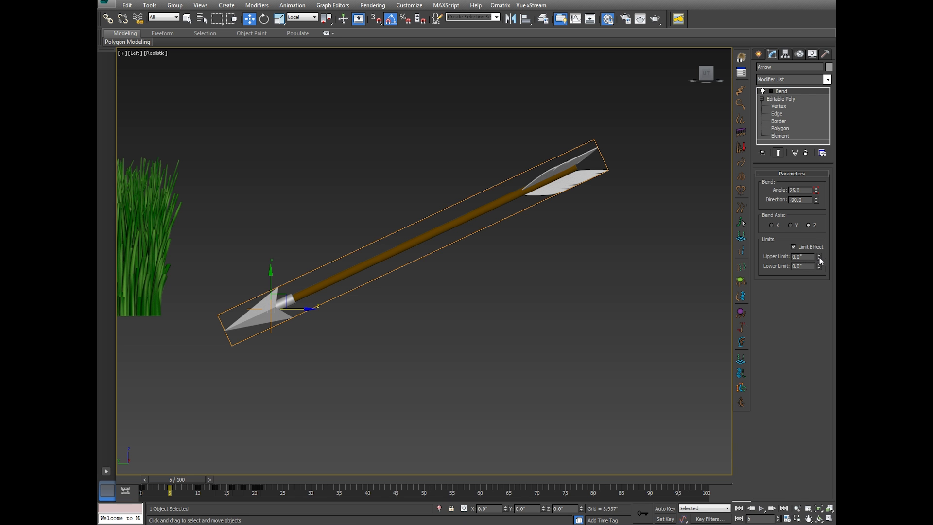
{"action": "left_click_drag", "start_coordinate": [819, 259], "coordinate": [819, 192]}
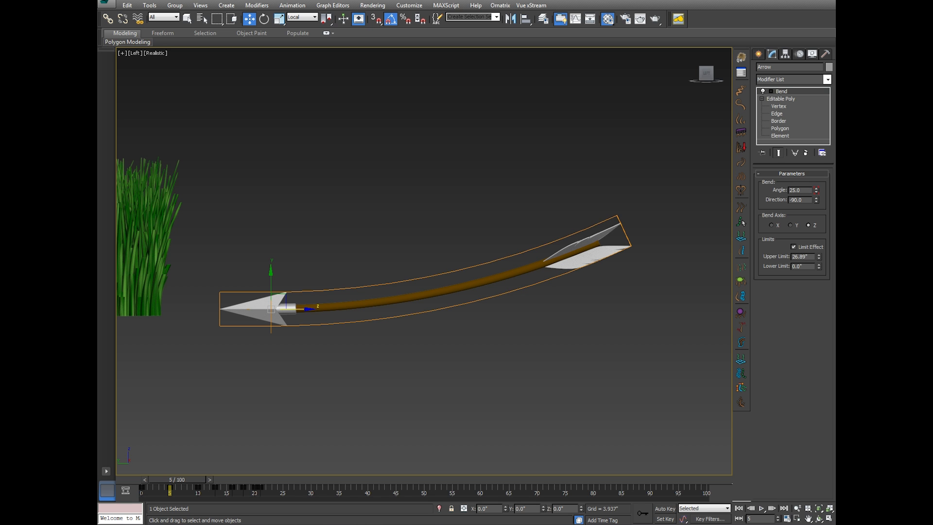
{"action": "left_click", "coordinate": [761, 509]}
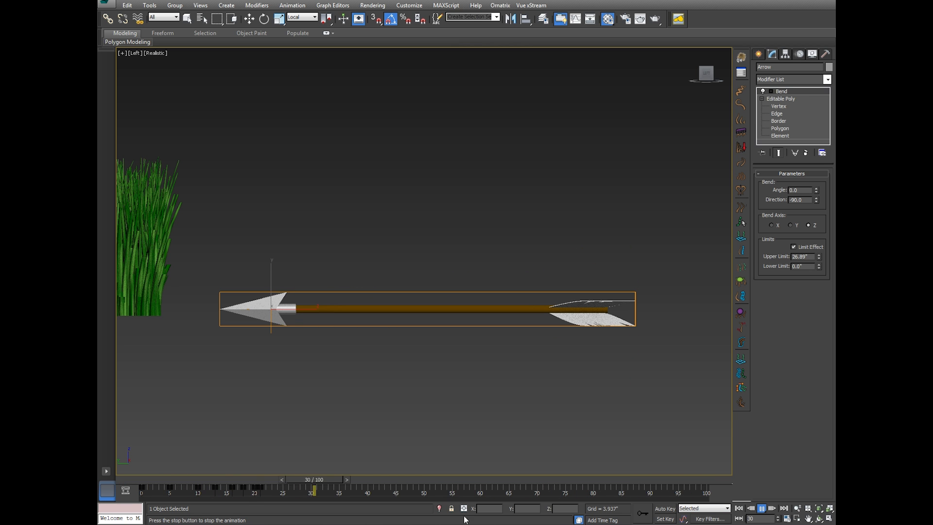
At frame 0, move only the arrow's pivot slightly along its shaft axis toward the tip, and end pivot editing
{"action": "left_click_drag", "start_coordinate": [156, 479], "coordinate": [125, 475]}
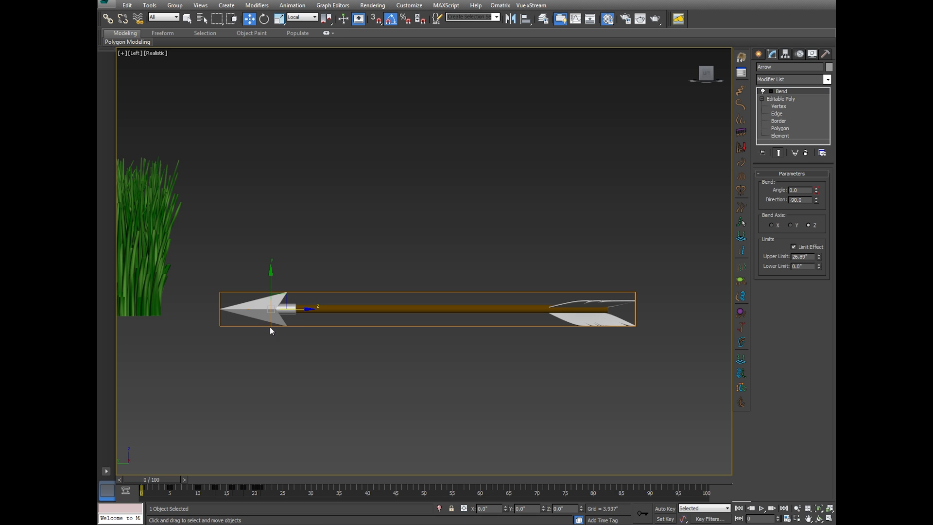
{"action": "left_click", "coordinate": [785, 54]}
{"action": "left_click", "coordinate": [787, 113]}
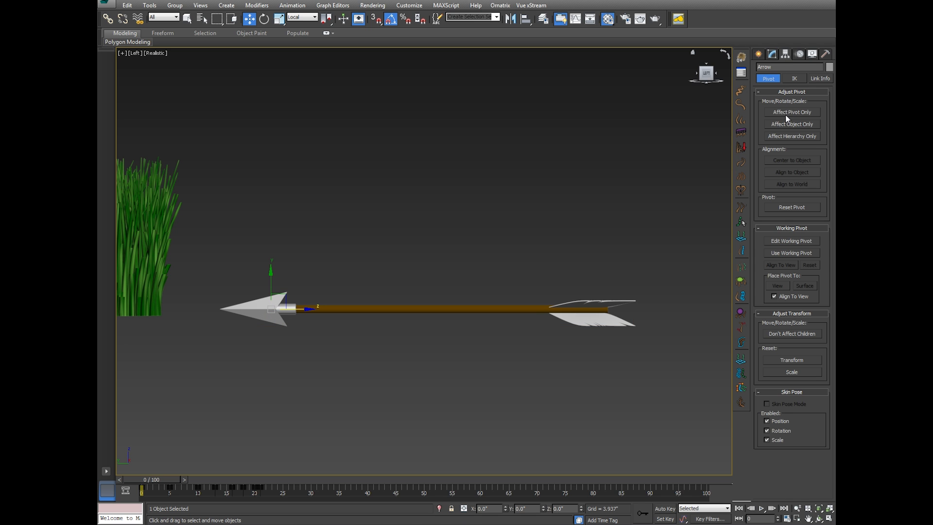
{"action": "left_click_drag", "start_coordinate": [291, 308], "coordinate": [277, 308]}
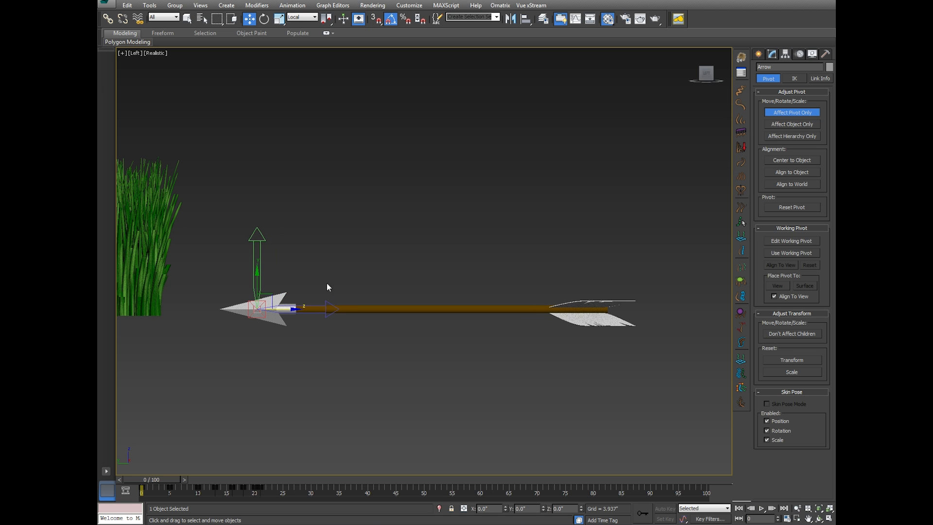
{"action": "left_click", "coordinate": [771, 113]}
{"action": "scroll", "coordinate": [383, 378], "scroll_direction": "down", "scroll_amount": 5}
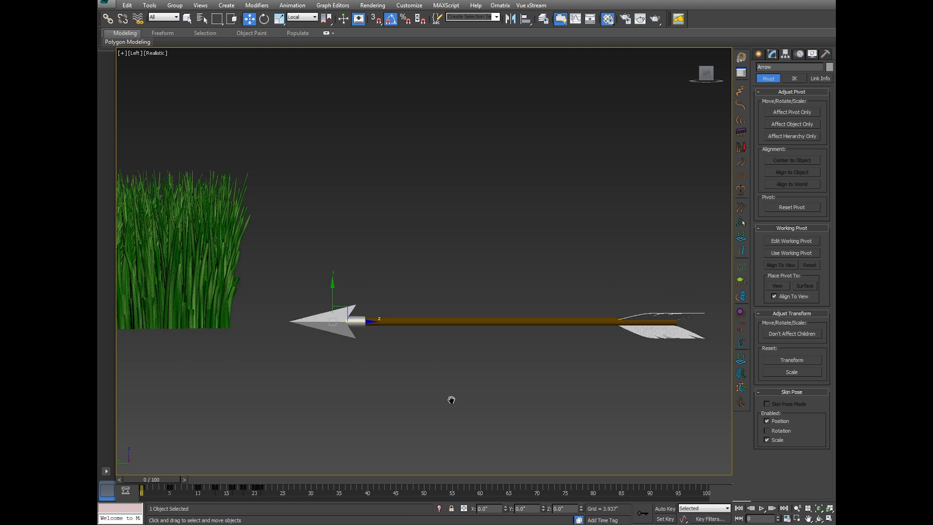
Draw a PF Source emitter about 63" long and 68" wide in the Top view, directly in front of the target's grass base
{"action": "middle_click_drag", "start_coordinate": [456, 364], "coordinate": [452, 366]}
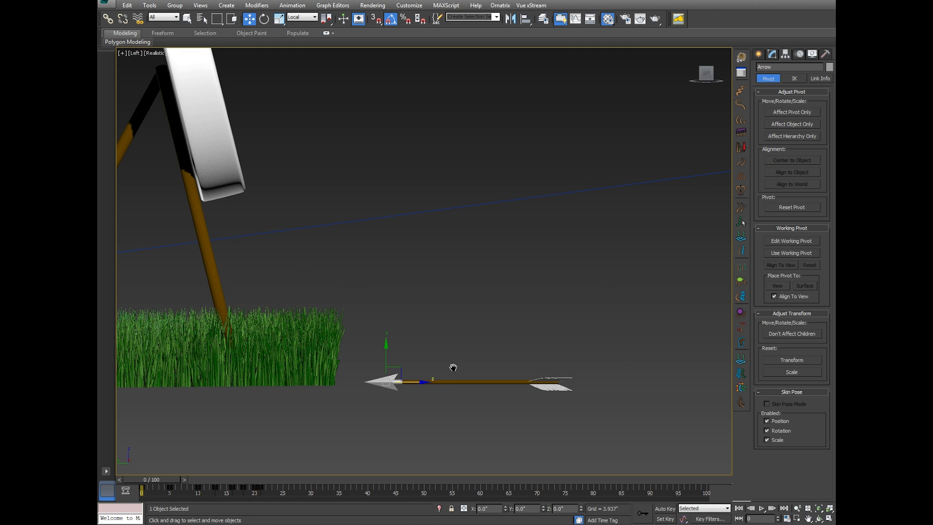
{"action": "left_click", "coordinate": [819, 518]}
{"action": "mouse_move", "coordinate": [486, 292]}
{"action": "left_mouse_down"}
{"action": "mouse_move", "coordinate": [467, 285]}
{"action": "mouse_move", "coordinate": [483, 298]}
{"action": "left_mouse_up"}
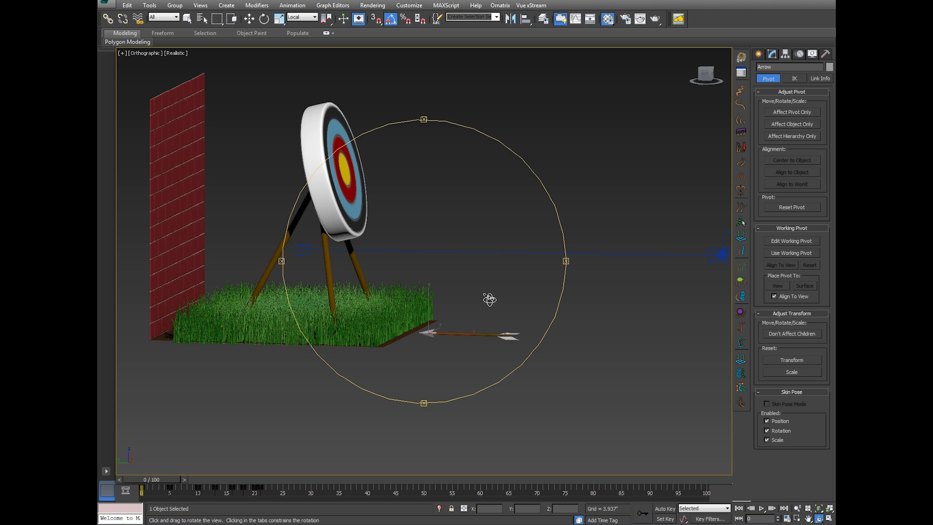
{"action": "key", "text": "t"}
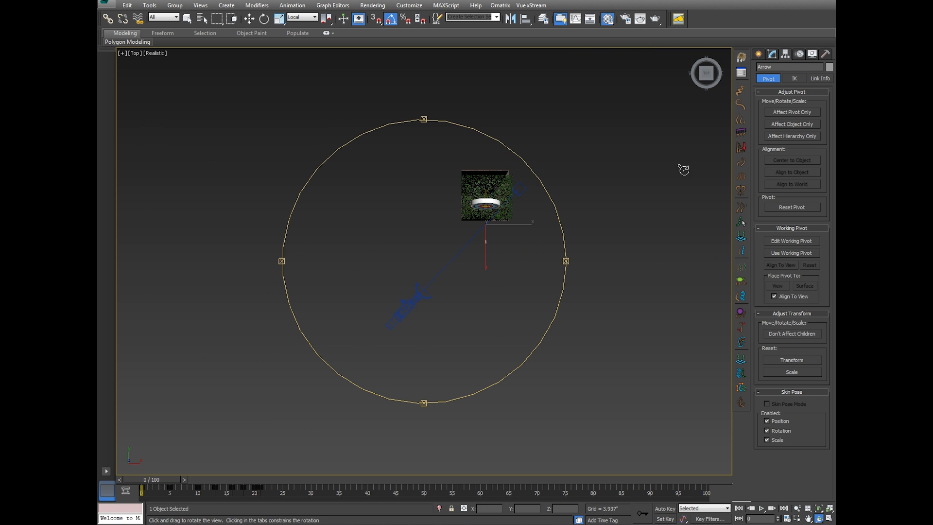
{"action": "left_click", "coordinate": [759, 54]}
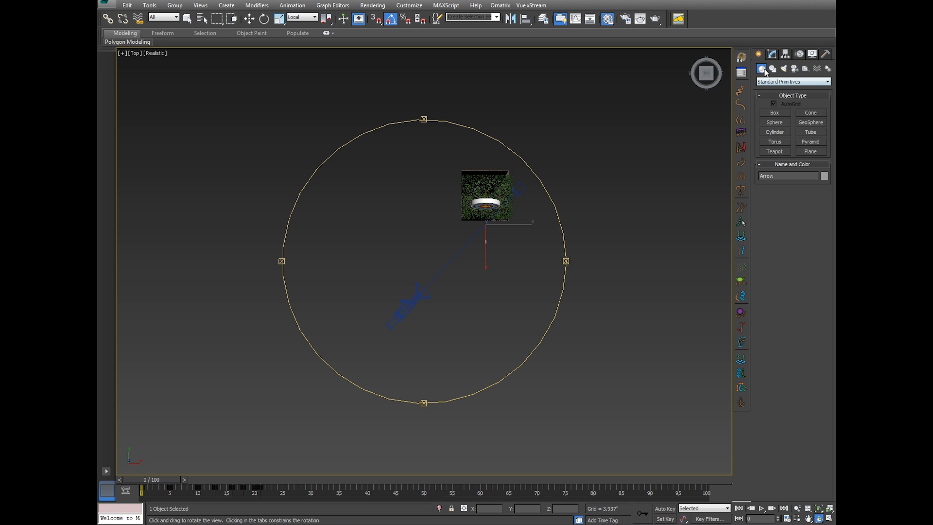
{"action": "left_click", "coordinate": [767, 85]}
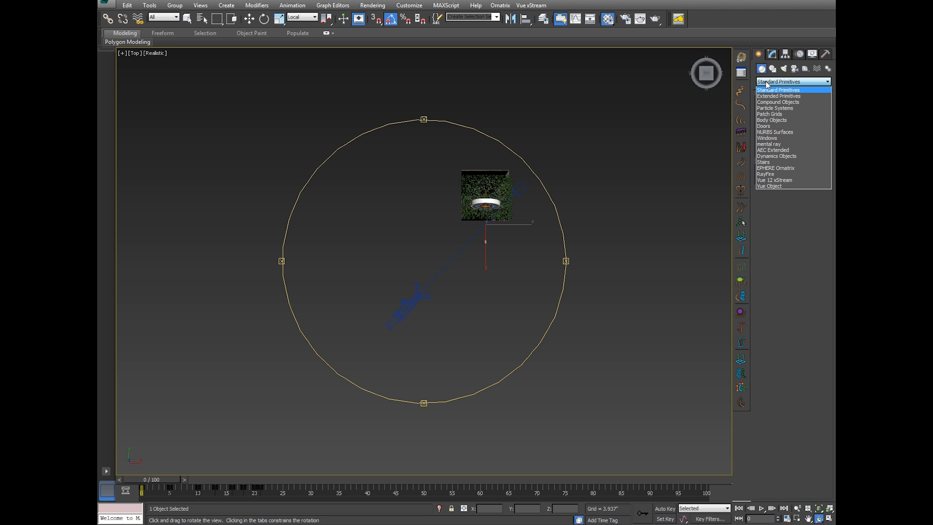
{"action": "left_click", "coordinate": [769, 106]}
{"action": "left_click", "coordinate": [770, 116]}
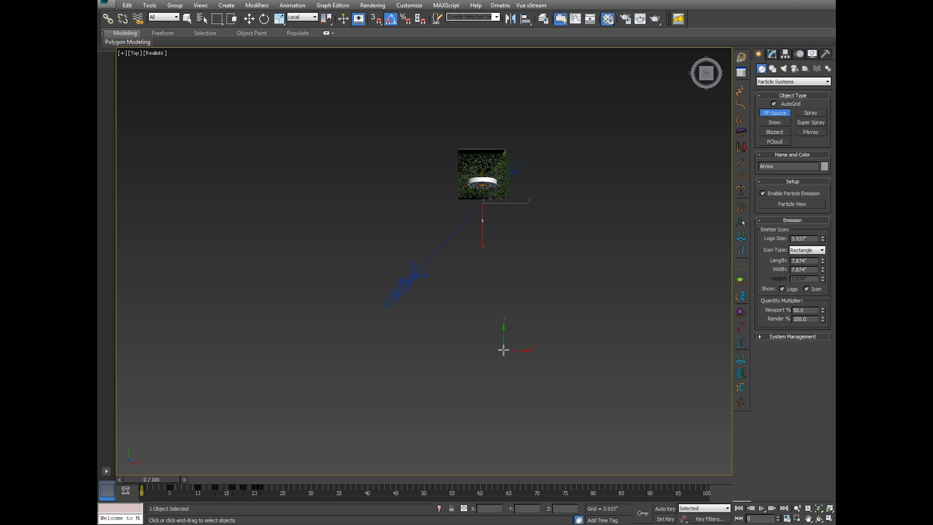
{"action": "left_click_drag", "start_coordinate": [458, 199], "coordinate": [508, 247]}
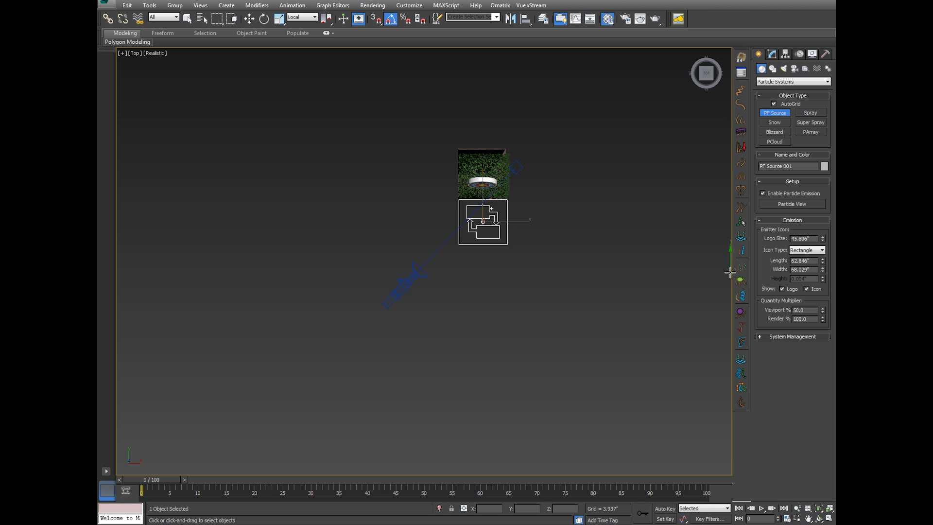
Set the PF Source emitter icon's length and width to 65"
{"action": "scroll", "coordinate": [484, 236], "scroll_direction": "up", "scroll_amount": 5}
{"action": "left_click_drag", "start_coordinate": [822, 261], "coordinate": [816, 270]}
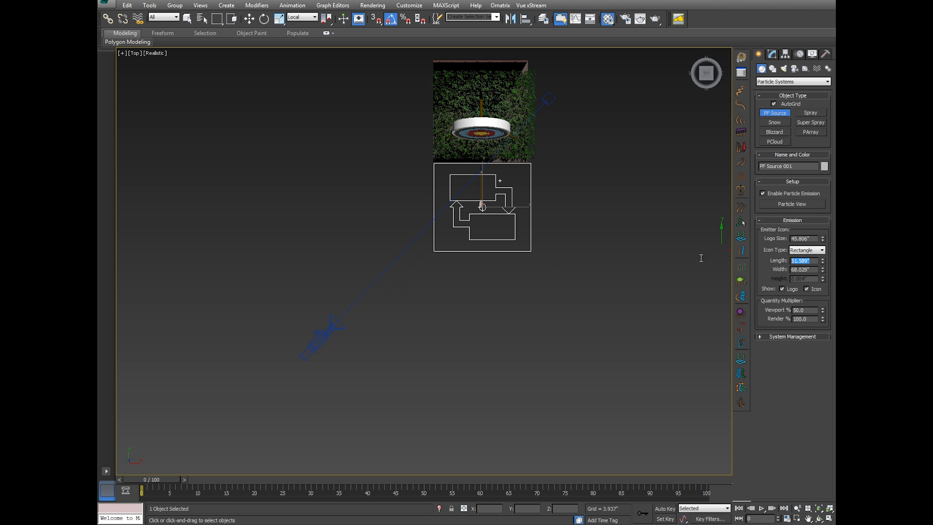
{"action": "type", "text": "65"}
{"action": "key", "text": "Tab"}
{"action": "type", "text": "65"}
{"action": "key", "text": "Return"}
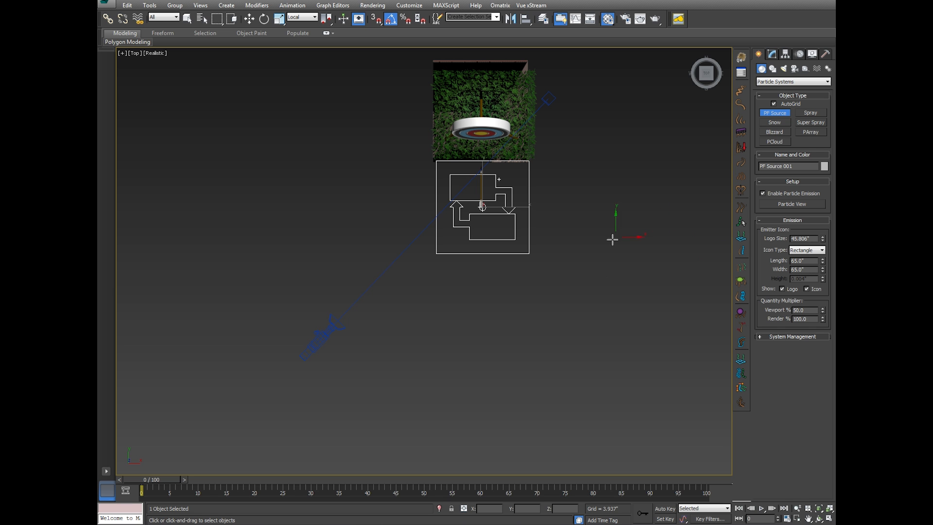
Rotate the PF Source emitter in the Left view so its arrow tilts upward toward the target
{"action": "key", "text": "ctrl+r"}
{"action": "left_click_drag", "start_coordinate": [552, 358], "coordinate": [592, 254]}
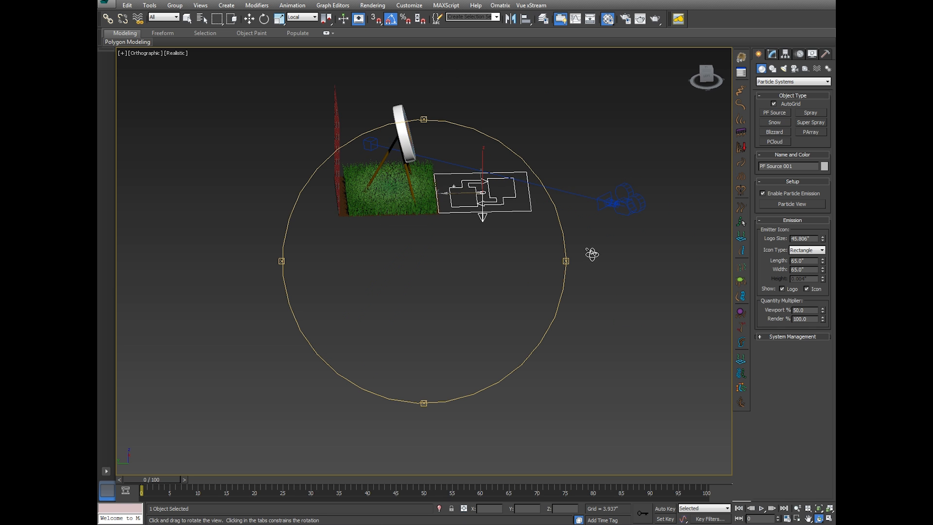
{"action": "key", "text": "l"}
{"action": "middle_click_drag", "start_coordinate": [527, 255], "coordinate": [418, 165]}
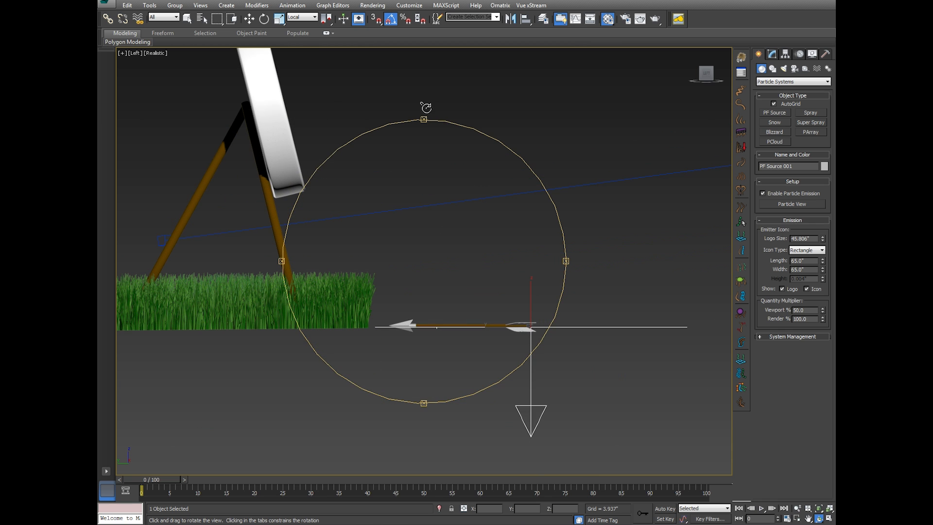
{"action": "left_click", "coordinate": [264, 19]}
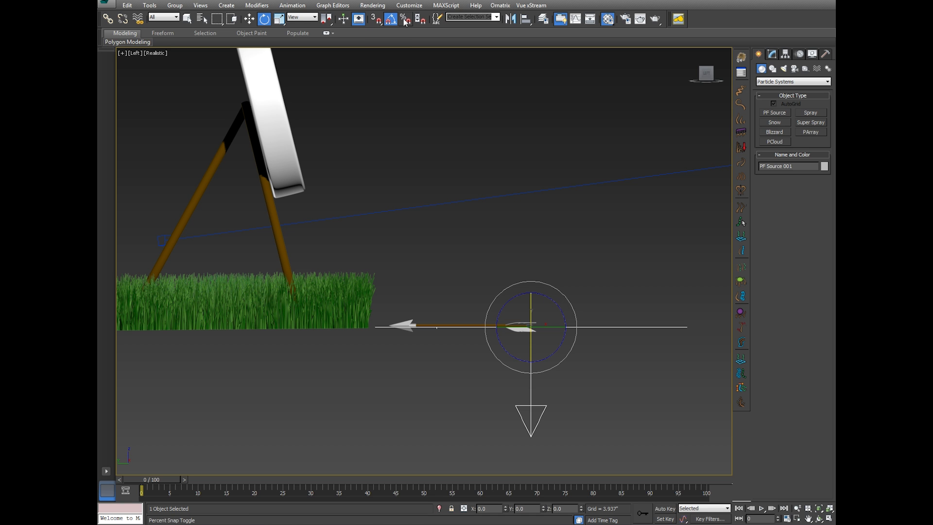
{"action": "left_click_drag", "start_coordinate": [548, 298], "coordinate": [571, 354]}
Move the PF Source emitter far back from the target, beyond the camera
{"action": "left_click", "coordinate": [249, 19]}
{"action": "scroll", "coordinate": [391, 278], "scroll_direction": "down", "scroll_amount": 4}
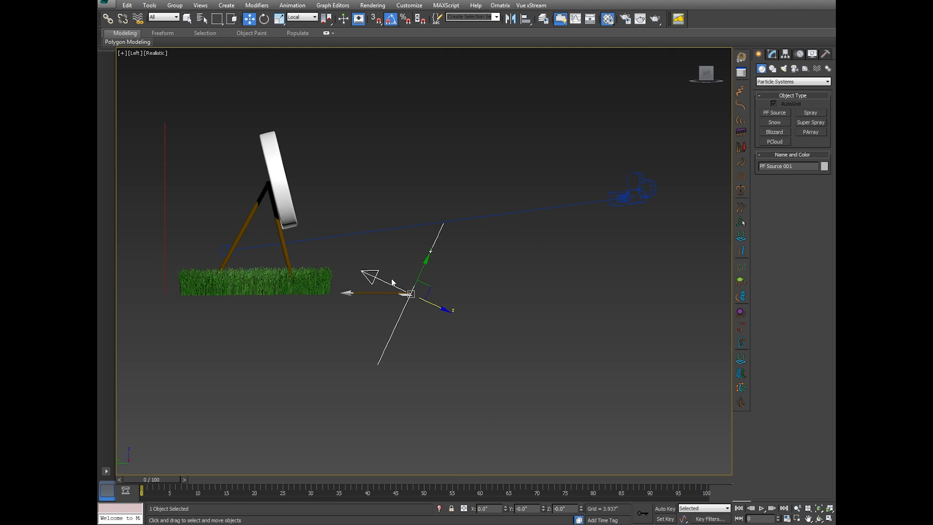
{"action": "left_click_drag", "start_coordinate": [436, 289], "coordinate": [658, 212]}
{"action": "scroll", "coordinate": [647, 222], "scroll_direction": "down", "scroll_amount": 2}
{"action": "middle_click_drag", "start_coordinate": [644, 223], "coordinate": [435, 276]}
{"action": "scroll", "coordinate": [560, 253], "scroll_direction": "down", "scroll_amount": 2}
{"action": "left_click_drag", "start_coordinate": [445, 256], "coordinate": [637, 274]}
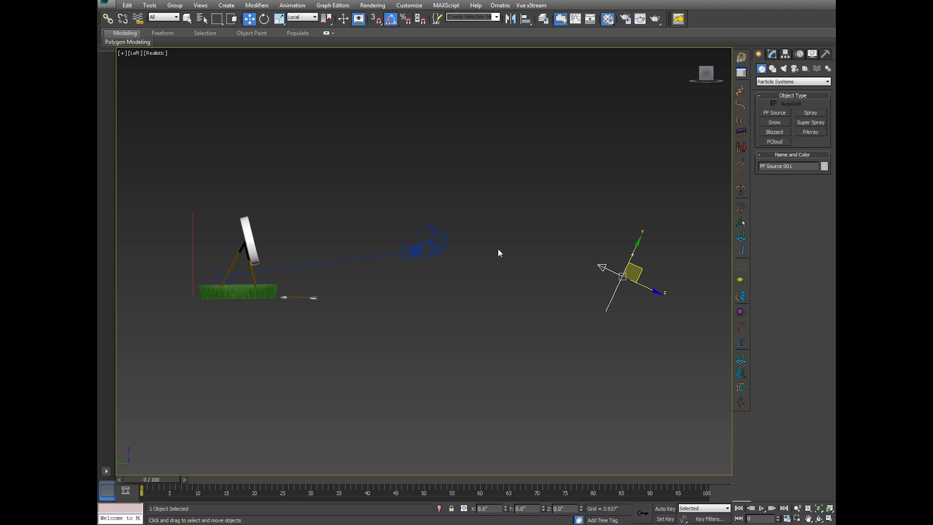
Scrub the start of the animation and extend the animation's end time to frame 200
{"action": "left_click_drag", "start_coordinate": [158, 479], "coordinate": [145, 428]}
{"action": "key", "text": "w"}
{"action": "mouse_move", "coordinate": [132, 481]}
{"action": "left_mouse_down"}
{"action": "mouse_move", "coordinate": [544, 462]}
{"action": "mouse_move", "coordinate": [139, 467]}
{"action": "left_mouse_up"}
{"action": "left_click", "coordinate": [787, 519]}
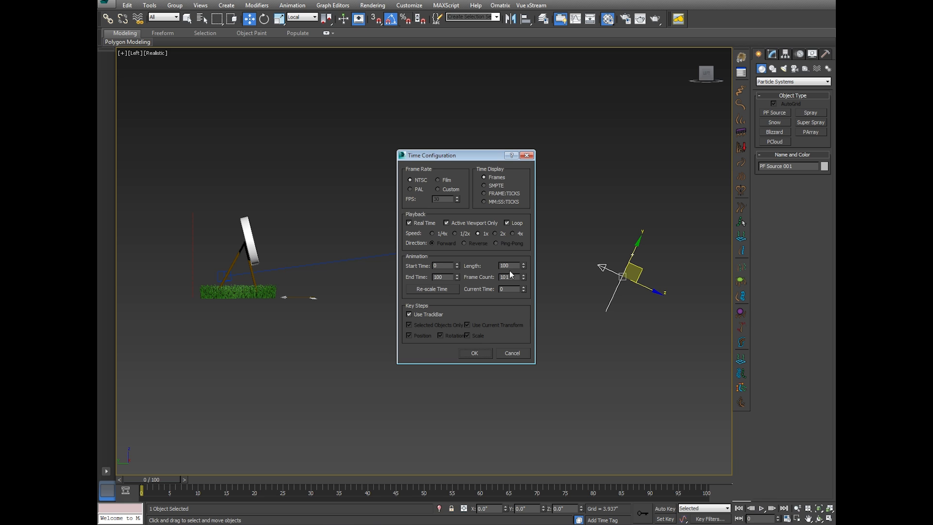
{"action": "type", "text": "200"}
{"action": "key", "text": "Return"}
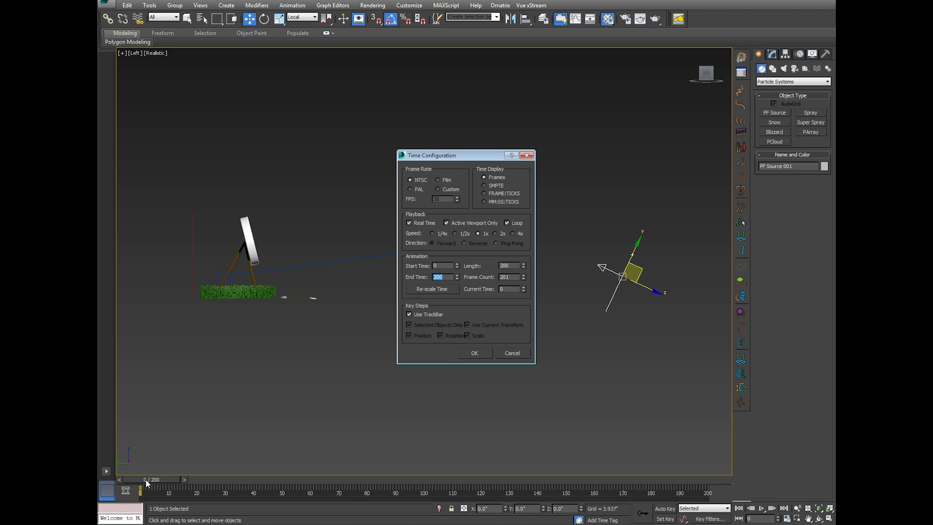
{"action": "left_click", "coordinate": [286, 477]}
{"action": "left_click", "coordinate": [474, 353]}
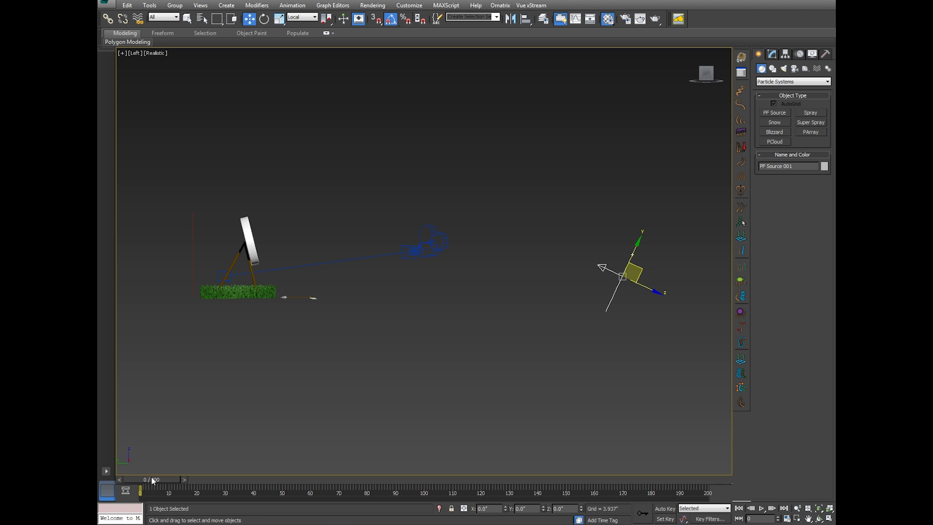
Play the animation from frame 0 to check the particle emission, and return to frame 0
{"action": "left_click_drag", "start_coordinate": [152, 481], "coordinate": [133, 465]}
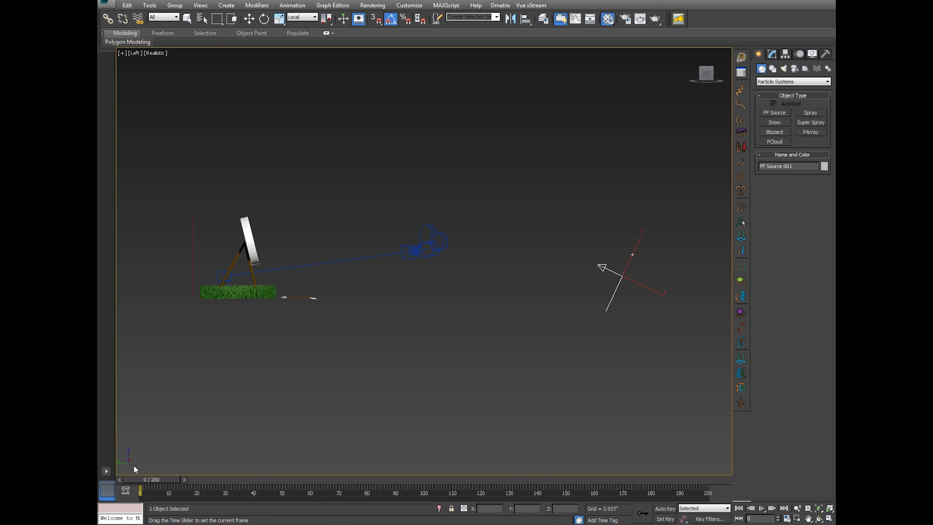
{"action": "left_click", "coordinate": [762, 508]}
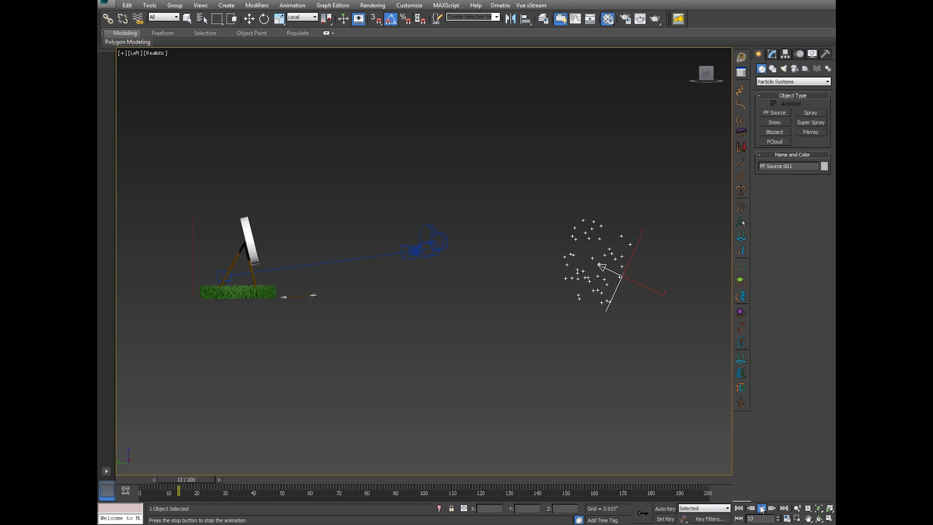
{"action": "left_click", "coordinate": [136, 484]}
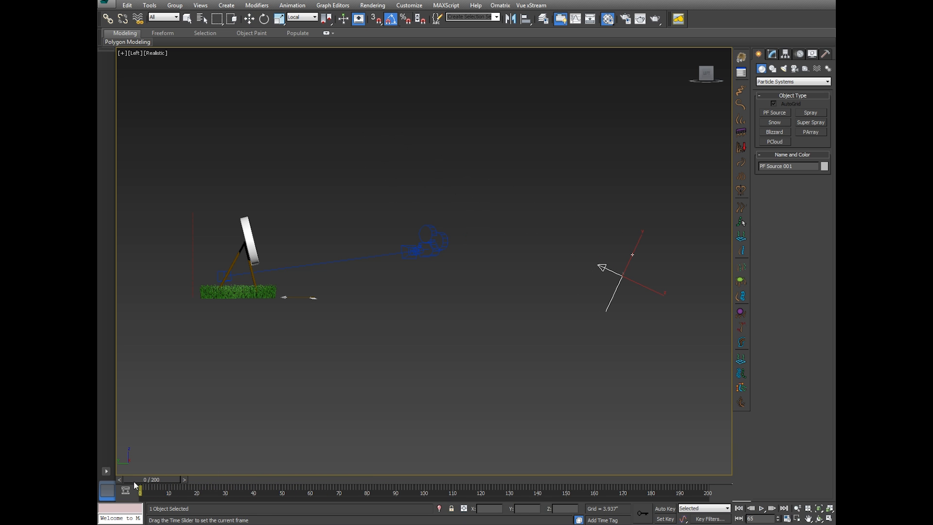
{"action": "key", "text": "w"}
Open Particle View for the PF Source, and shrink and reposition its window to keep the emitter in sight
{"action": "left_click", "coordinate": [774, 55]}
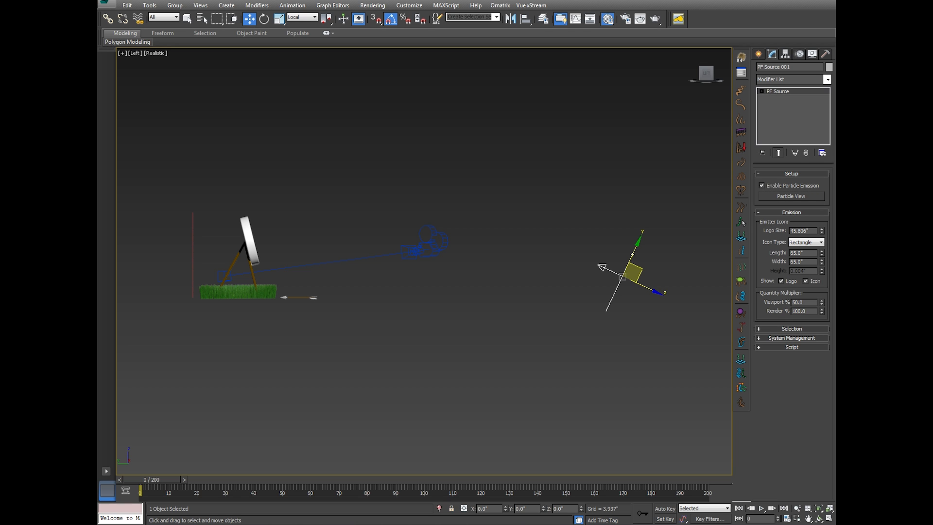
{"action": "left_click", "coordinate": [791, 196]}
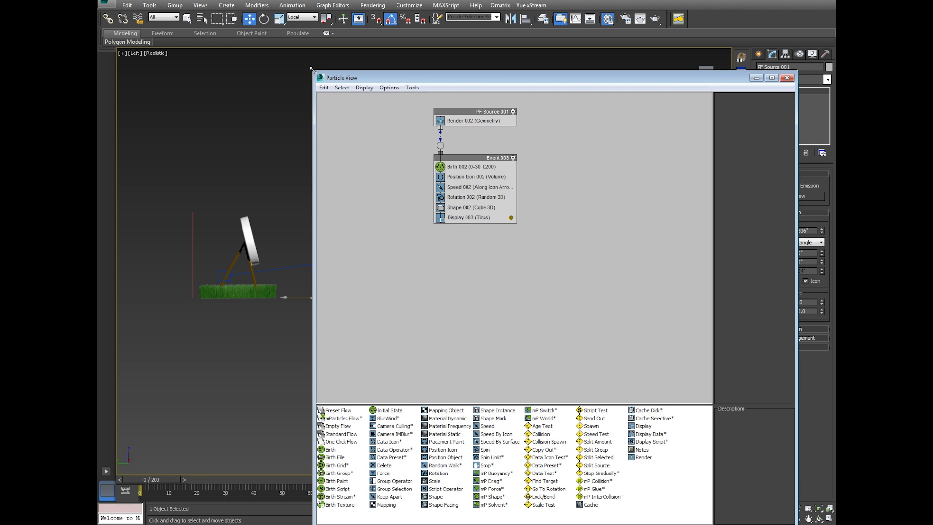
{"action": "left_click_drag", "start_coordinate": [312, 72], "coordinate": [539, 170]}
{"action": "middle_click_drag", "start_coordinate": [651, 310], "coordinate": [552, 312]}
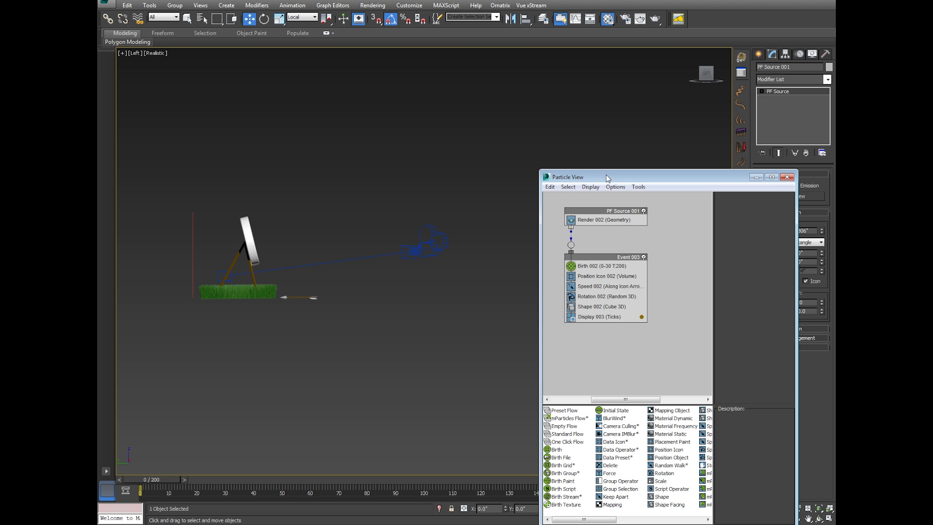
{"action": "left_click_drag", "start_coordinate": [608, 178], "coordinate": [532, 350]}
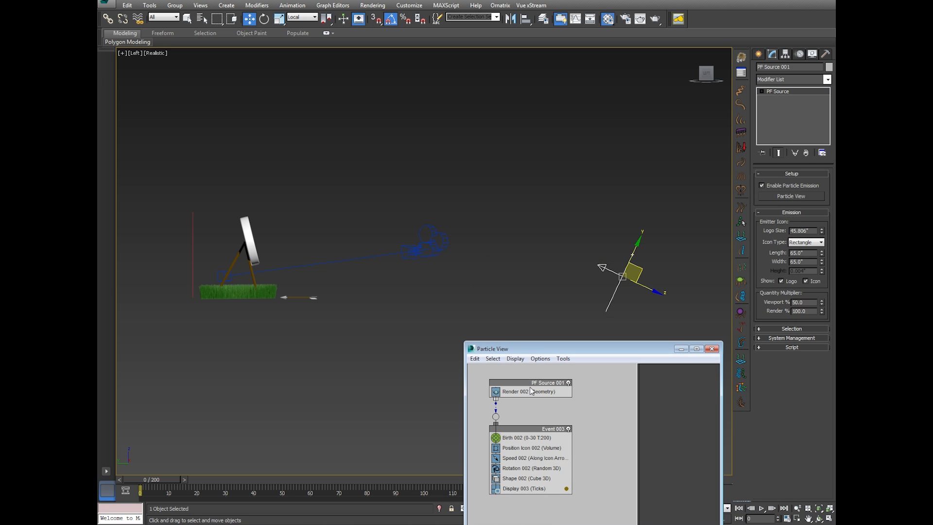
Set the particle Speed operator in the PF Source's event to 250"
{"action": "left_click", "coordinate": [525, 459]}
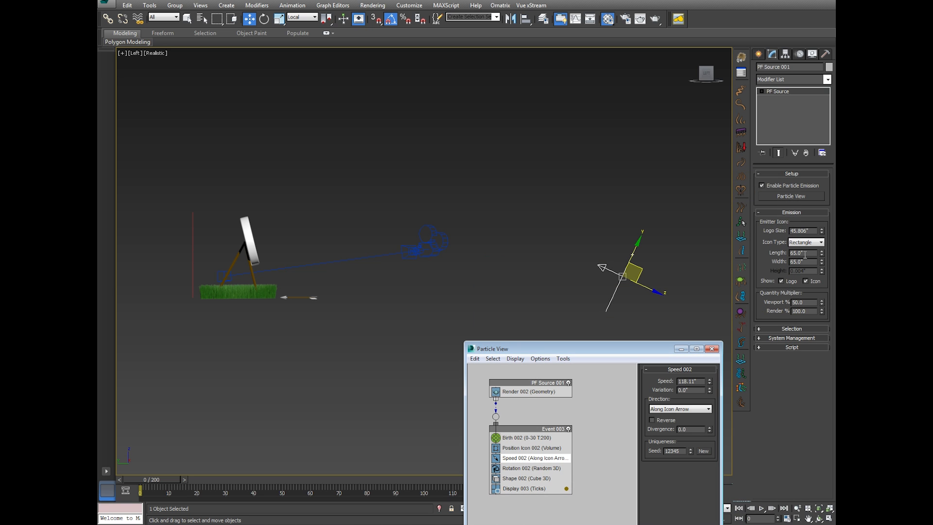
{"action": "double_click", "coordinate": [693, 381]}
{"action": "type", "text": "250"}
{"action": "key", "text": "Return"}
Play the animation to check the faster particle stream, and scrub from the start to frame 30
{"action": "left_click", "coordinate": [761, 508]}
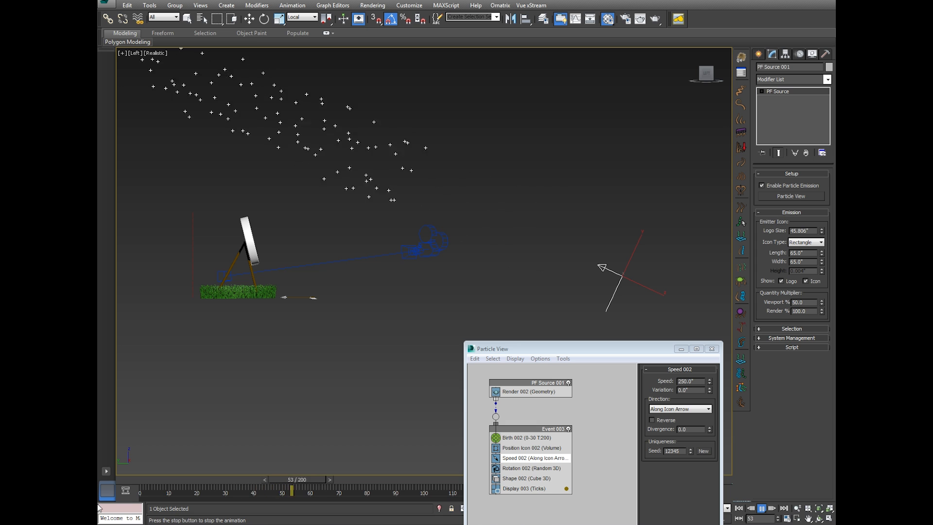
{"action": "left_click_drag", "start_coordinate": [141, 479], "coordinate": [225, 464]}
{"action": "key", "text": "w"}
Move Particle View aside and create a Gravity space warp in the Left view, below the particle stream
{"action": "left_click_drag", "start_coordinate": [513, 344], "coordinate": [227, 255]}
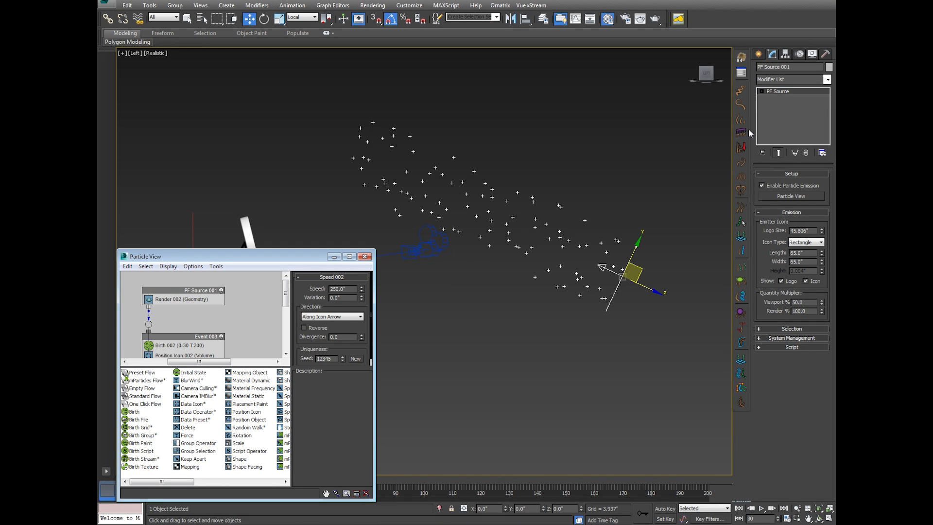
{"action": "left_click", "coordinate": [759, 55]}
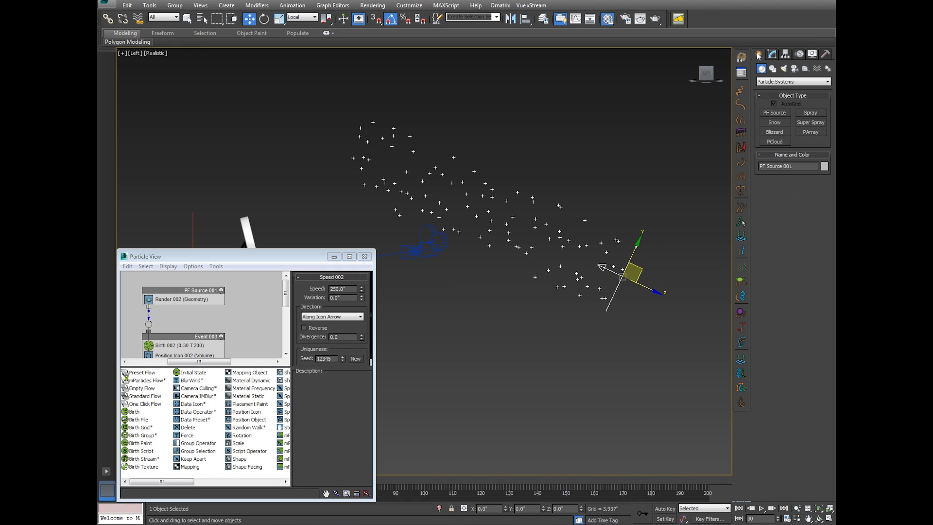
{"action": "left_click", "coordinate": [818, 70]}
{"action": "left_click", "coordinate": [778, 83]}
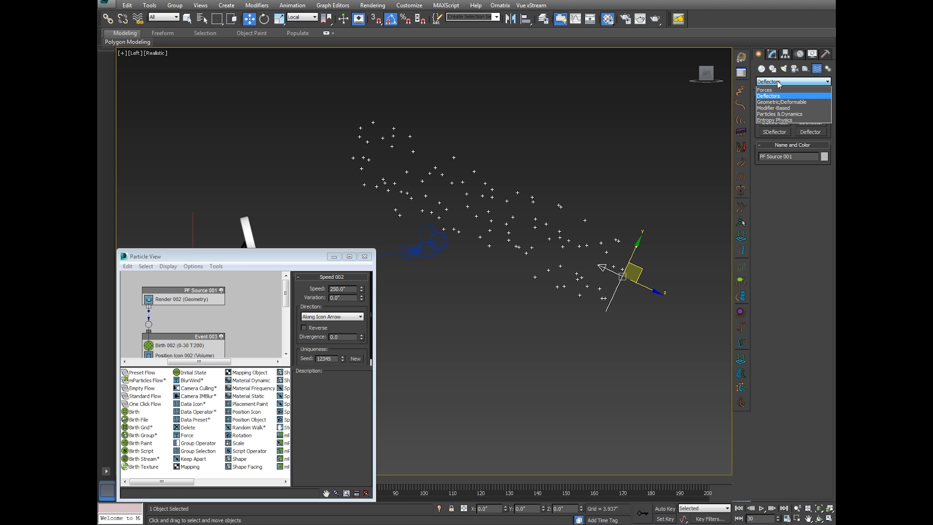
{"action": "left_click", "coordinate": [777, 96]}
{"action": "left_click", "coordinate": [778, 83]}
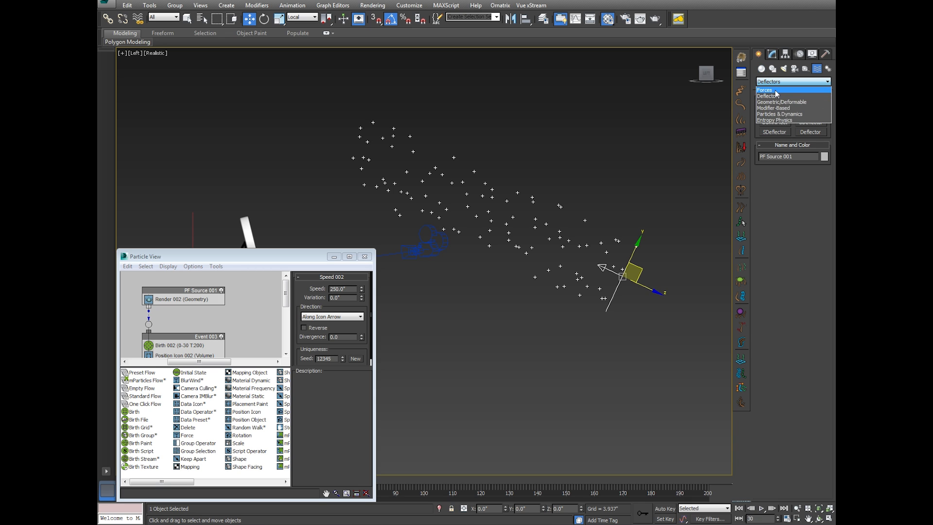
{"action": "left_click", "coordinate": [778, 90]}
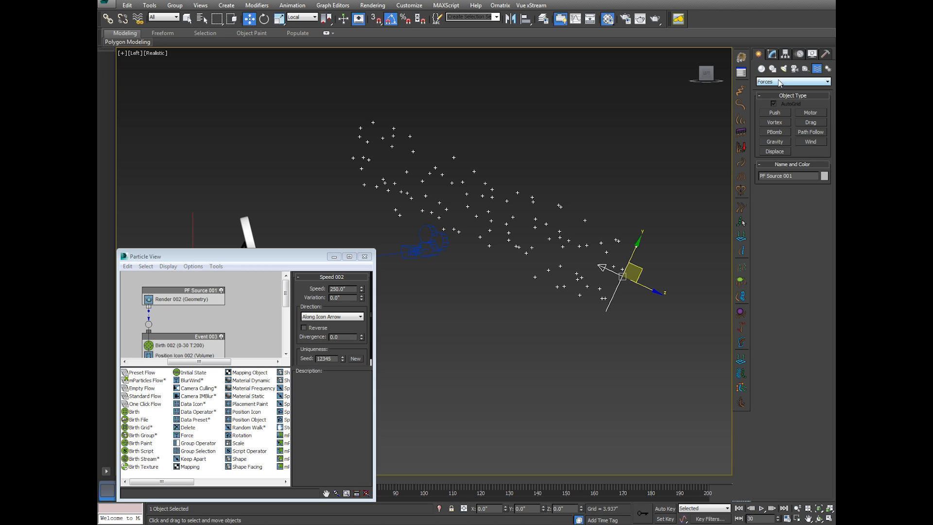
{"action": "left_click", "coordinate": [774, 142]}
{"action": "left_click_drag", "start_coordinate": [502, 318], "coordinate": [520, 366]}
Rotate the Gravity warp to point straight down, place it above the target, and move Particle View clear of the target
{"action": "left_click", "coordinate": [264, 19]}
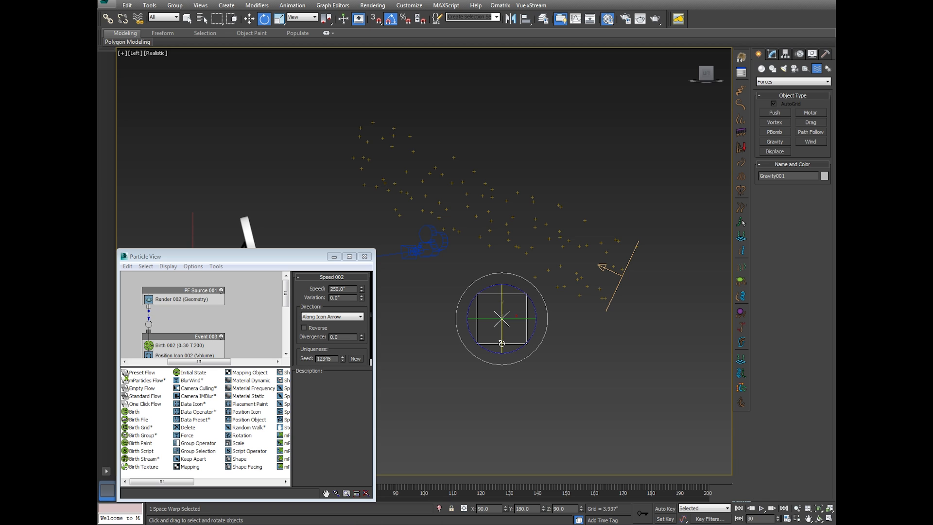
{"action": "left_click_drag", "start_coordinate": [501, 344], "coordinate": [501, 302]}
{"action": "key", "text": "w"}
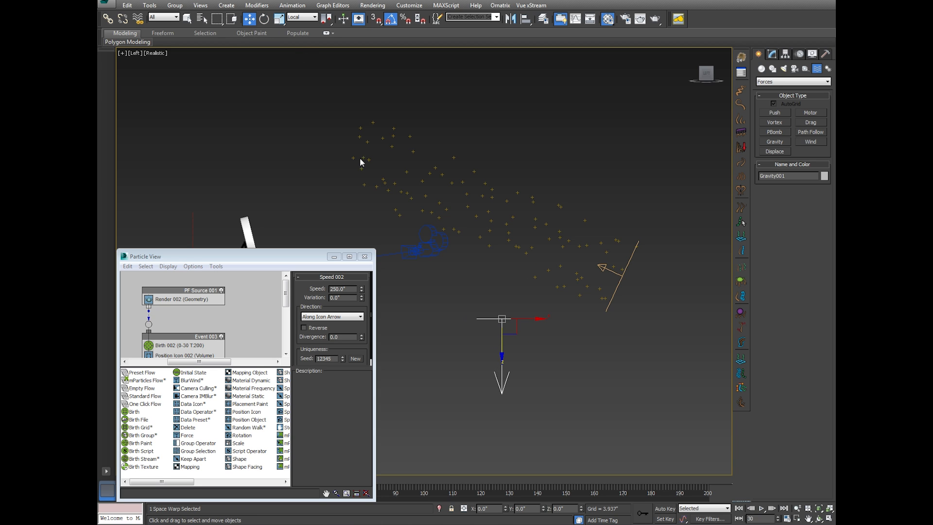
{"action": "left_click_drag", "start_coordinate": [520, 334], "coordinate": [262, 142]}
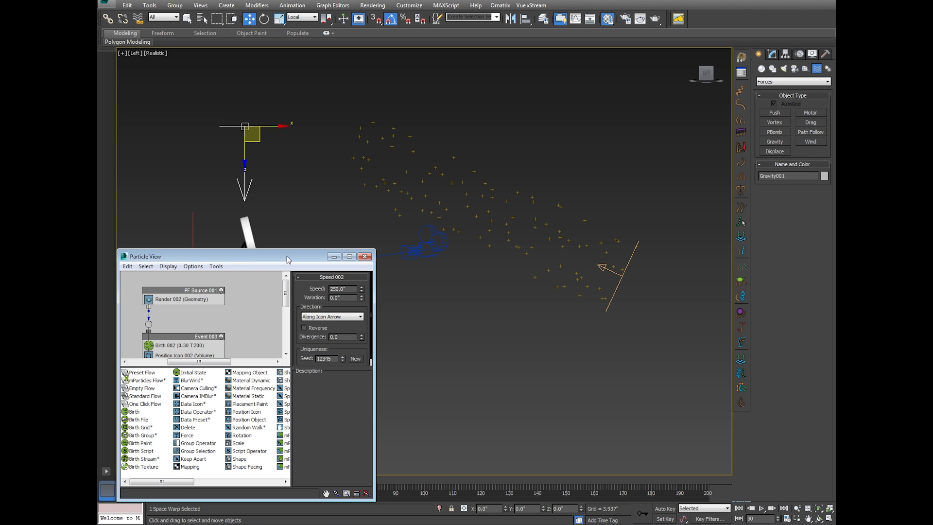
{"action": "left_click_drag", "start_coordinate": [288, 259], "coordinate": [358, 326]}
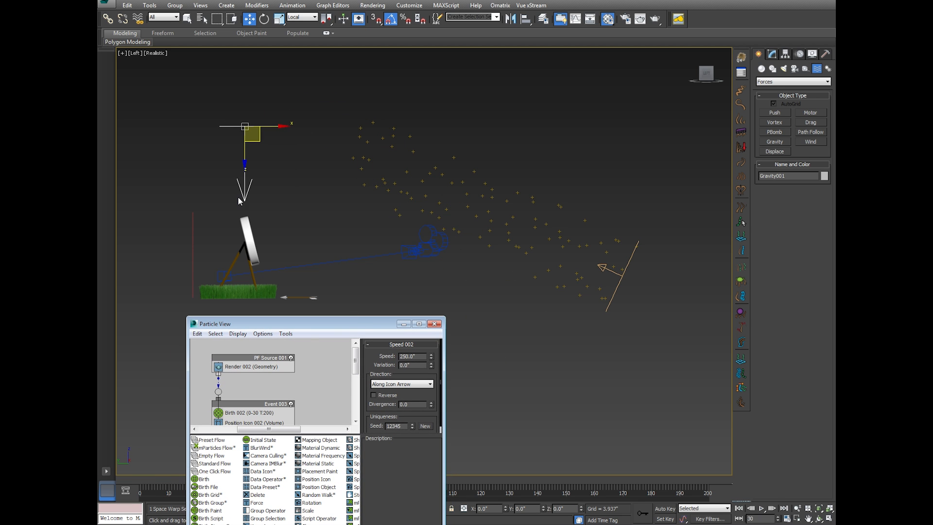
Move and resize Particle View so the whole event and the emitter in the viewport are both accessible
{"action": "left_click_drag", "start_coordinate": [328, 329], "coordinate": [715, 240]}
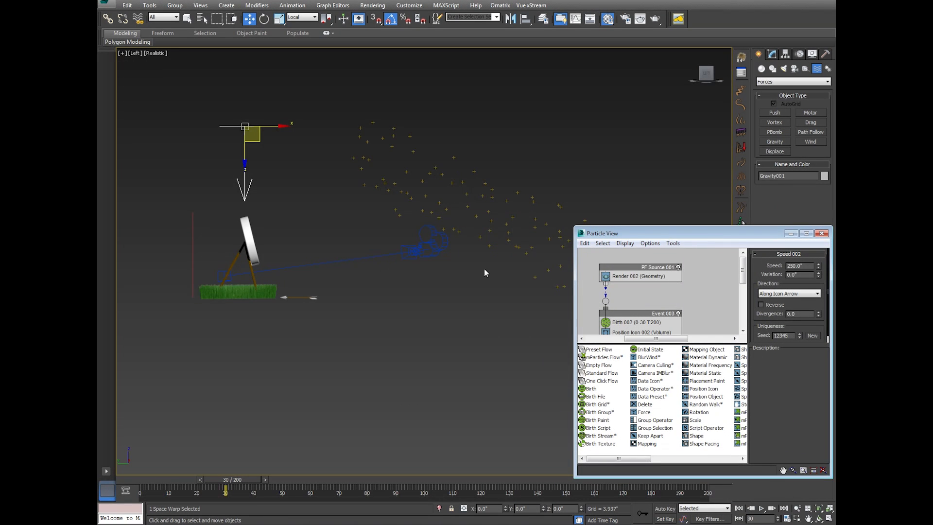
{"action": "middle_click_drag", "start_coordinate": [484, 268], "coordinate": [438, 247]}
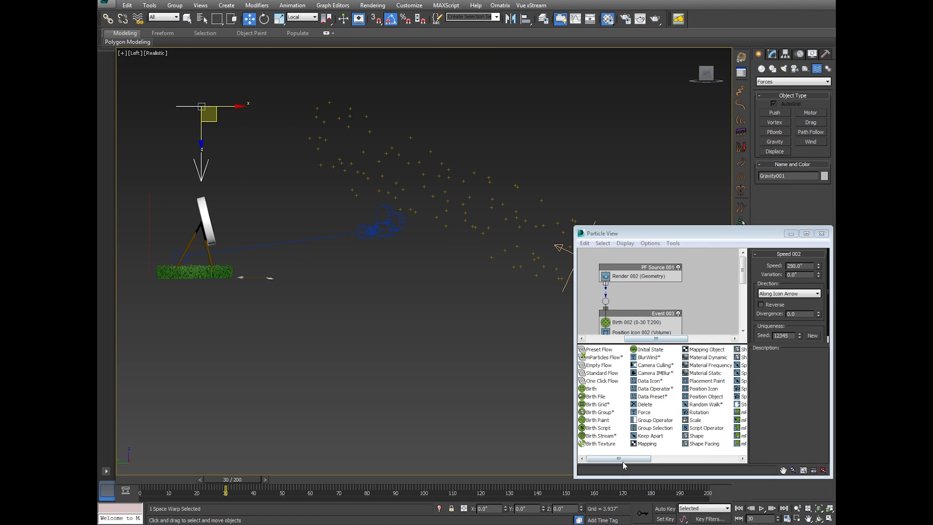
{"action": "middle_click_drag", "start_coordinate": [631, 312], "coordinate": [639, 265]}
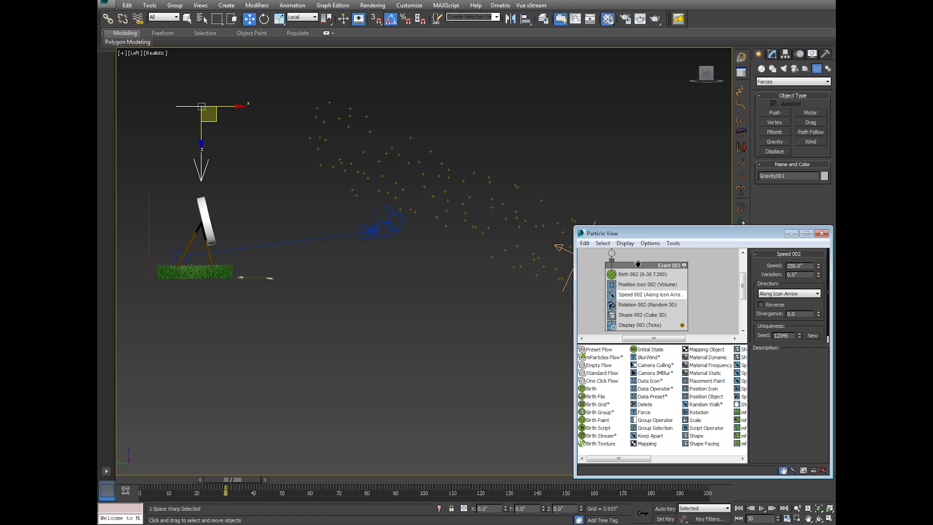
{"action": "left_click_drag", "start_coordinate": [654, 227], "coordinate": [654, 125]}
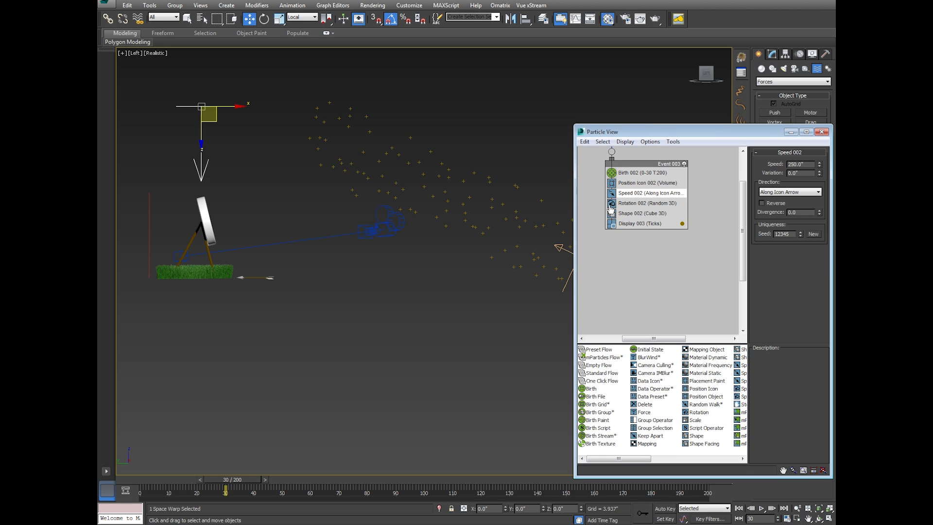
{"action": "left_click_drag", "start_coordinate": [574, 237], "coordinate": [611, 235]}
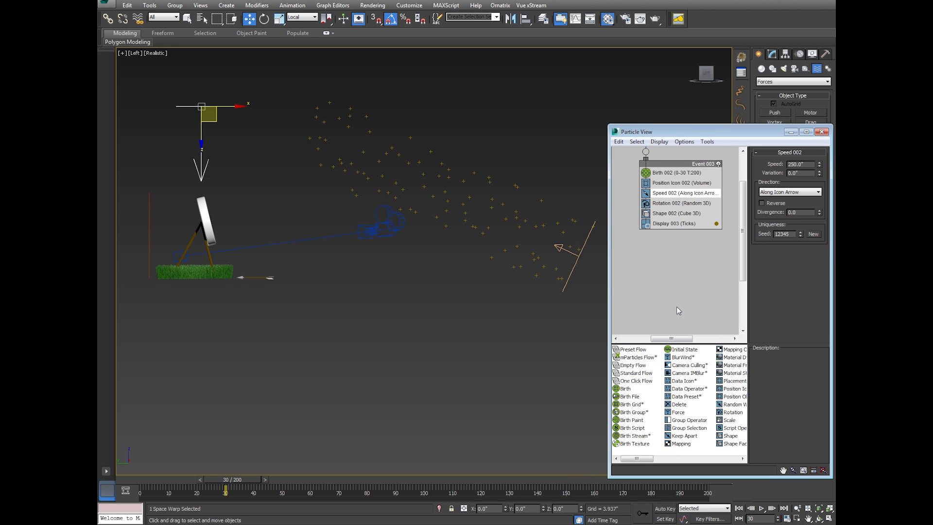
{"action": "middle_click_drag", "start_coordinate": [679, 310], "coordinate": [658, 311]}
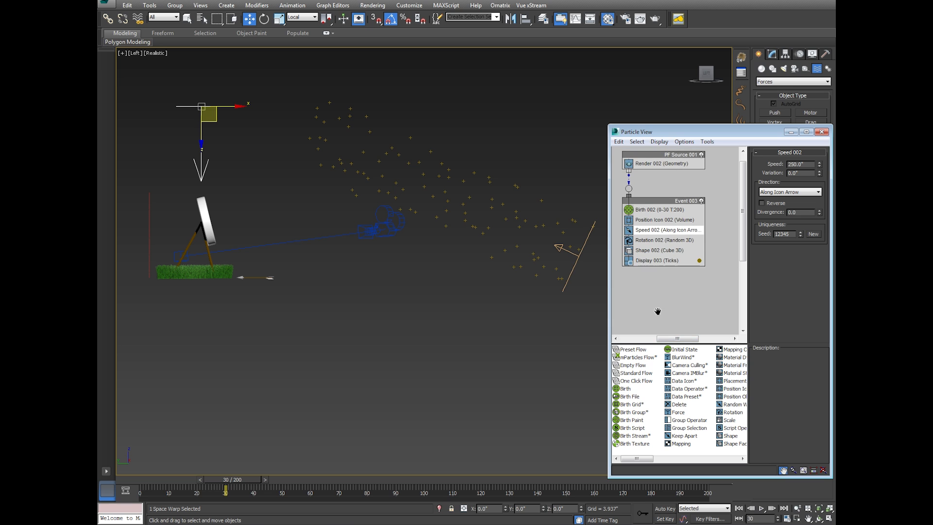
Add a Force operator between Rotation and Shape in the event, and assign the Gravity001 space warp to it
{"action": "left_click", "coordinate": [676, 413]}
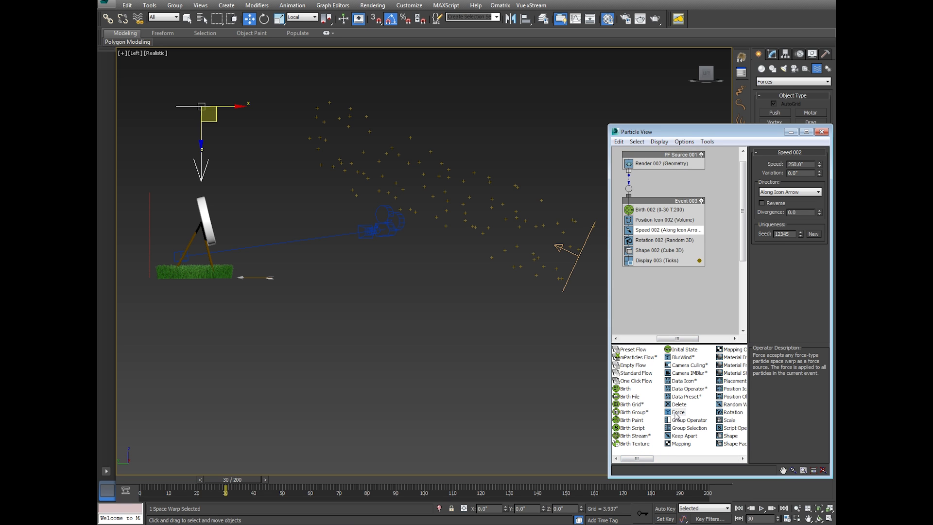
{"action": "left_click_drag", "start_coordinate": [676, 415], "coordinate": [660, 250]}
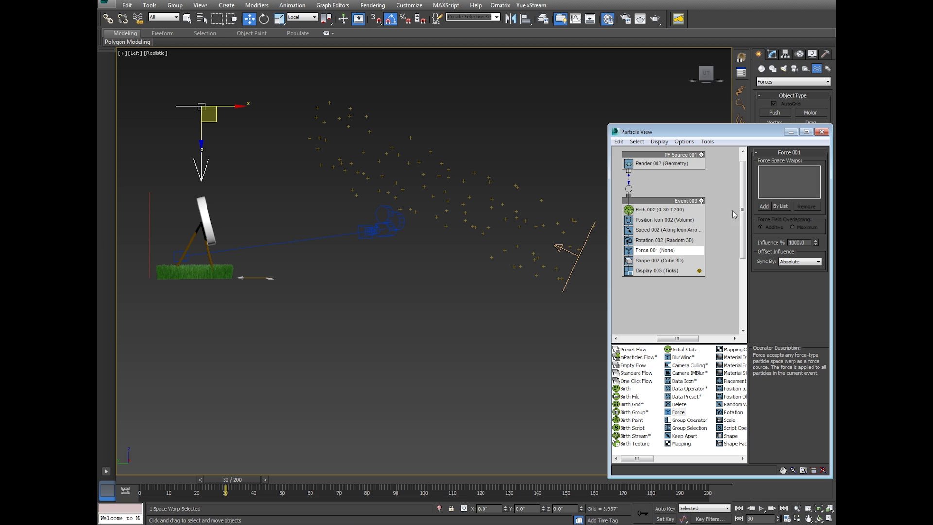
{"action": "left_click", "coordinate": [763, 207]}
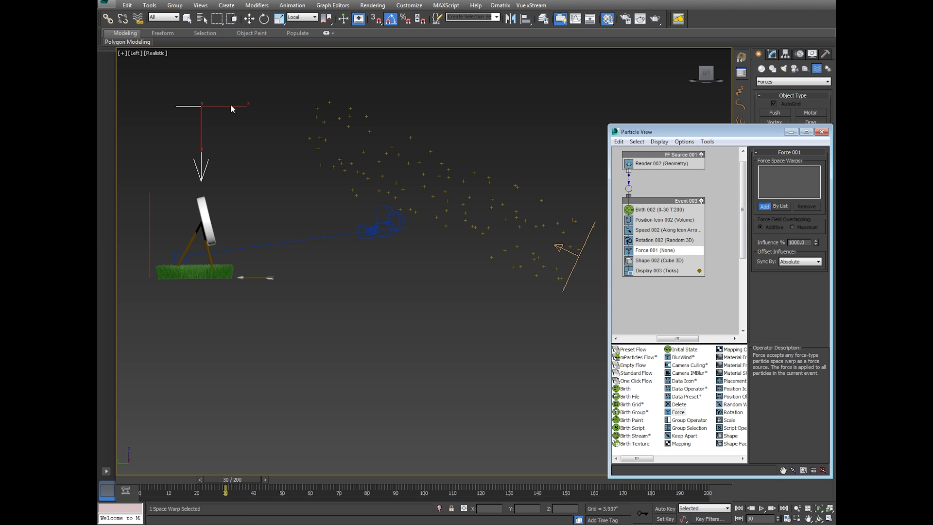
{"action": "left_click", "coordinate": [203, 106]}
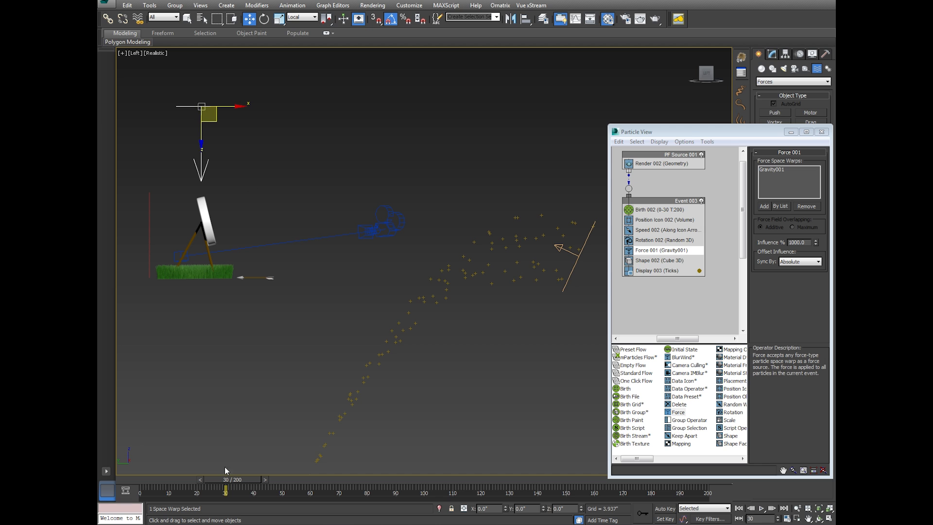
Tune the Force operator's Influence to 239%, scrubbing the timeline to check how the particles fall toward the target
{"action": "left_click_drag", "start_coordinate": [143, 477], "coordinate": [192, 461]}
{"action": "key", "text": "w"}
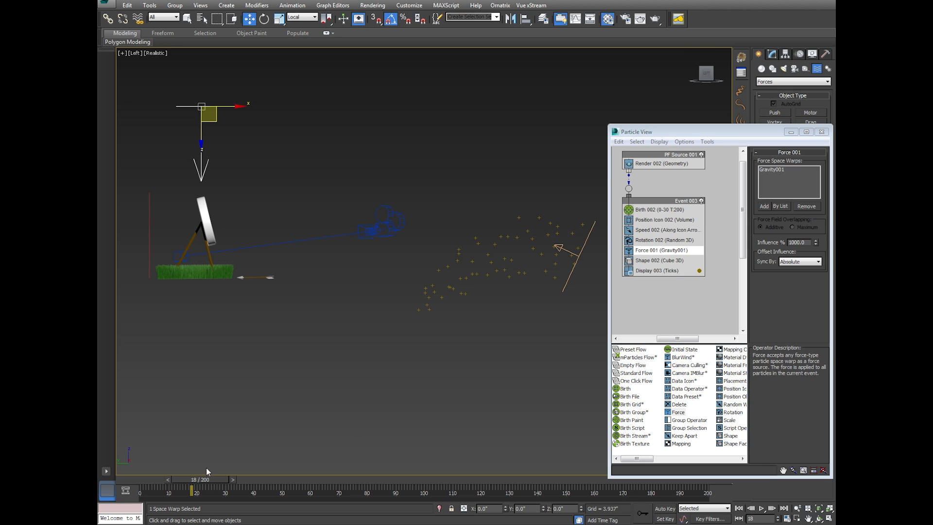
{"action": "left_click_drag", "start_coordinate": [193, 482], "coordinate": [247, 483]}
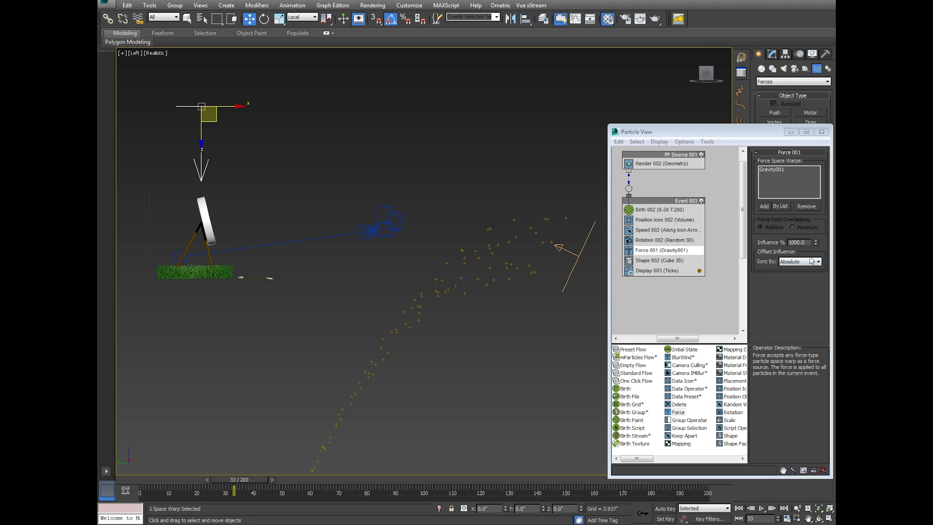
{"action": "left_click_drag", "start_coordinate": [815, 247], "coordinate": [815, 311]}
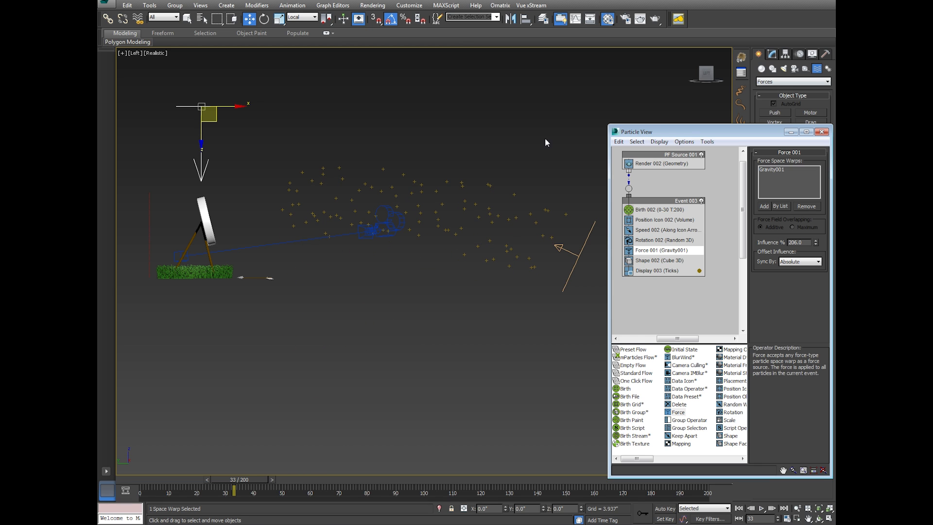
{"action": "left_click_drag", "start_coordinate": [259, 471], "coordinate": [286, 471]}
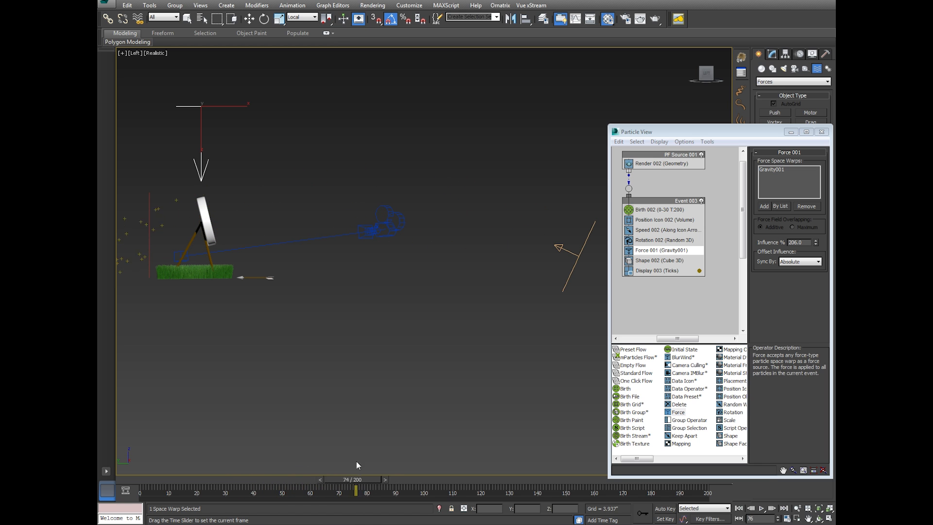
{"action": "key", "text": "comma"}
{"action": "key", "text": "comma"}
{"action": "key", "text": "comma"}
{"action": "key", "text": "w"}
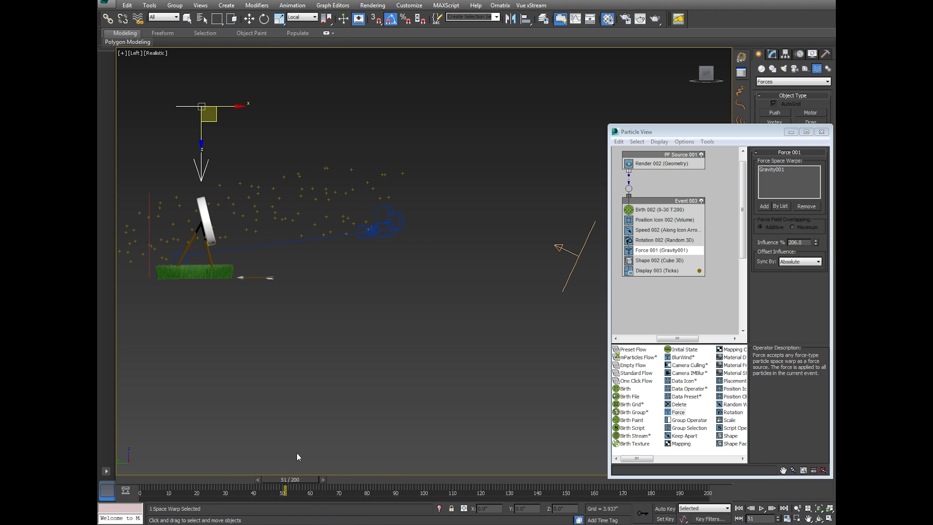
{"action": "left_click_drag", "start_coordinate": [816, 243], "coordinate": [815, 227]}
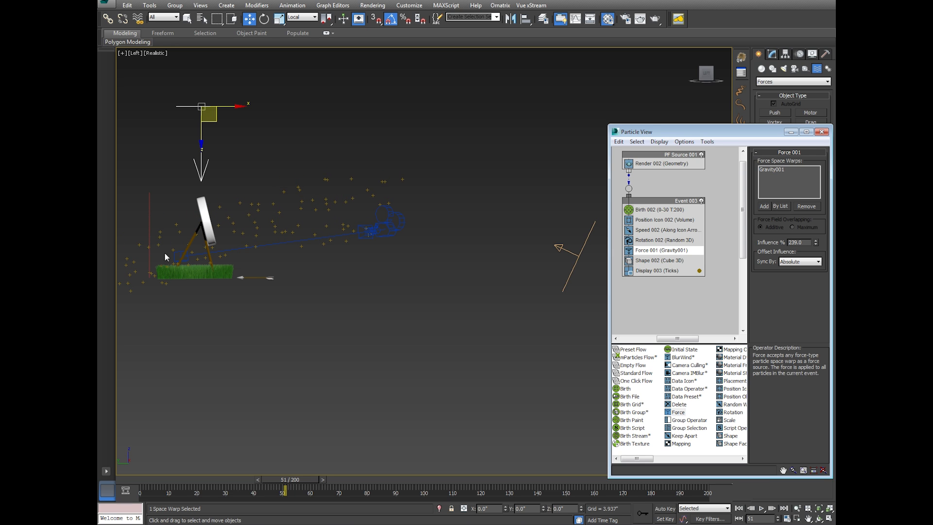
Select the PF Source emitter, set its length to 92.95", and raise it slightly along its local Y axis
{"action": "left_click", "coordinate": [819, 518]}
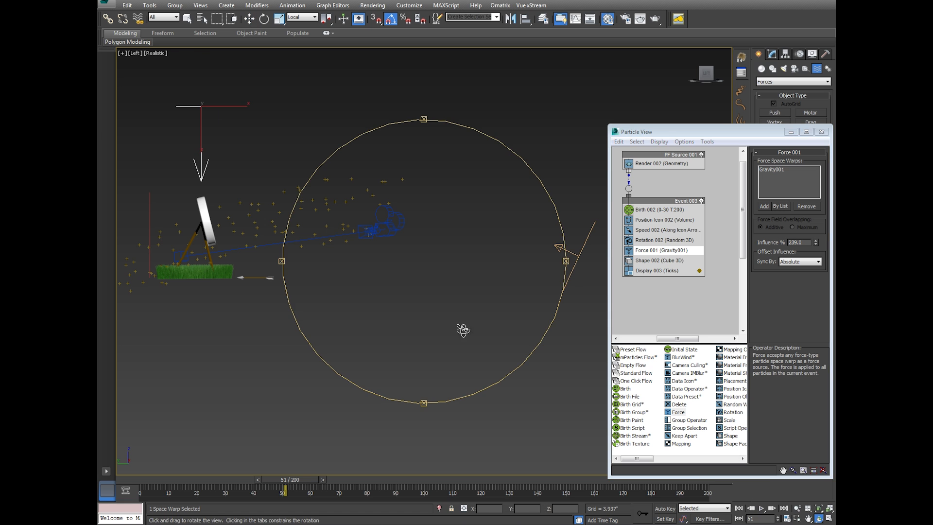
{"action": "left_click_drag", "start_coordinate": [463, 327], "coordinate": [412, 303]}
{"action": "left_click", "coordinate": [249, 19]}
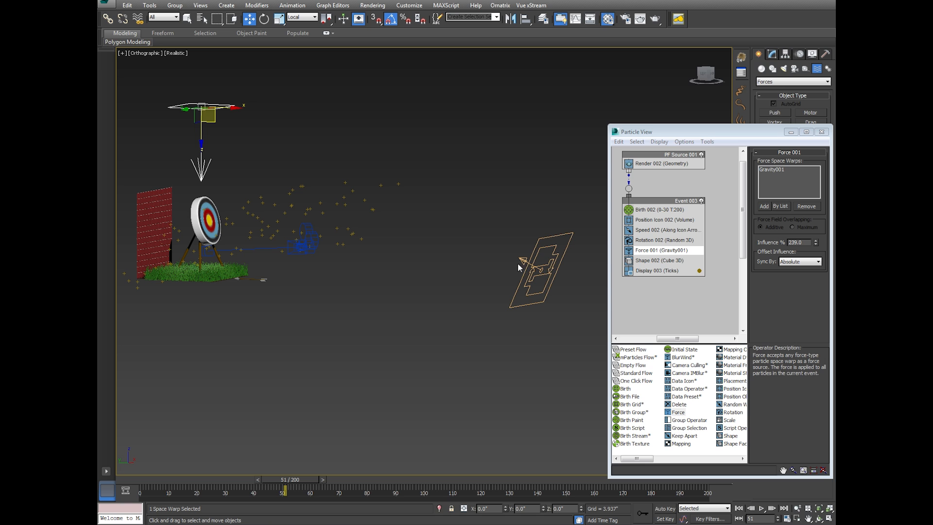
{"action": "left_click", "coordinate": [535, 245]}
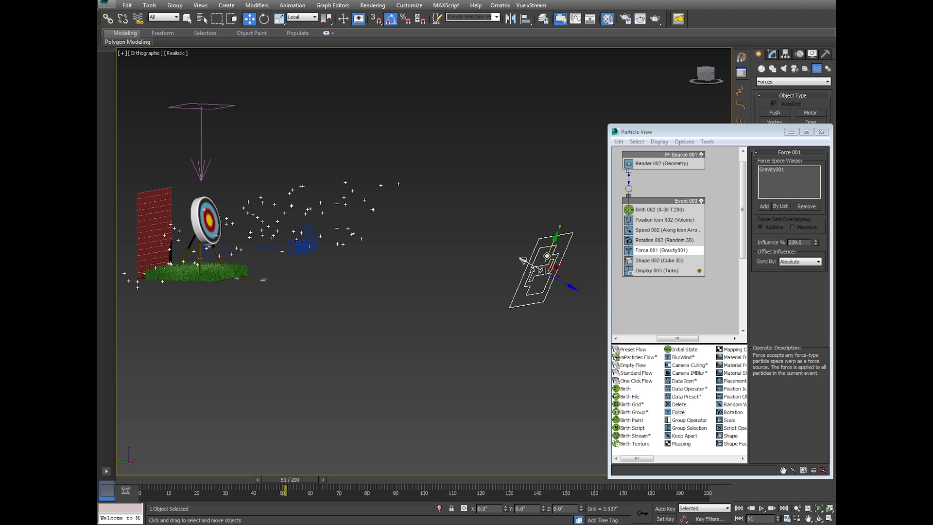
{"action": "left_click_drag", "start_coordinate": [637, 132], "coordinate": [514, 368]}
{"action": "left_click", "coordinate": [772, 53]}
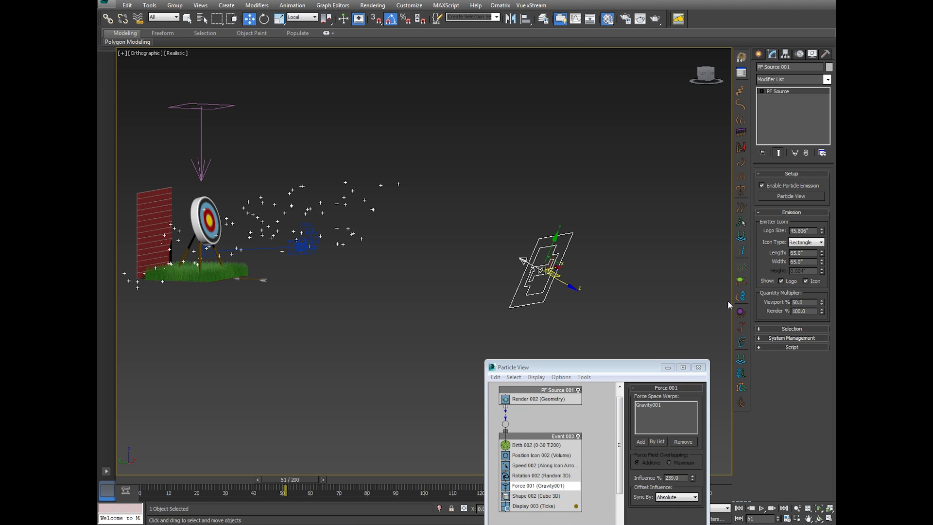
{"action": "left_click_drag", "start_coordinate": [822, 262], "coordinate": [822, 252]}
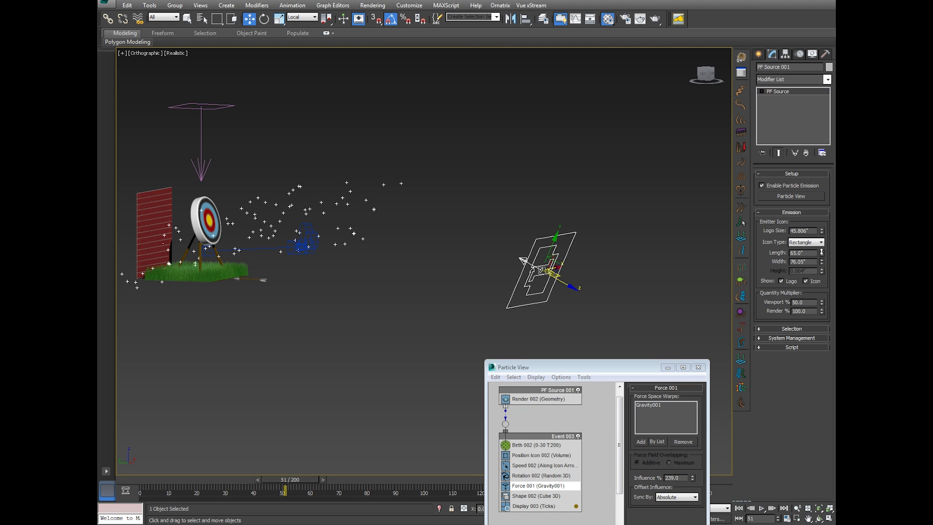
{"action": "key", "text": "ctrl+z"}
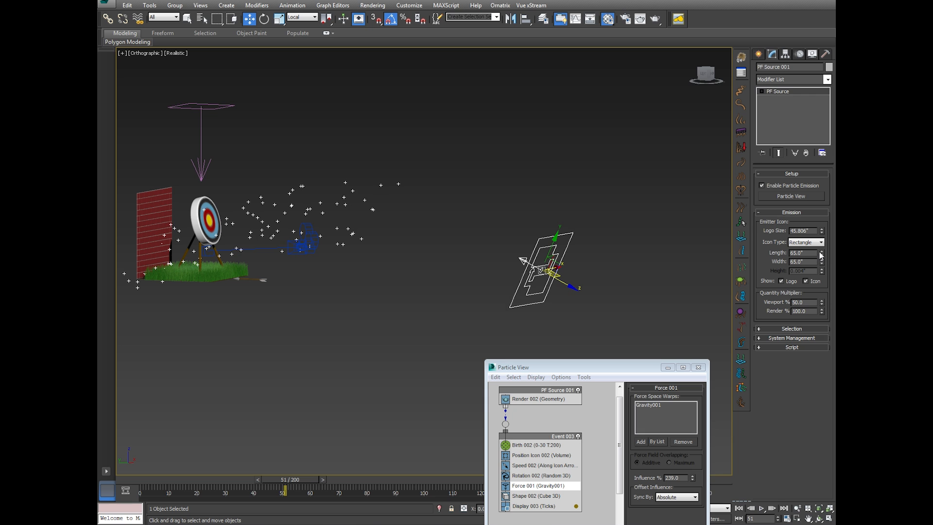
{"action": "left_click_drag", "start_coordinate": [822, 253], "coordinate": [822, 237]}
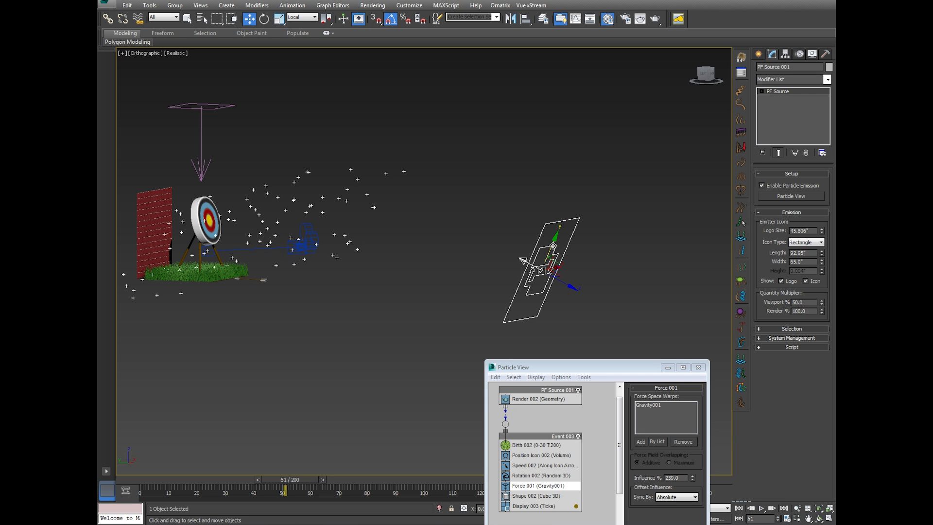
{"action": "left_click_drag", "start_coordinate": [548, 243], "coordinate": [554, 229]}
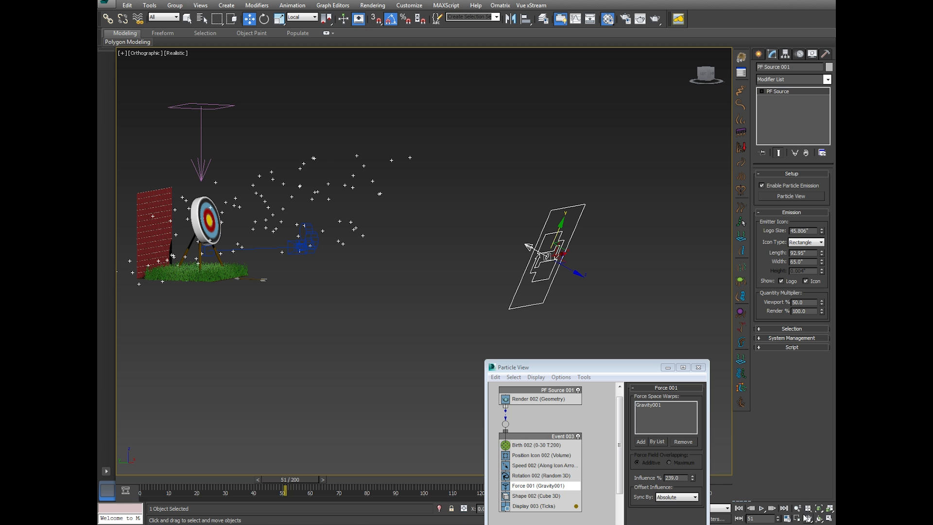
Play the animation from an angled view and scrub to frame 55 to check the particles' path past the target
{"action": "left_click", "coordinate": [819, 518]}
{"action": "left_click_drag", "start_coordinate": [379, 204], "coordinate": [331, 204]}
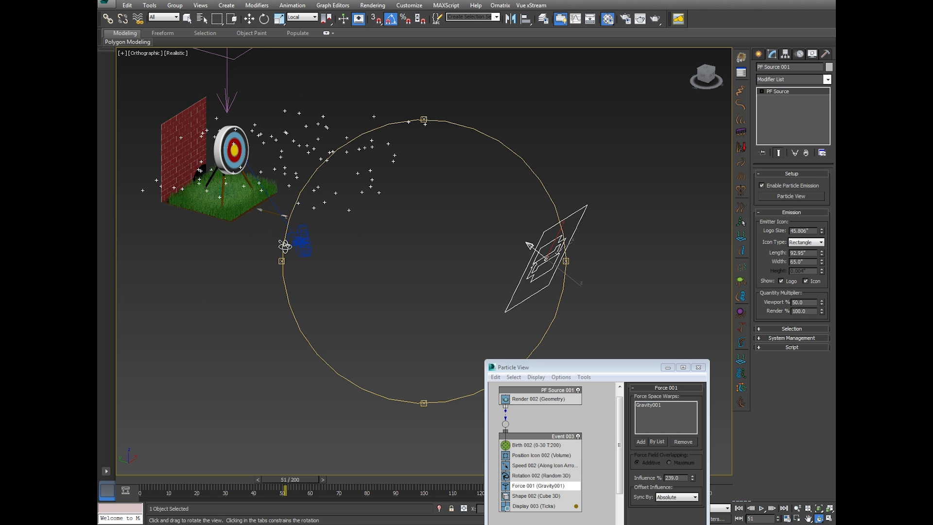
{"action": "left_click_drag", "start_coordinate": [285, 245], "coordinate": [389, 296]}
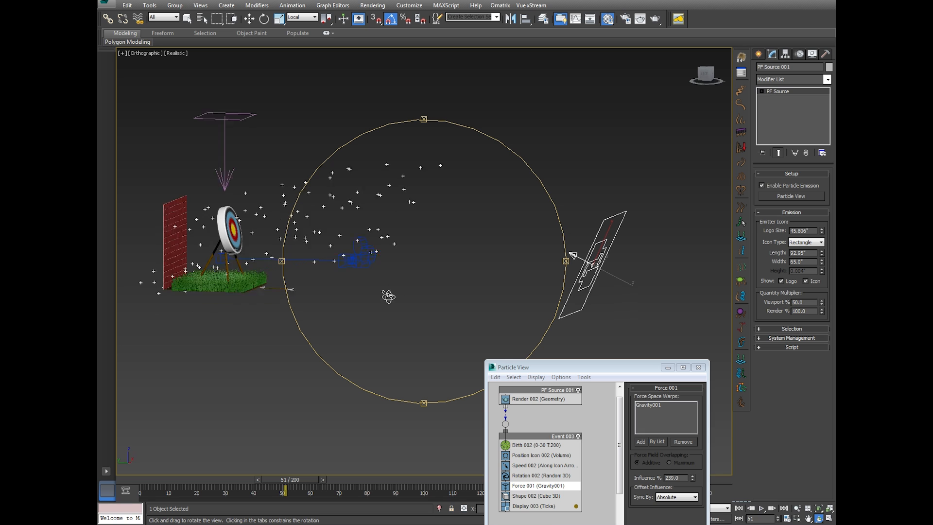
{"action": "left_click", "coordinate": [761, 508]}
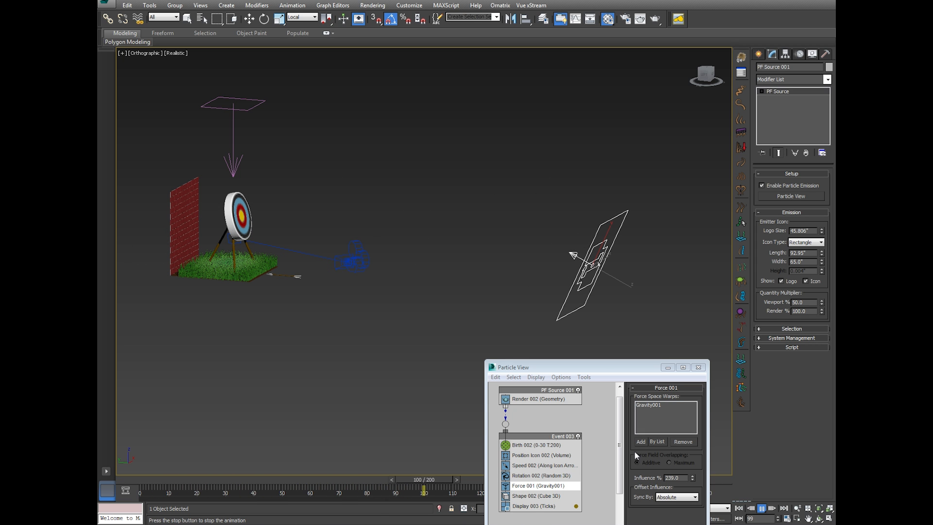
{"action": "left_click_drag", "start_coordinate": [141, 479], "coordinate": [292, 456]}
{"action": "key", "text": "ctrl+r"}
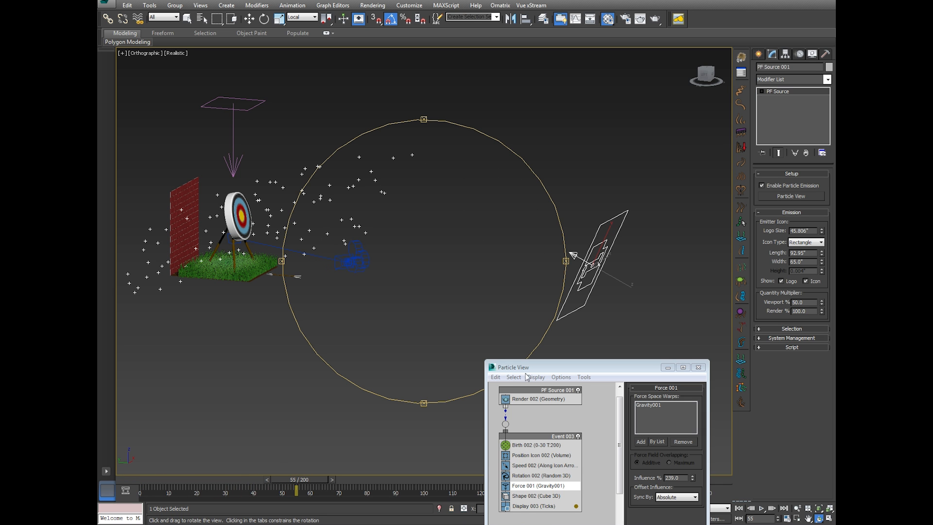
Replace the event's Shape operator with a Shape Instance operator, and pick the Arrow as its particle geometry object
{"action": "left_click_drag", "start_coordinate": [527, 372], "coordinate": [628, 93]}
{"action": "middle_click_drag", "start_coordinate": [493, 212], "coordinate": [485, 242]}
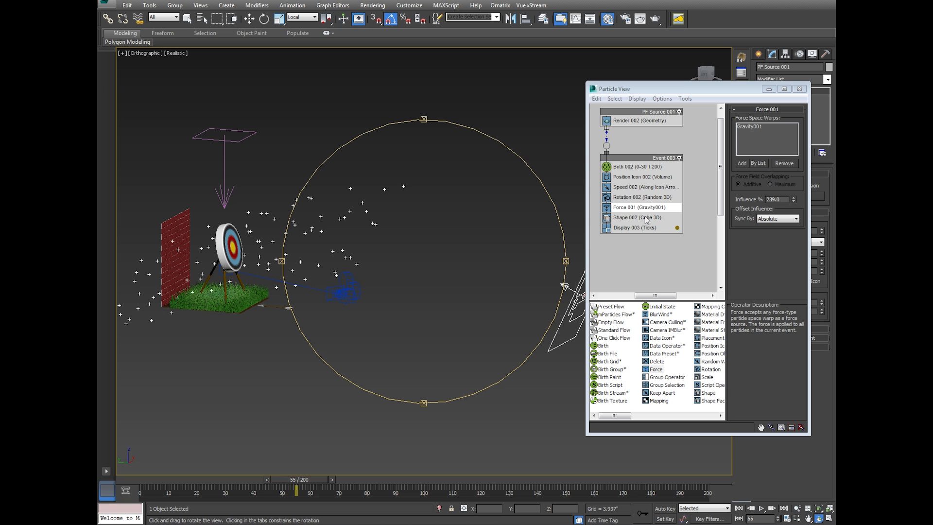
{"action": "left_click_drag", "start_coordinate": [613, 416], "coordinate": [643, 417]}
{"action": "left_click_drag", "start_coordinate": [655, 308], "coordinate": [640, 221]}
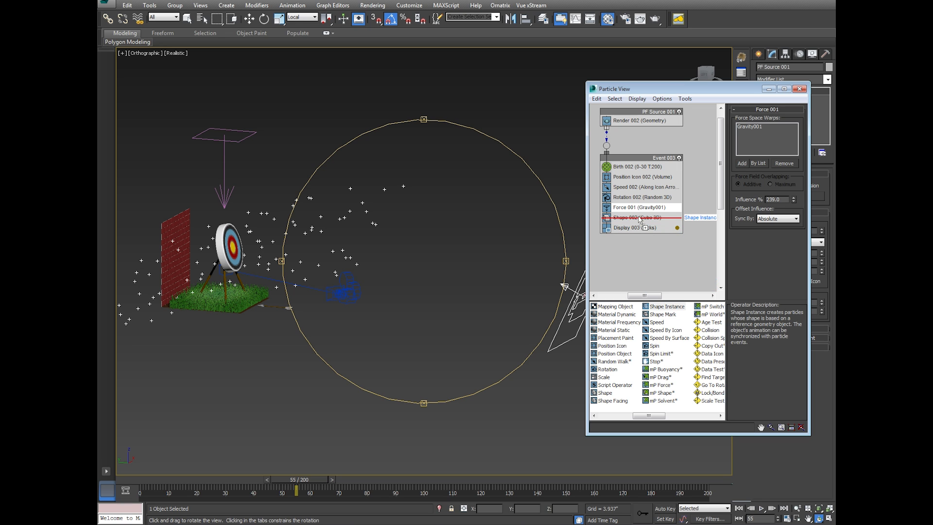
{"action": "left_click_drag", "start_coordinate": [640, 221], "coordinate": [639, 220]}
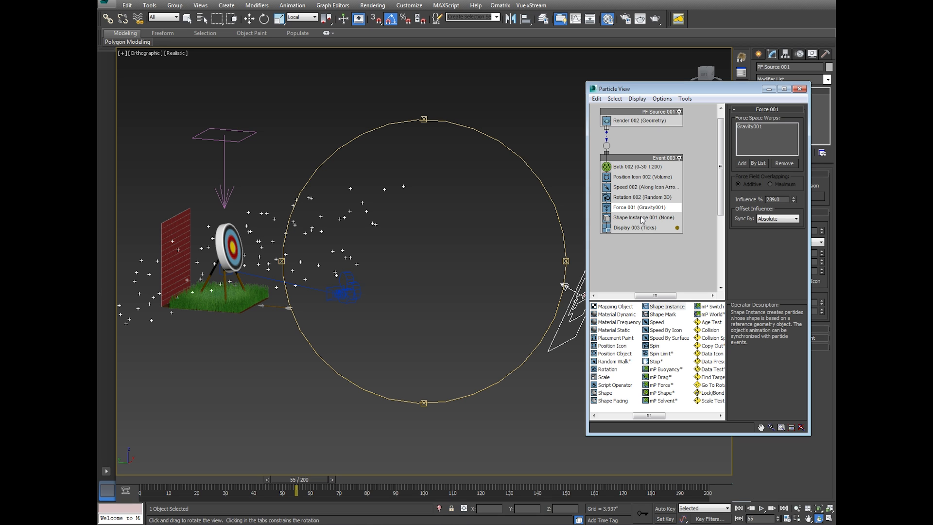
{"action": "left_click", "coordinate": [641, 219]}
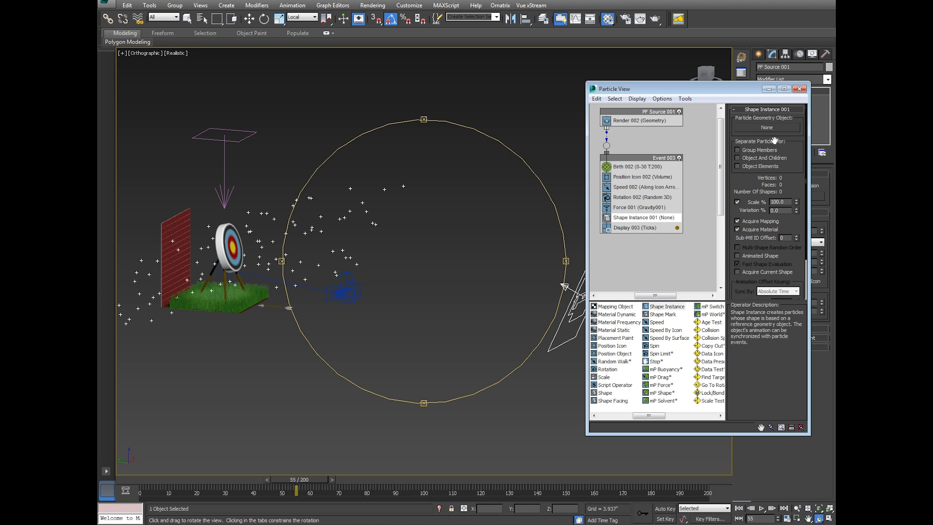
{"action": "left_click", "coordinate": [776, 129]}
{"action": "left_click", "coordinate": [277, 306]}
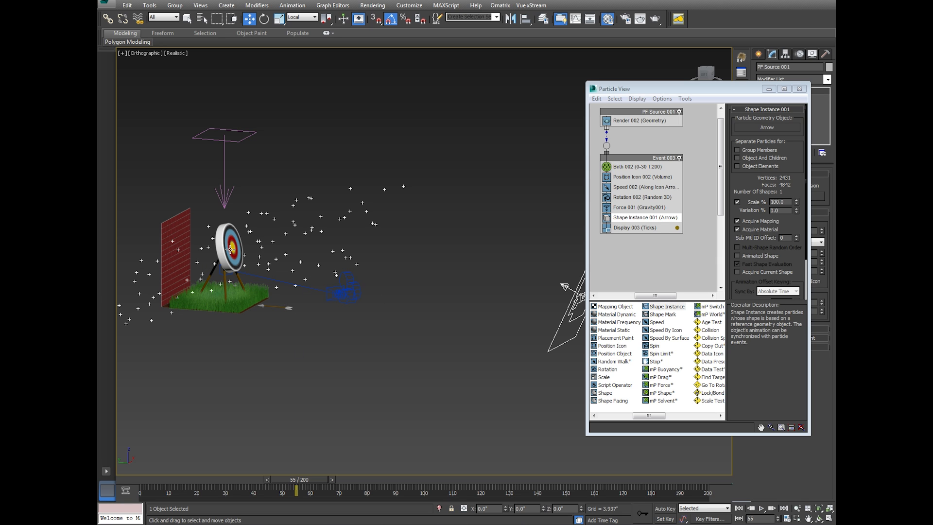
Set the event's Display operator type to Geometry and scrub to frame 38 to check the arrows in flight
{"action": "left_click_drag", "start_coordinate": [143, 485], "coordinate": [255, 470]}
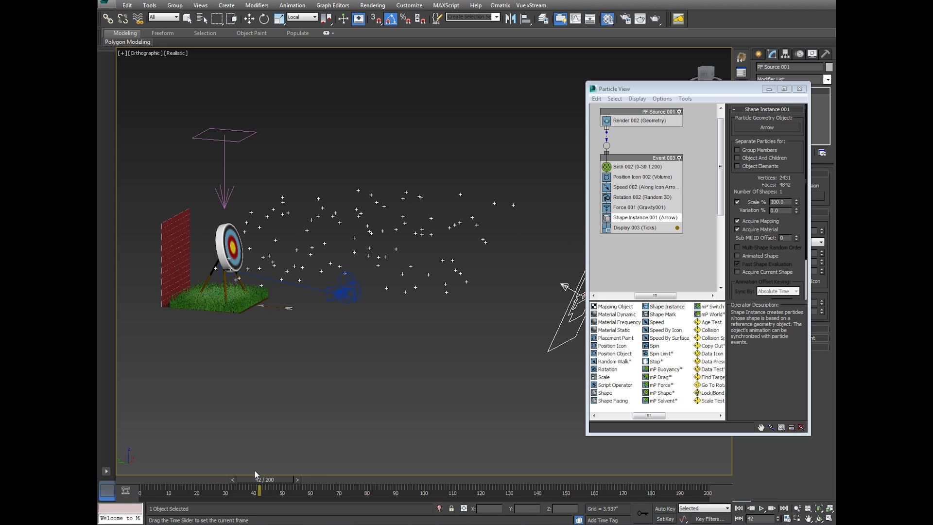
{"action": "key", "text": "w"}
{"action": "left_click", "coordinate": [637, 228]}
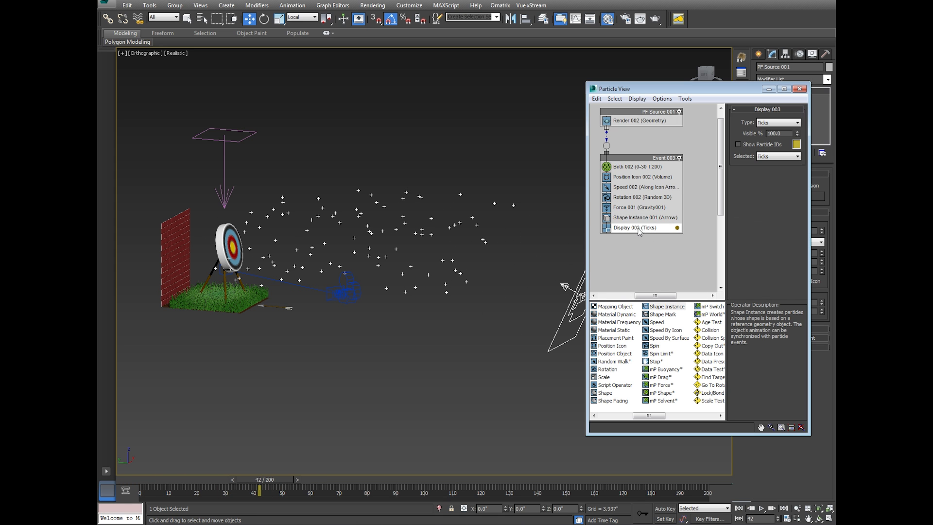
{"action": "left_click", "coordinate": [777, 122]}
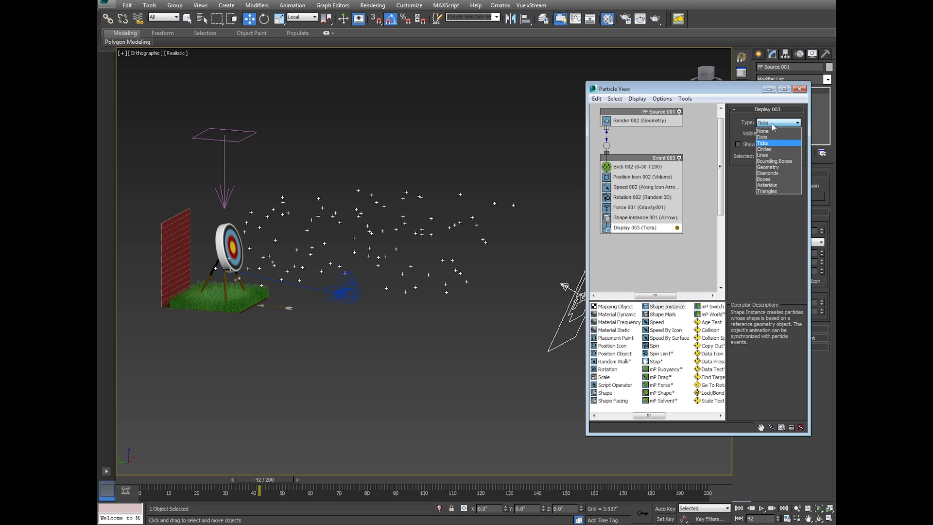
{"action": "left_click", "coordinate": [768, 167]}
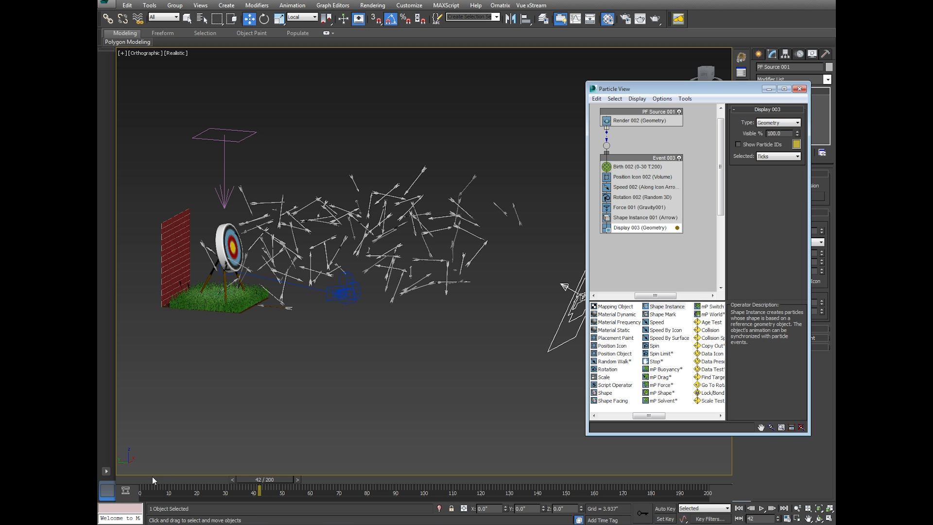
{"action": "left_click_drag", "start_coordinate": [153, 479], "coordinate": [247, 454]}
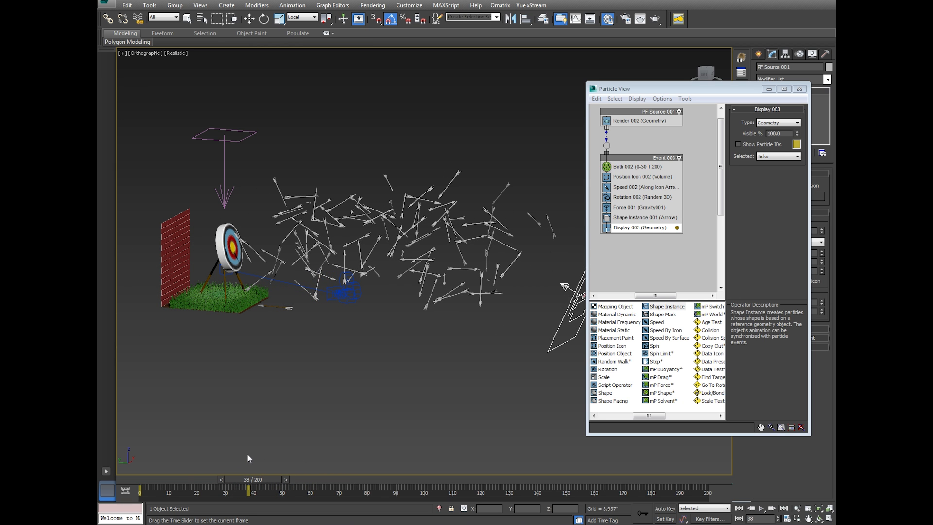
{"action": "key", "text": "w"}
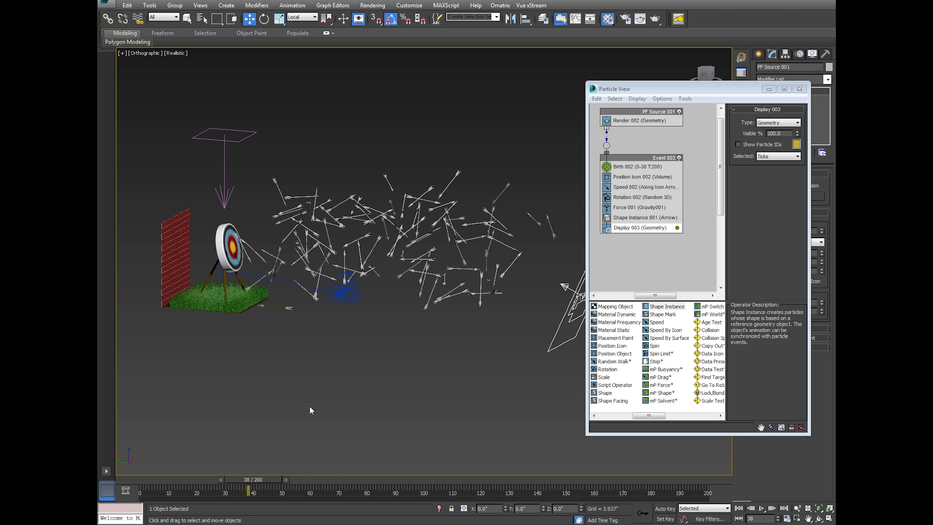
Set the Rotation operator's orientation matrix to Speed Space Follow and scrub to frame 48 to check the arrows' alignment
{"action": "left_click", "coordinate": [625, 199]}
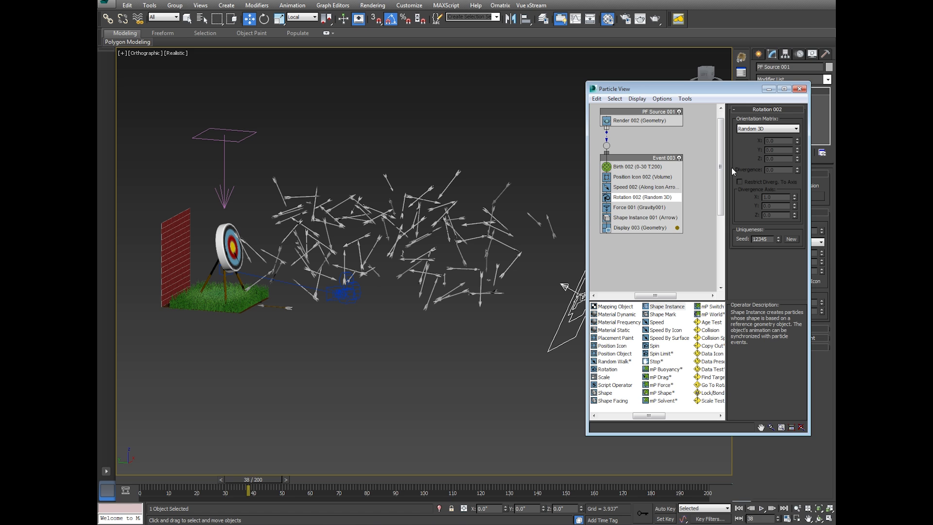
{"action": "left_click", "coordinate": [755, 129]}
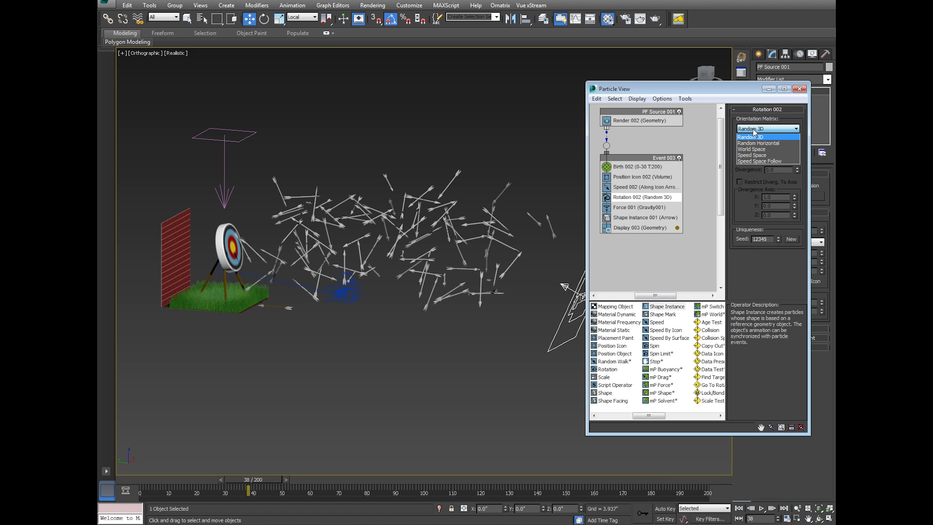
{"action": "left_click", "coordinate": [753, 164]}
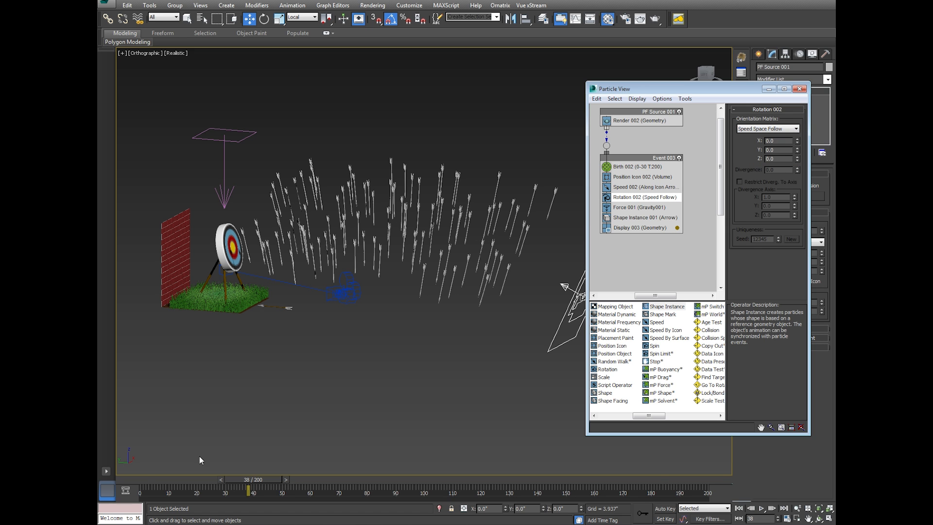
{"action": "left_click_drag", "start_coordinate": [139, 481], "coordinate": [270, 447]}
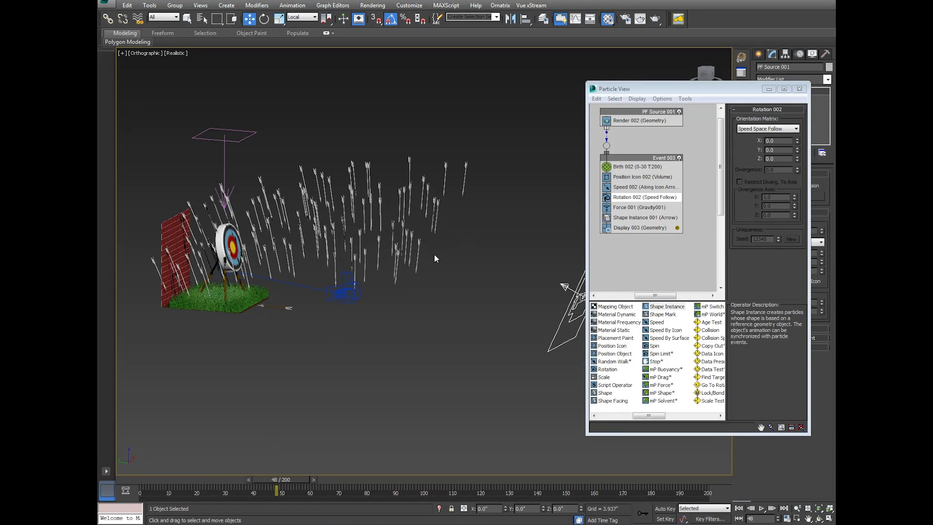
Set the Rotation operator's Y angle to -90 so the arrows point along their flight direction
{"action": "left_click", "coordinate": [770, 151]}
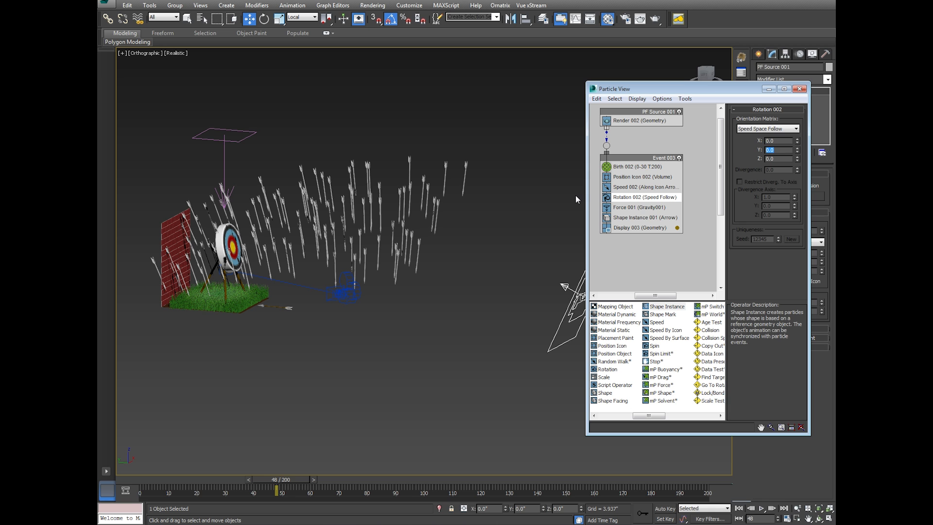
{"action": "type", "text": "-90"}
{"action": "key", "text": "Return"}
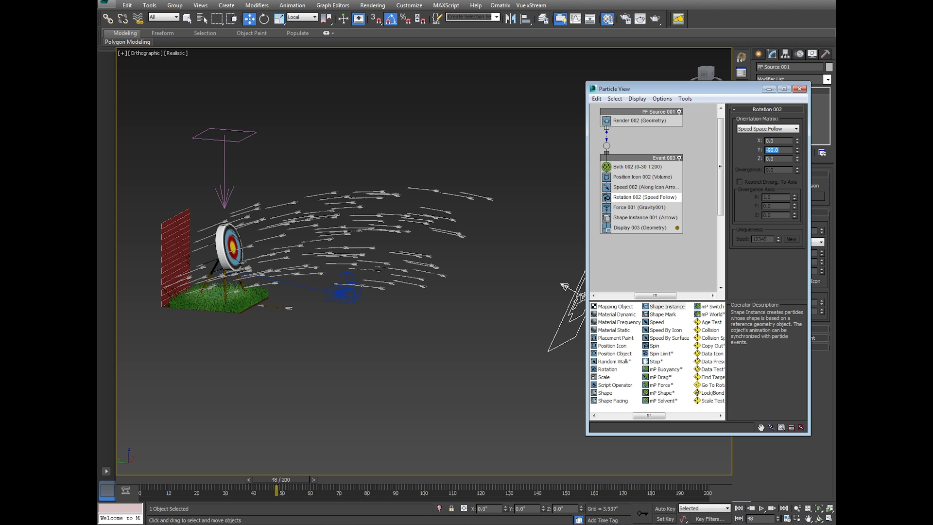
Play and scrub the animation to frame 51, and examine up close how the arrows reach the target
{"action": "left_click_drag", "start_coordinate": [140, 480], "coordinate": [333, 446]}
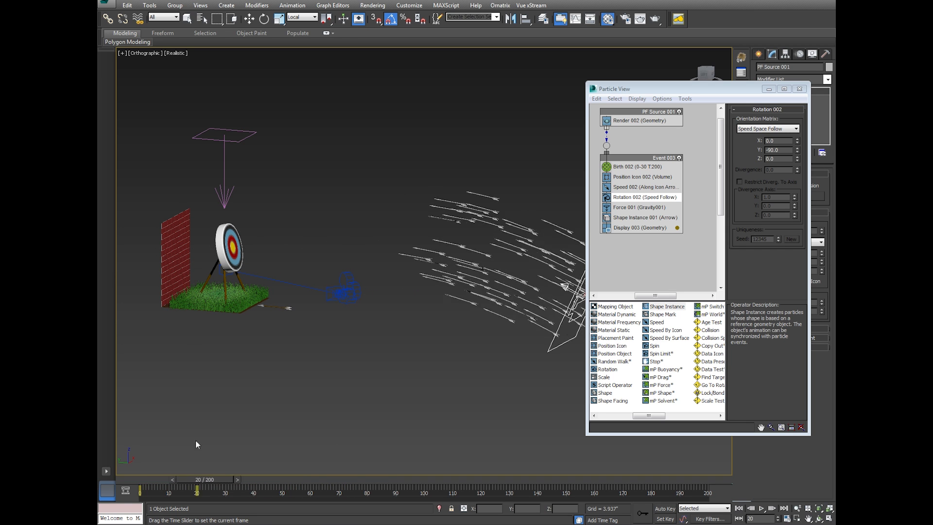
{"action": "key", "text": "w"}
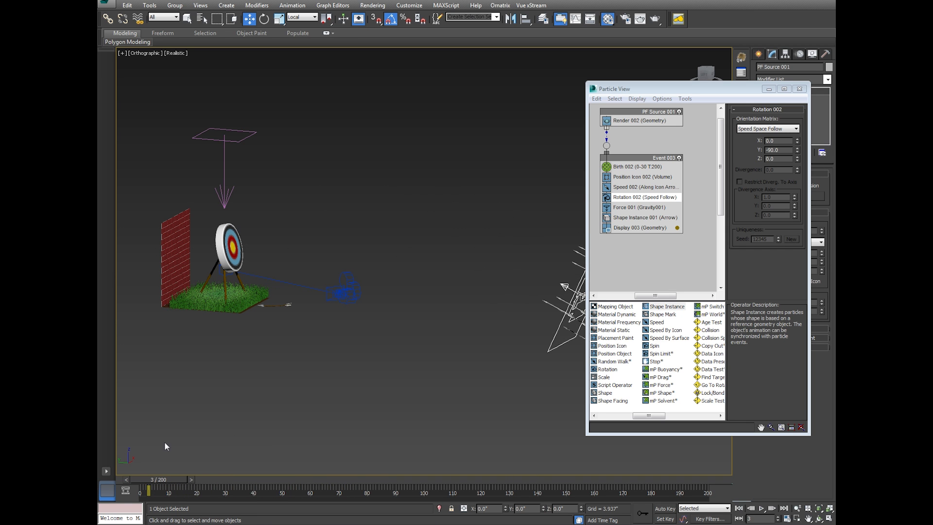
{"action": "key", "text": "slash"}
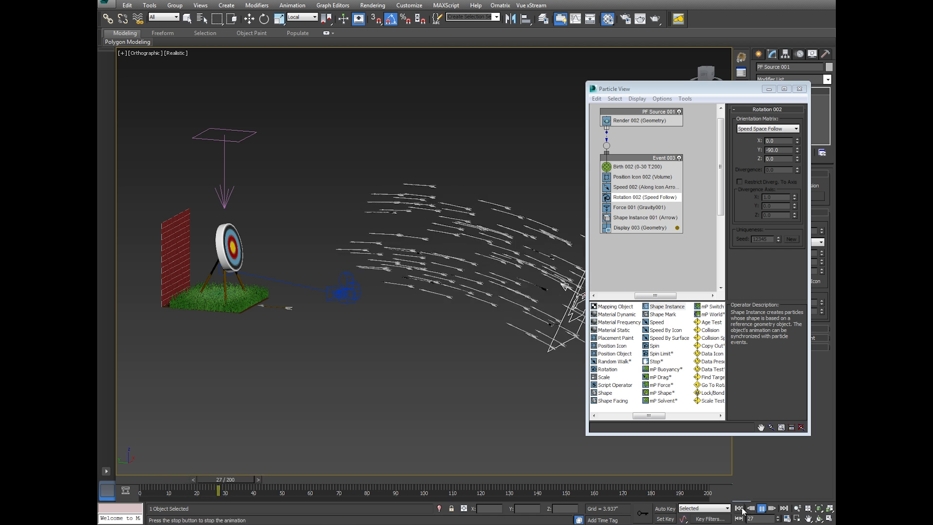
{"action": "left_click_drag", "start_coordinate": [293, 480], "coordinate": [282, 453]}
{"action": "key", "text": "w"}
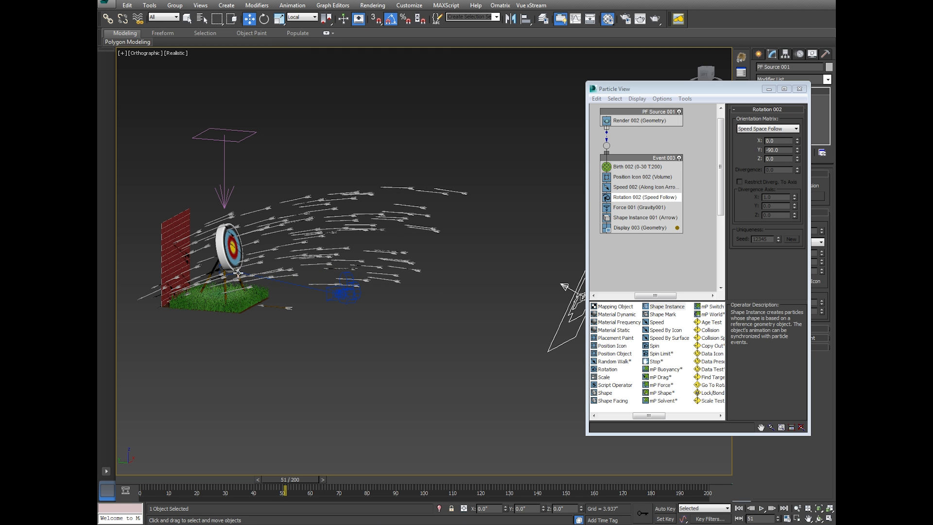
{"action": "scroll", "coordinate": [232, 237], "scroll_direction": "up", "scroll_amount": 6}
{"action": "middle_click_drag", "start_coordinate": [215, 262], "coordinate": [320, 233]}
{"action": "scroll", "coordinate": [316, 200], "scroll_direction": "up", "scroll_amount": 2}
{"action": "scroll", "coordinate": [339, 270], "scroll_direction": "down", "scroll_amount": 2}
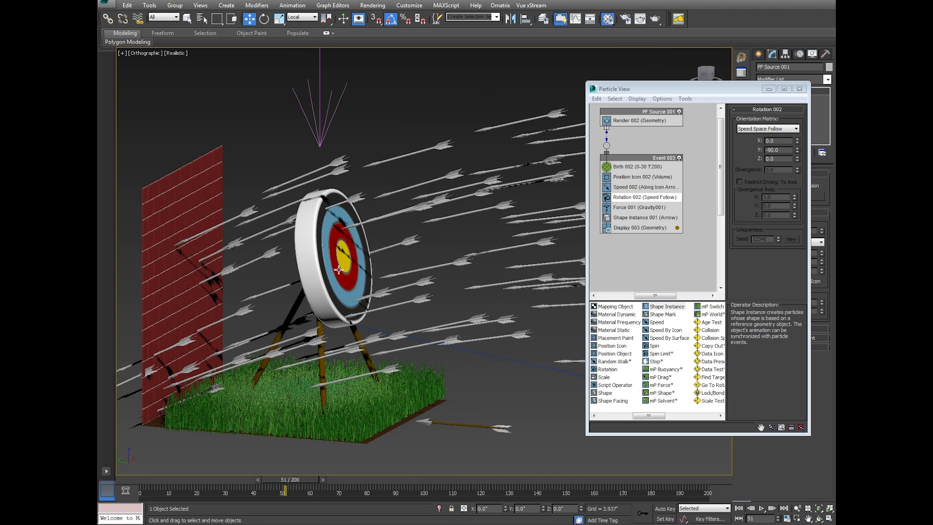
{"action": "middle_click_drag", "start_coordinate": [338, 269], "coordinate": [308, 259]}
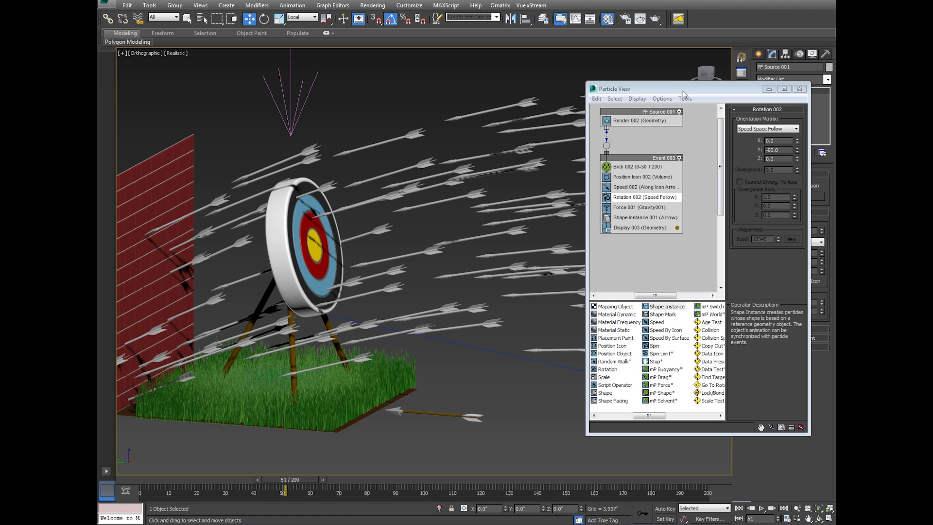
Select the Target object and collapse its UVW Map modifier into the Editable Poly
{"action": "left_click_drag", "start_coordinate": [683, 90], "coordinate": [621, 123]}
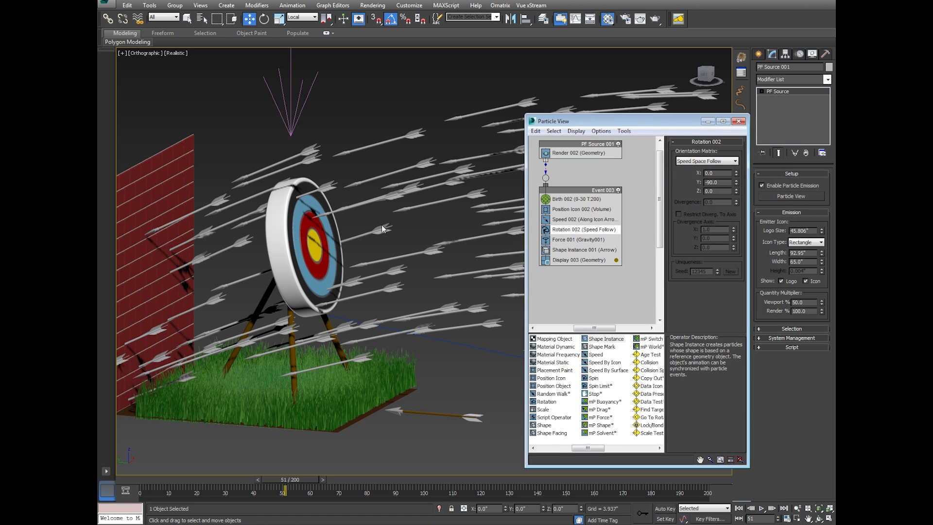
{"action": "left_click", "coordinate": [330, 238]}
{"action": "scroll", "coordinate": [286, 248], "scroll_direction": "up", "scroll_amount": 3}
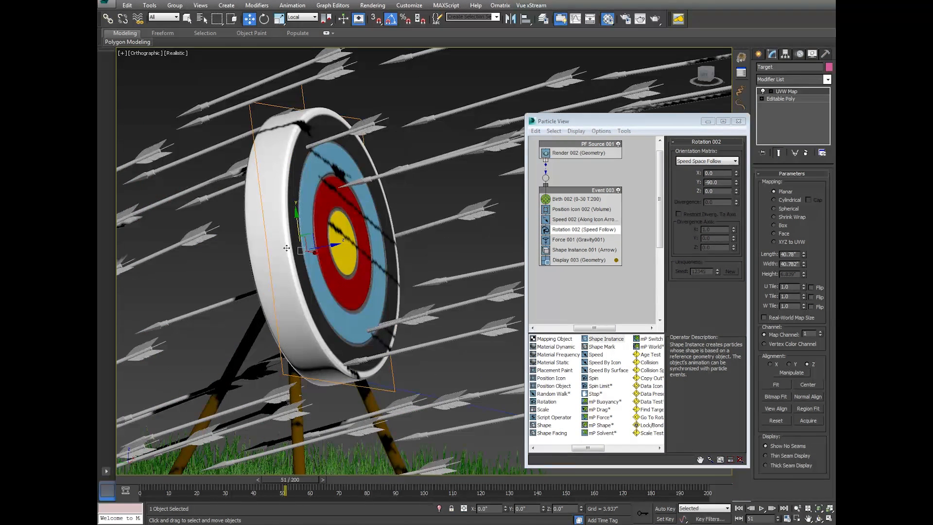
{"action": "key", "text": "F3"}
{"action": "key", "text": "F3"}
{"action": "scroll", "coordinate": [394, 332], "scroll_direction": "down", "scroll_amount": 5}
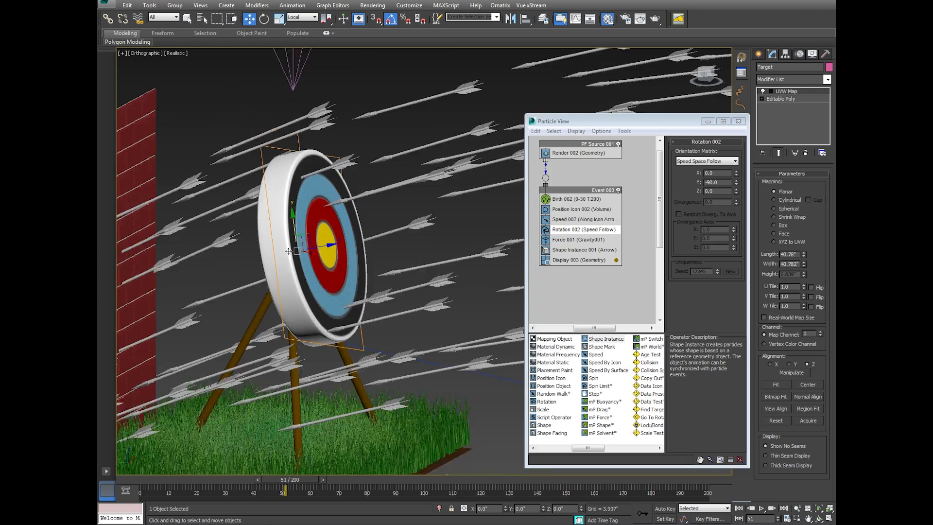
{"action": "left_click", "coordinate": [819, 518]}
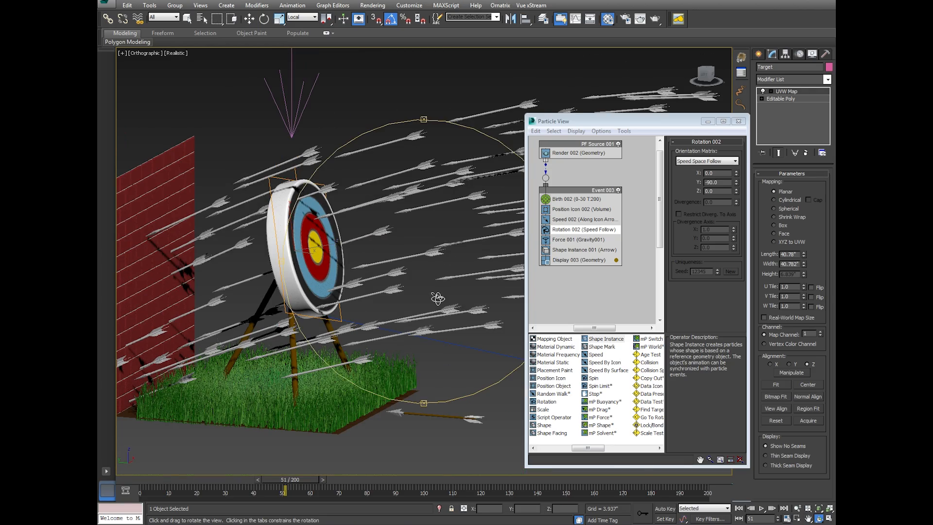
{"action": "left_click_drag", "start_coordinate": [438, 298], "coordinate": [416, 302]}
{"action": "key", "text": "w"}
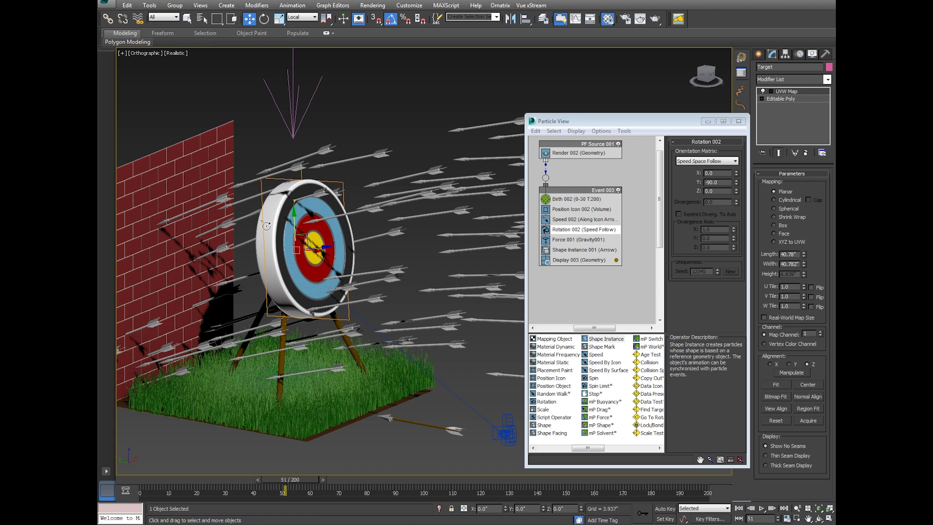
{"action": "key", "text": "ctrl+z"}
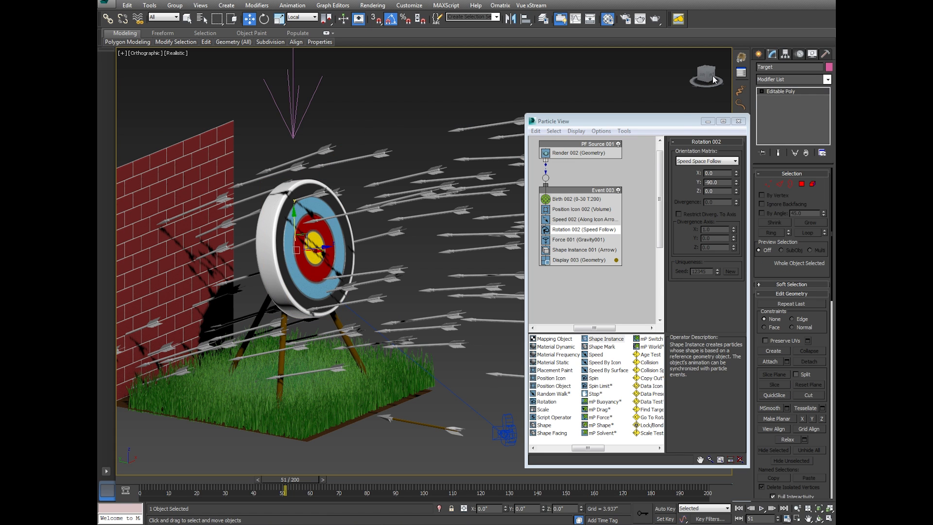
Draw a cylinder with a radius of about 20.14" over the target's face, centred on the bullseye, and set its height to 0"
{"action": "left_click", "coordinate": [758, 55]}
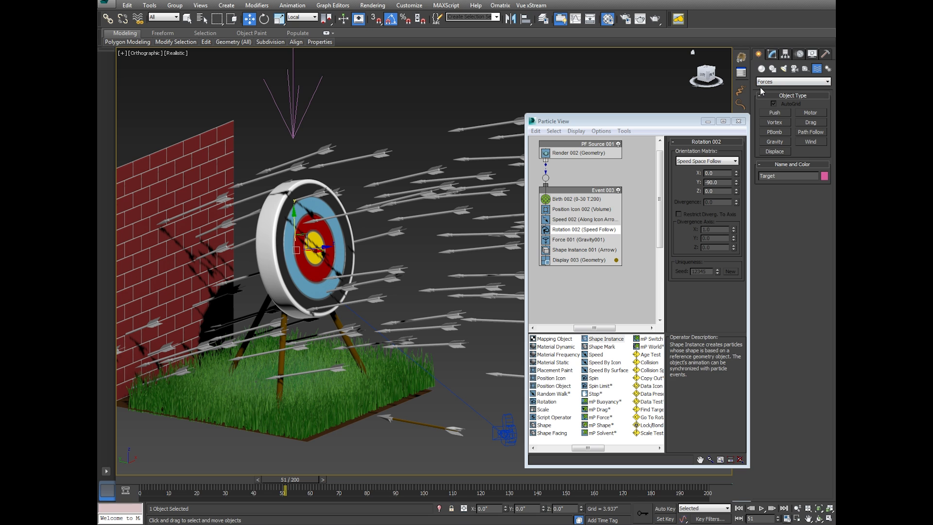
{"action": "left_click", "coordinate": [761, 69]}
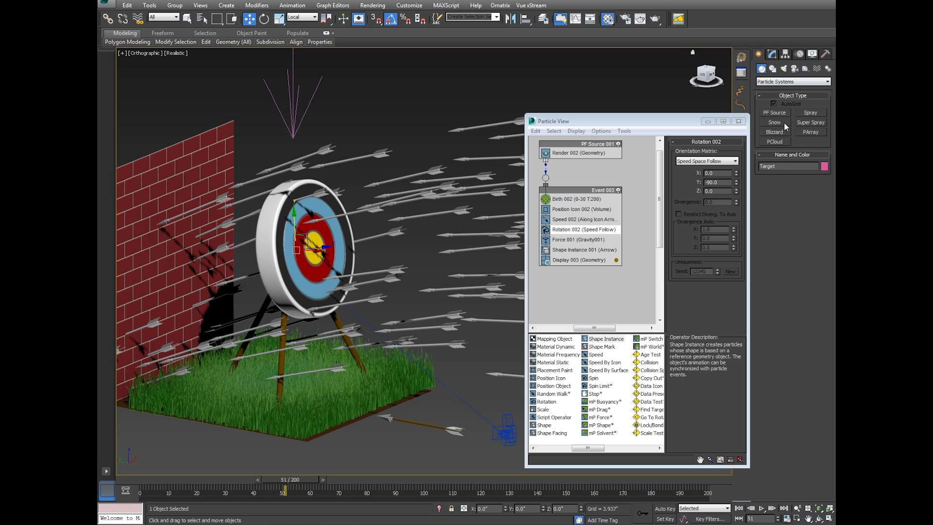
{"action": "left_click", "coordinate": [772, 82]}
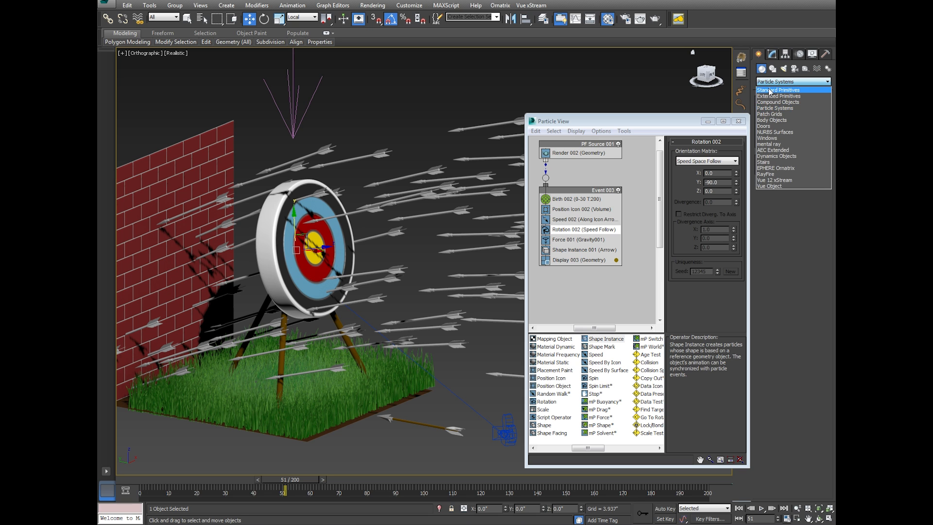
{"action": "left_click", "coordinate": [778, 90]}
{"action": "left_click", "coordinate": [775, 133]}
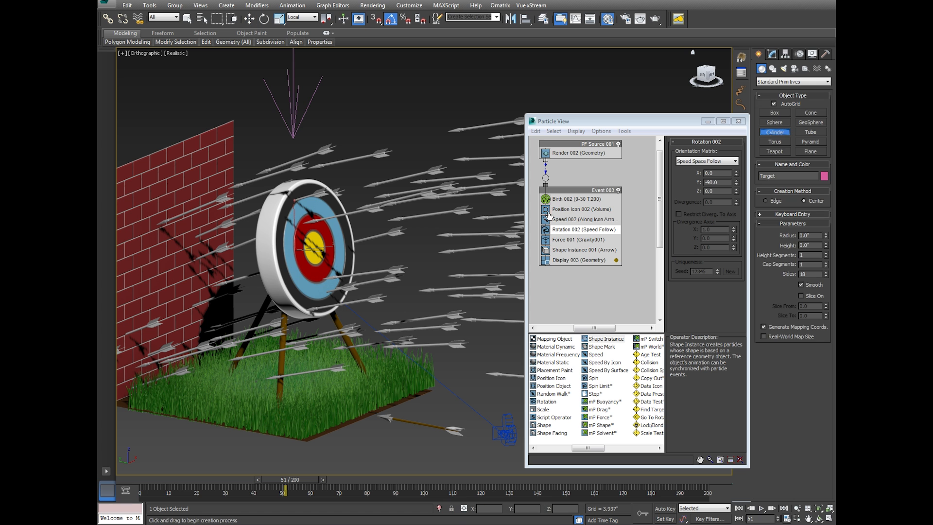
{"action": "scroll", "coordinate": [312, 247], "scroll_direction": "up", "scroll_amount": 2}
{"action": "scroll", "coordinate": [312, 246], "scroll_direction": "up", "scroll_amount": 3}
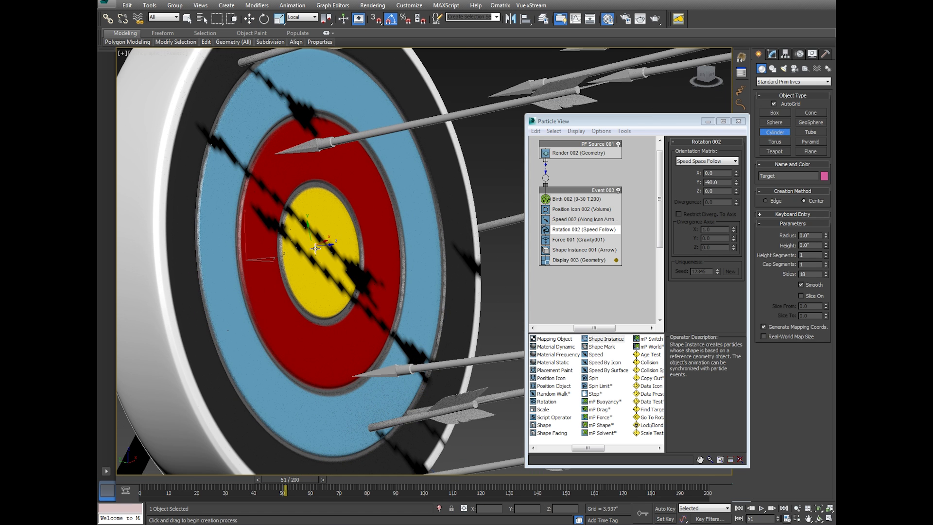
{"action": "left_click_drag", "start_coordinate": [332, 252], "coordinate": [403, 482]}
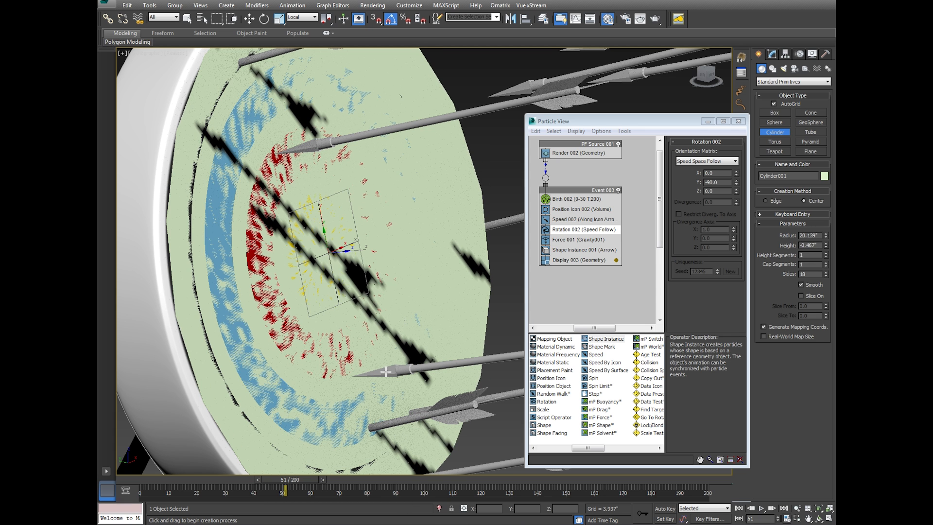
{"action": "left_click", "coordinate": [395, 372]}
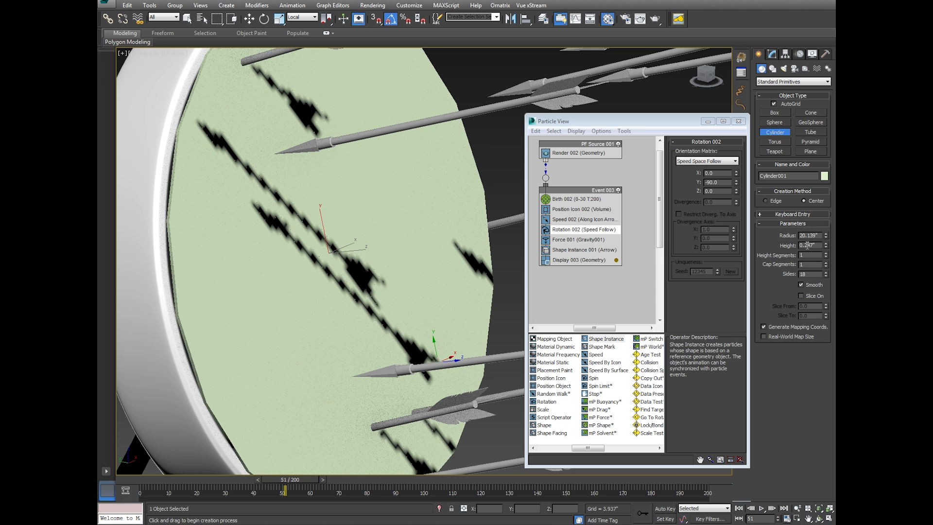
{"action": "double_click", "coordinate": [807, 246]}
{"action": "type", "text": "0"}
{"action": "key", "text": "Return"}
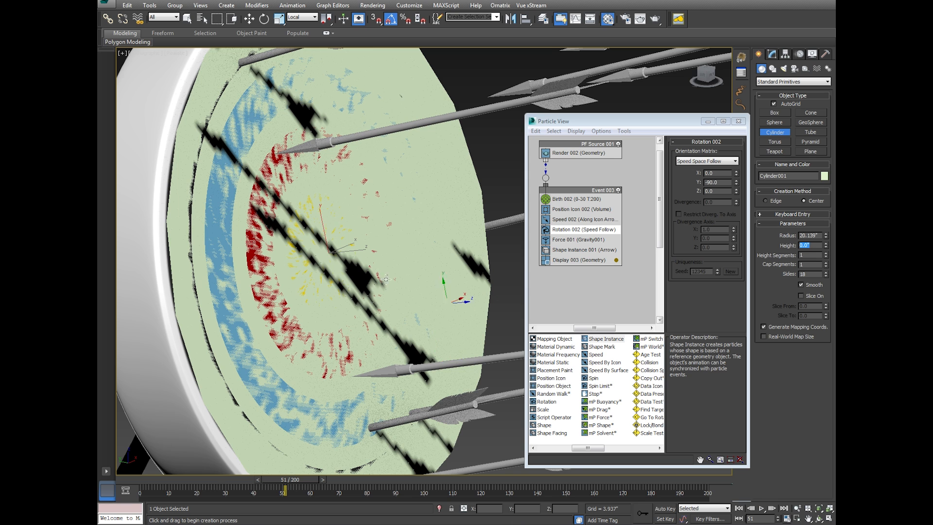
Convert the cylinder to an Editable Poly and delete all its polygons except the front cap
{"action": "scroll", "coordinate": [386, 279], "scroll_direction": "down", "scroll_amount": 6}
{"action": "key", "text": "w"}
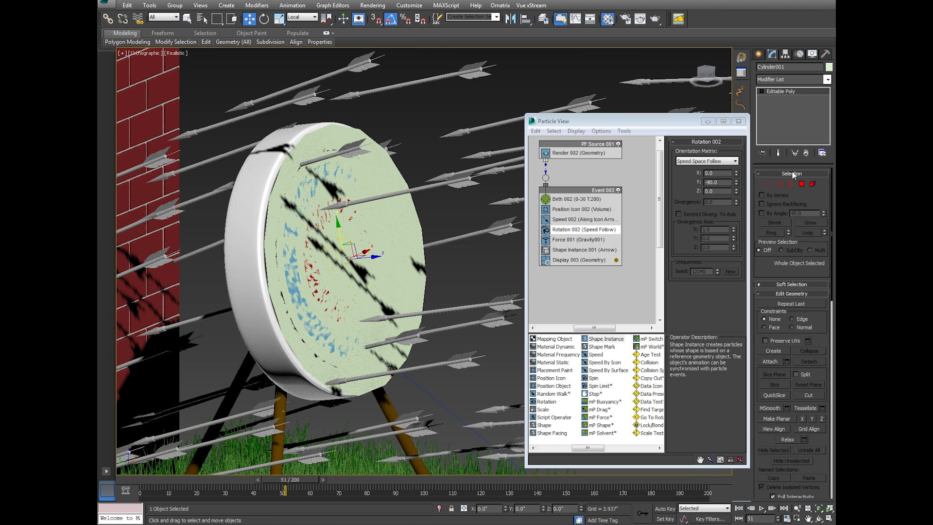
{"action": "left_click", "coordinate": [802, 184]}
{"action": "left_click", "coordinate": [352, 250]}
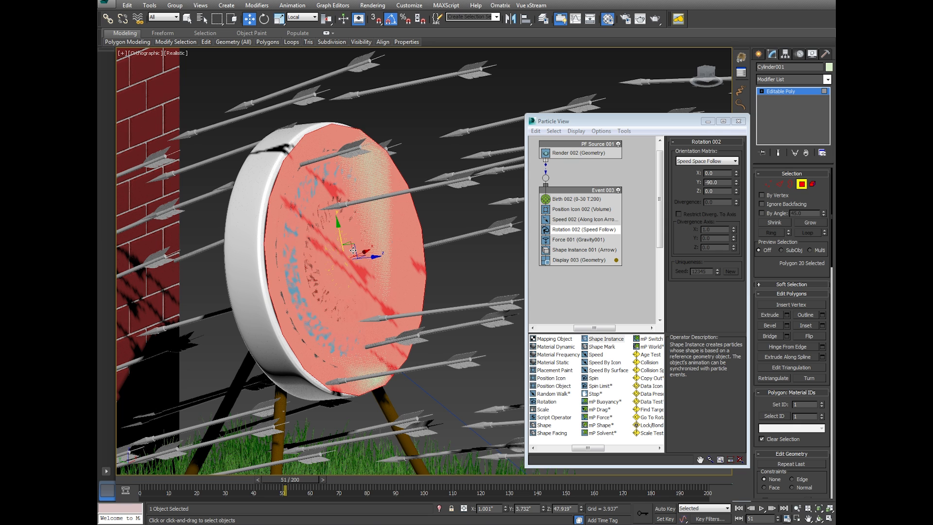
{"action": "key", "text": "ctrl+Page_Up"}
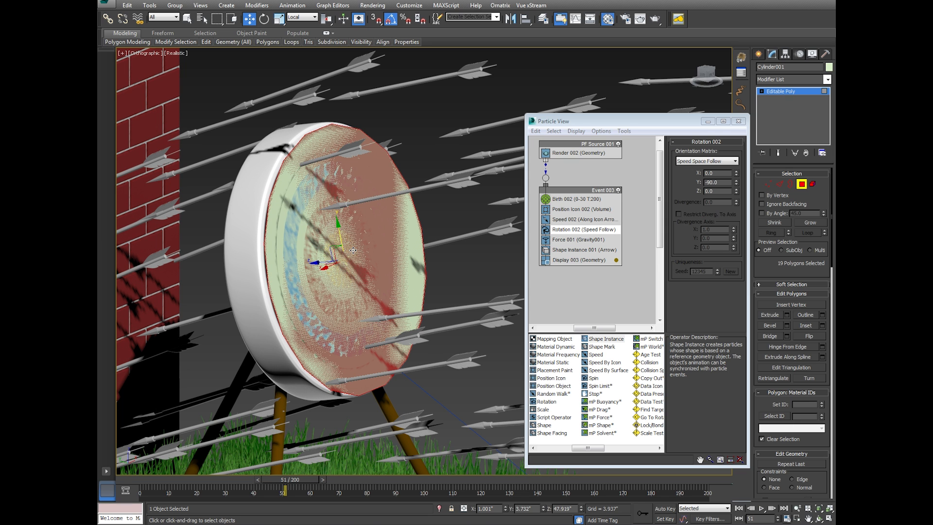
{"action": "key", "text": "ctrl+d"}
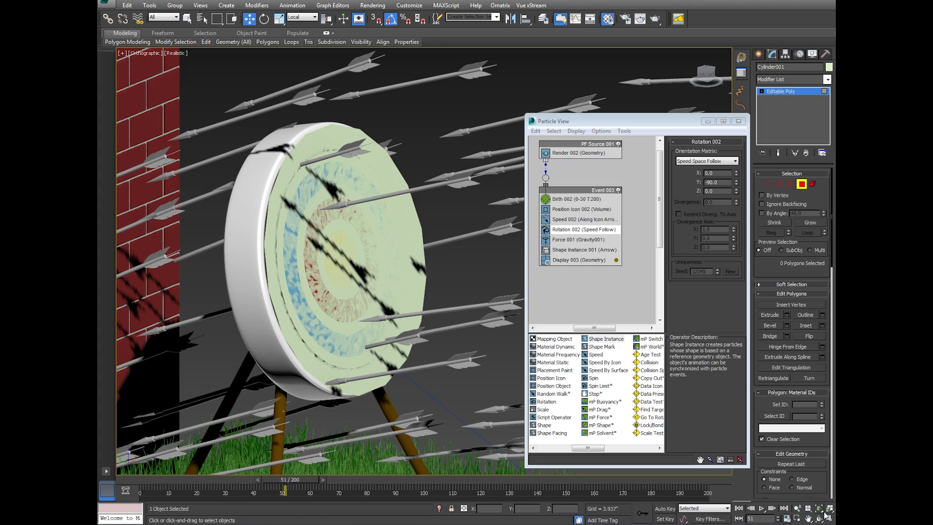
Move the whole disc by about -0.71" in X and 0.633" in Y to centre it on the target's face
{"action": "left_click", "coordinate": [819, 518]}
{"action": "left_click_drag", "start_coordinate": [446, 292], "coordinate": [373, 281]}
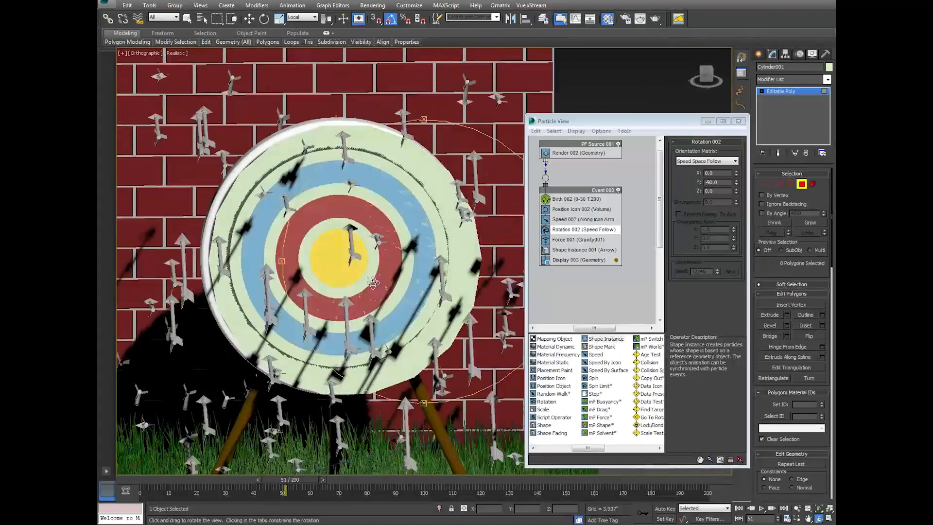
{"action": "scroll", "coordinate": [312, 242], "scroll_direction": "up", "scroll_amount": 2}
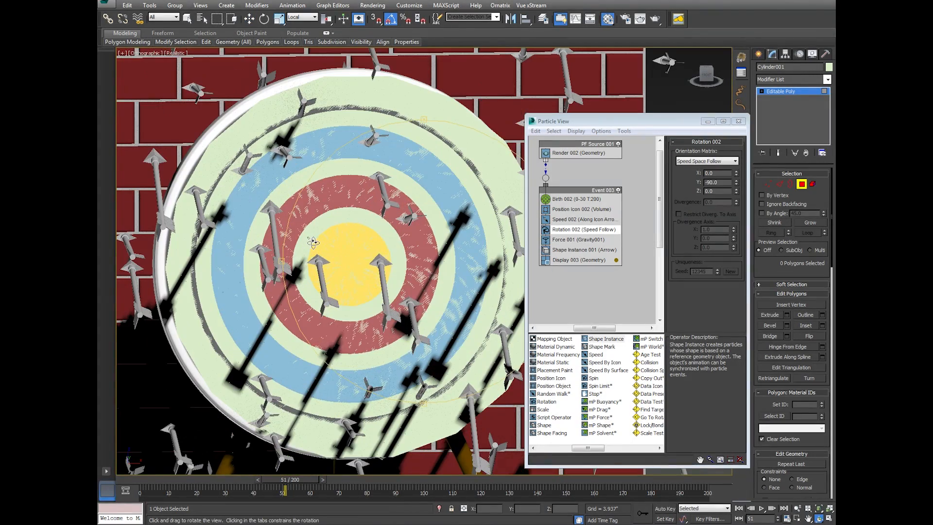
{"action": "left_click_drag", "start_coordinate": [312, 242], "coordinate": [313, 232]}
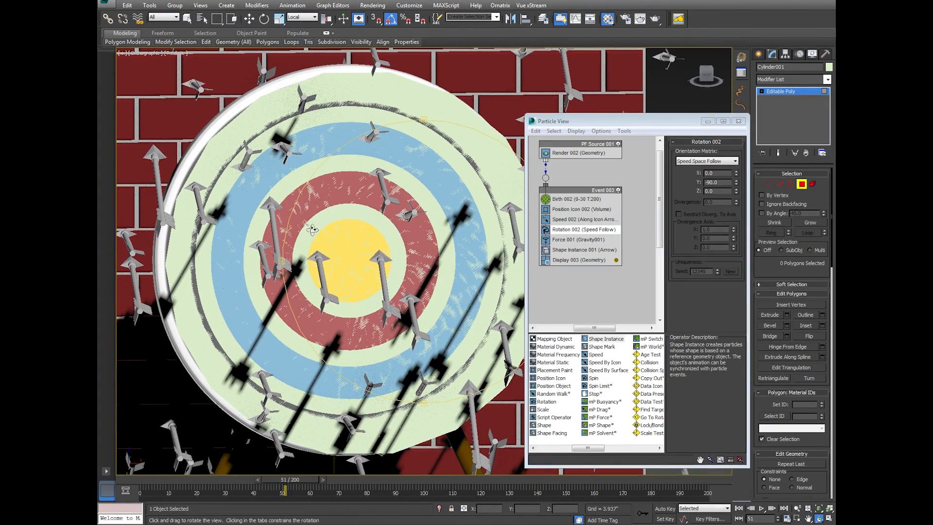
{"action": "left_click", "coordinate": [249, 18]}
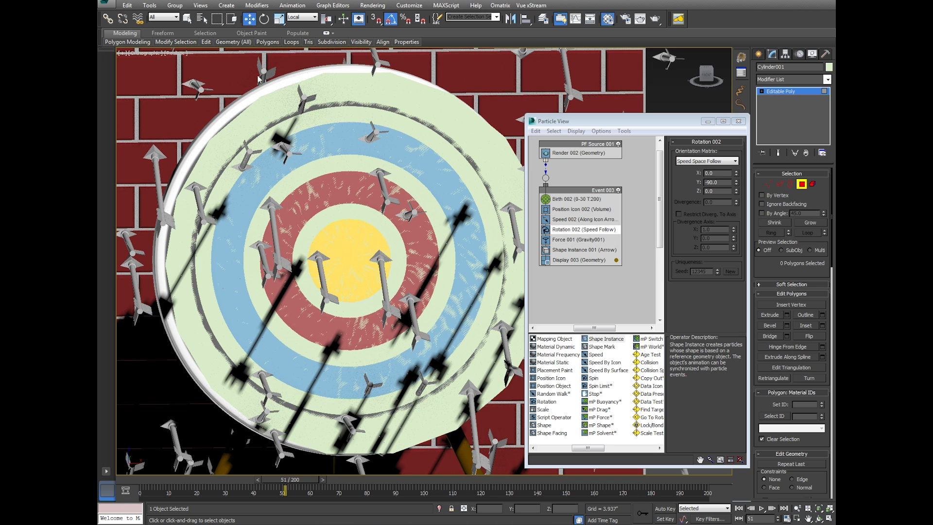
{"action": "left_click", "coordinate": [801, 184]}
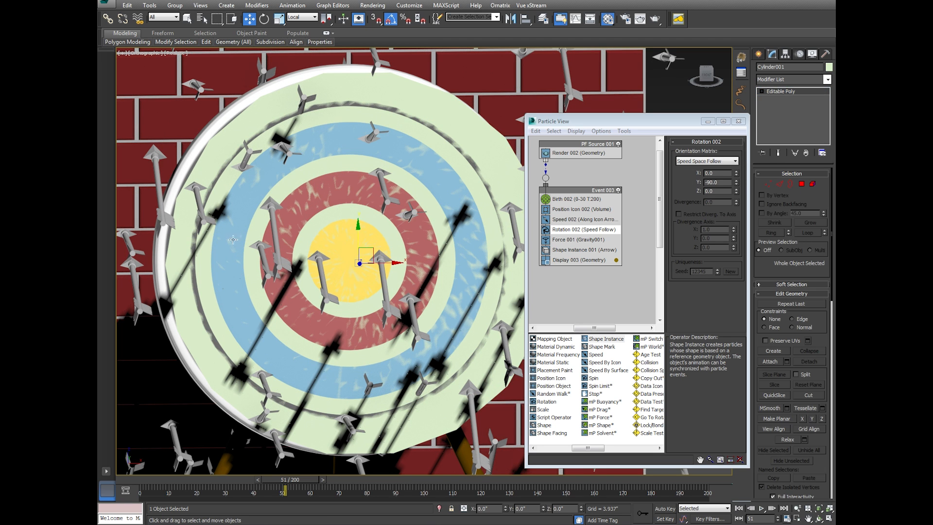
{"action": "left_click_drag", "start_coordinate": [370, 254], "coordinate": [366, 248]}
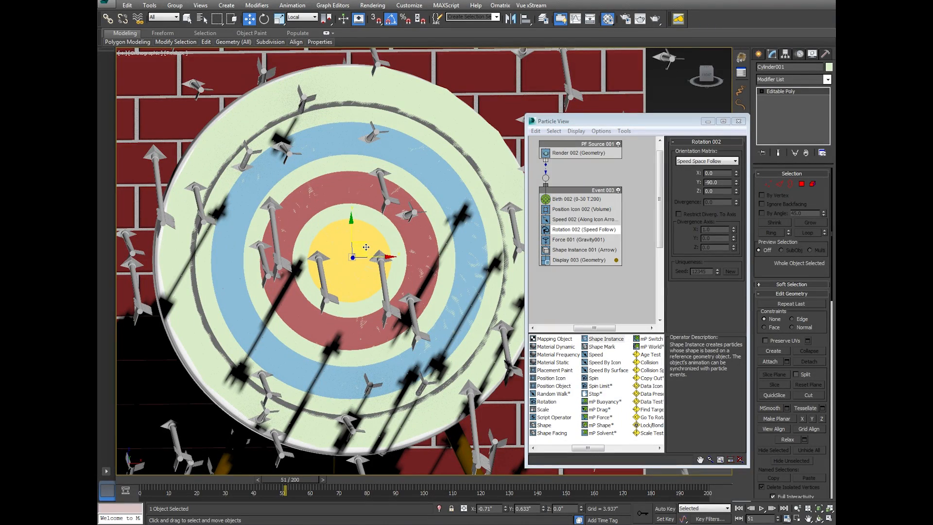
Move the disc about 0.25" outward from the target's face along its local Z axis and name it TargetDeflector
{"action": "left_click", "coordinate": [819, 519]}
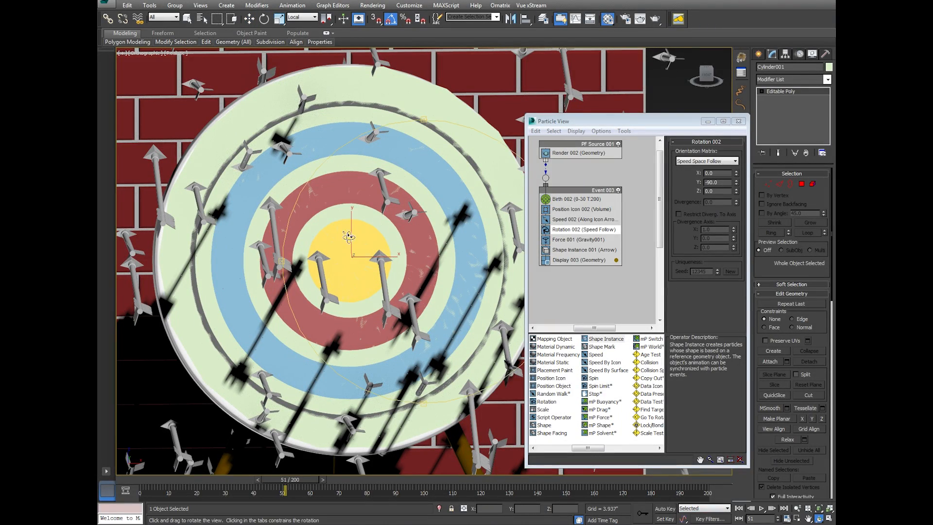
{"action": "left_click_drag", "start_coordinate": [351, 237], "coordinate": [421, 229]}
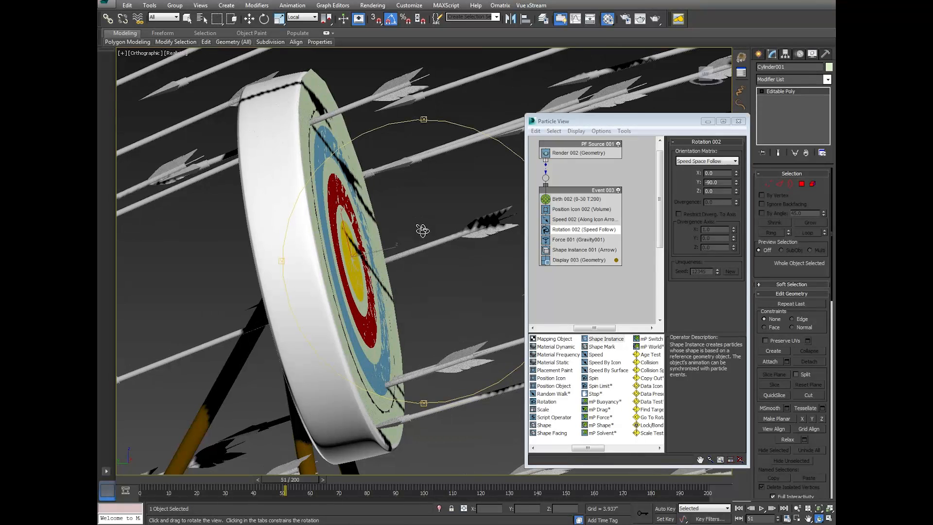
{"action": "left_click", "coordinate": [249, 21]}
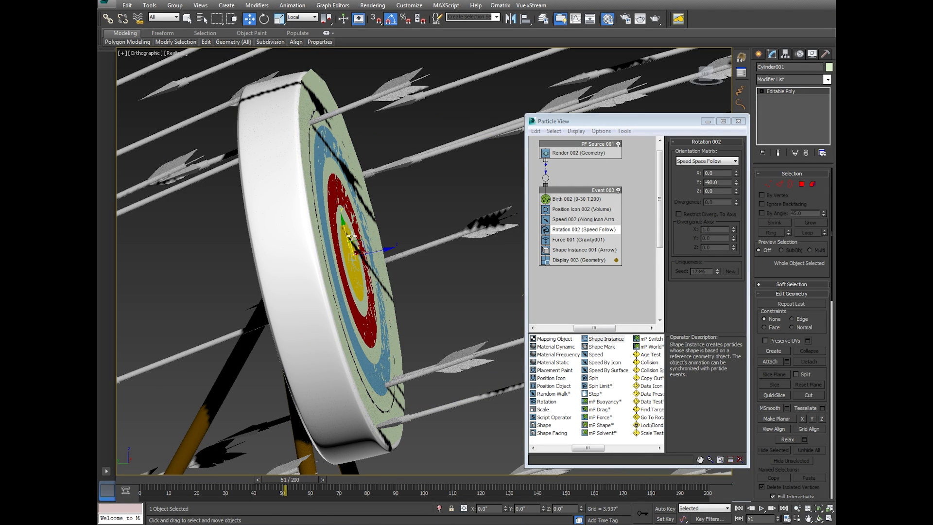
{"action": "left_click_drag", "start_coordinate": [344, 233], "coordinate": [346, 233]}
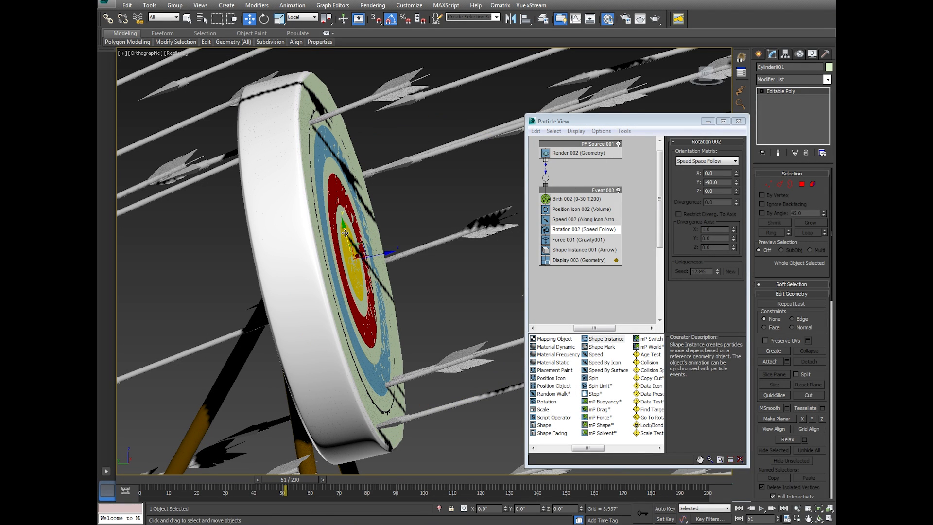
{"action": "left_click", "coordinate": [819, 518]}
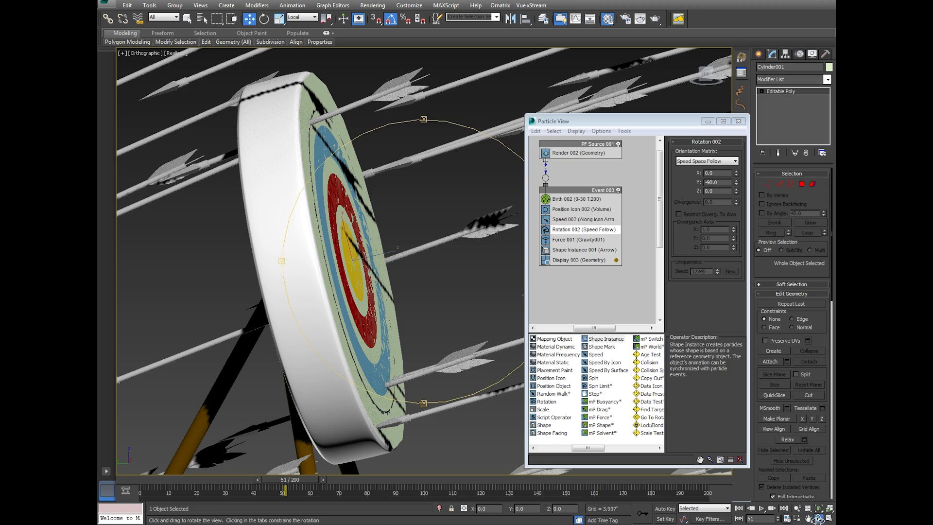
{"action": "left_click_drag", "start_coordinate": [410, 251], "coordinate": [377, 217]}
{"action": "scroll", "coordinate": [310, 117], "scroll_direction": "up", "scroll_amount": 3}
{"action": "scroll", "coordinate": [365, 218], "scroll_direction": "down", "scroll_amount": 3}
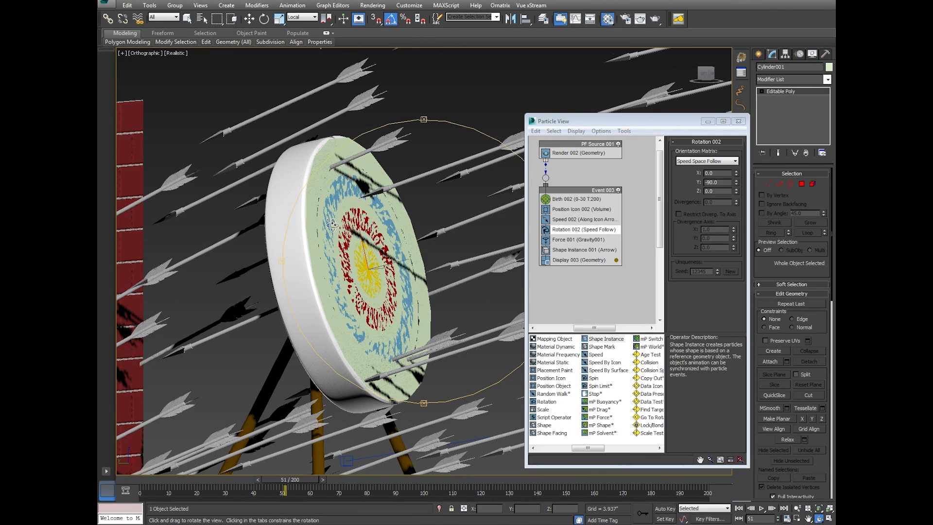
{"action": "left_click", "coordinate": [249, 18]}
{"action": "left_click_drag", "start_coordinate": [380, 266], "coordinate": [396, 263]}
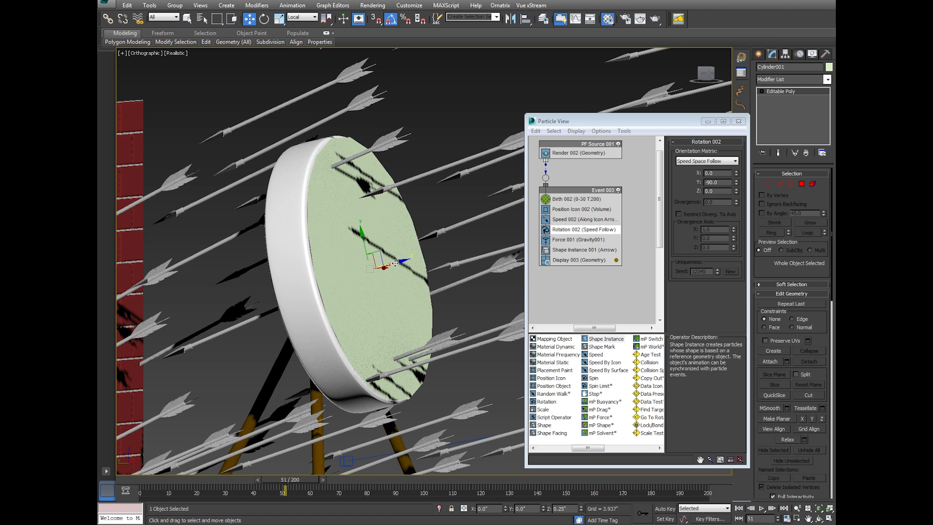
{"action": "left_click", "coordinate": [790, 68]}
{"action": "type", "text": "TargetDeflector"}
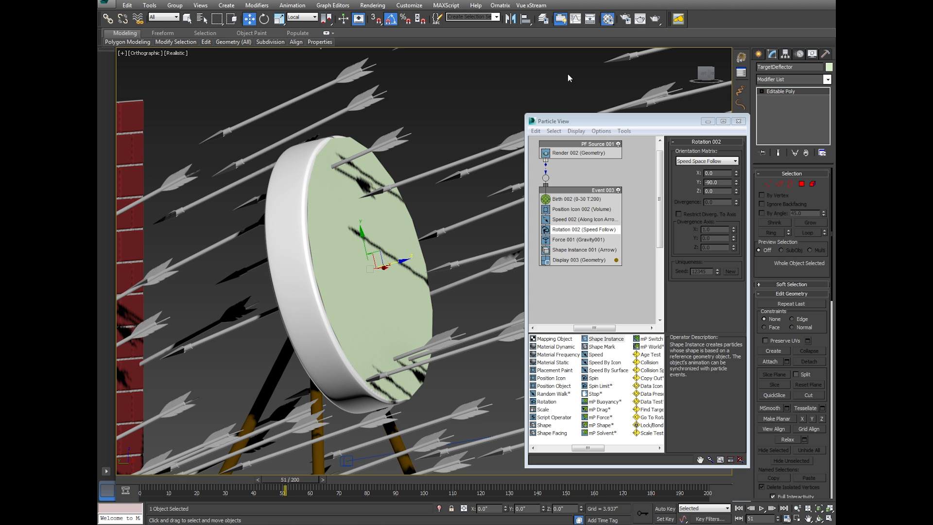
Create a UOmniFlect deflector space warp with an icon size of about 55.64" in front of the grass beside the target
{"action": "middle_click_drag", "start_coordinate": [384, 219], "coordinate": [422, 187], "text": "alt"}
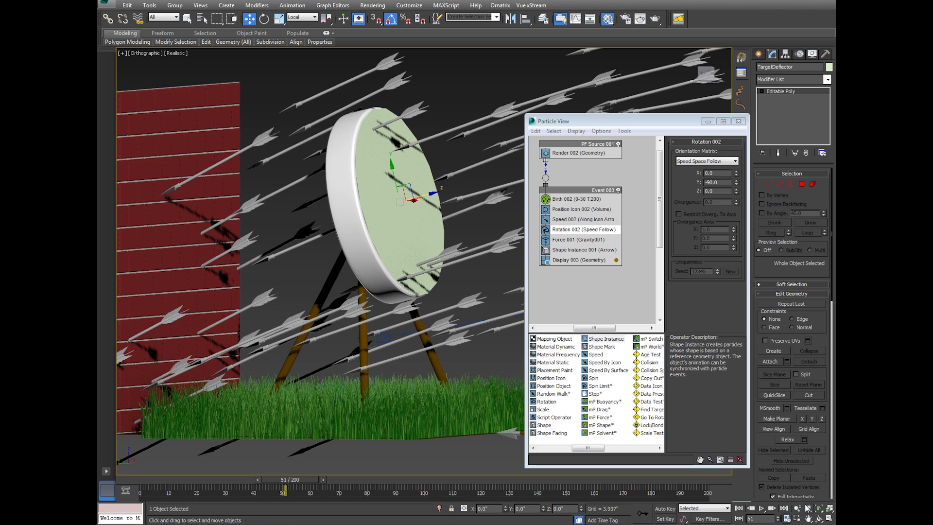
{"action": "left_click", "coordinate": [818, 518]}
{"action": "left_click_drag", "start_coordinate": [404, 234], "coordinate": [386, 235]}
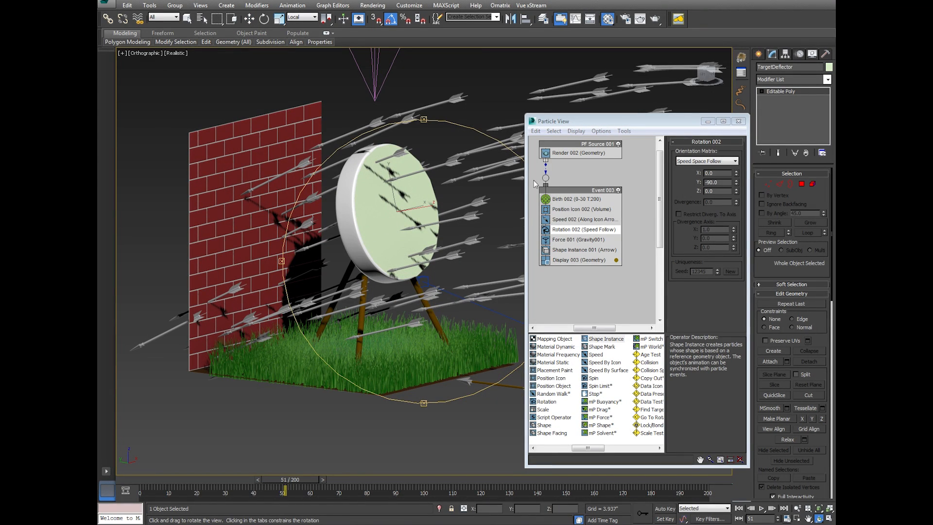
{"action": "left_click_drag", "start_coordinate": [570, 122], "coordinate": [622, 159]}
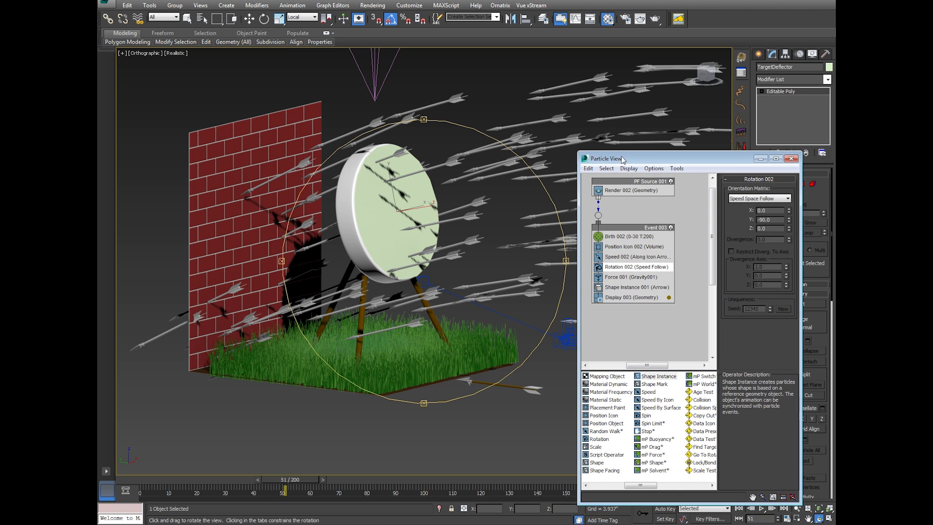
{"action": "left_click_drag", "start_coordinate": [478, 247], "coordinate": [435, 230]}
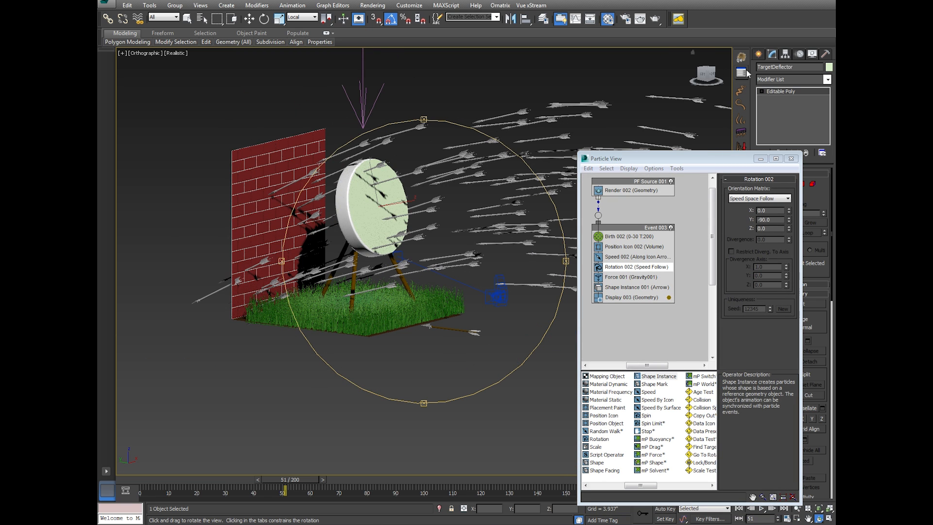
{"action": "left_click", "coordinate": [758, 55]}
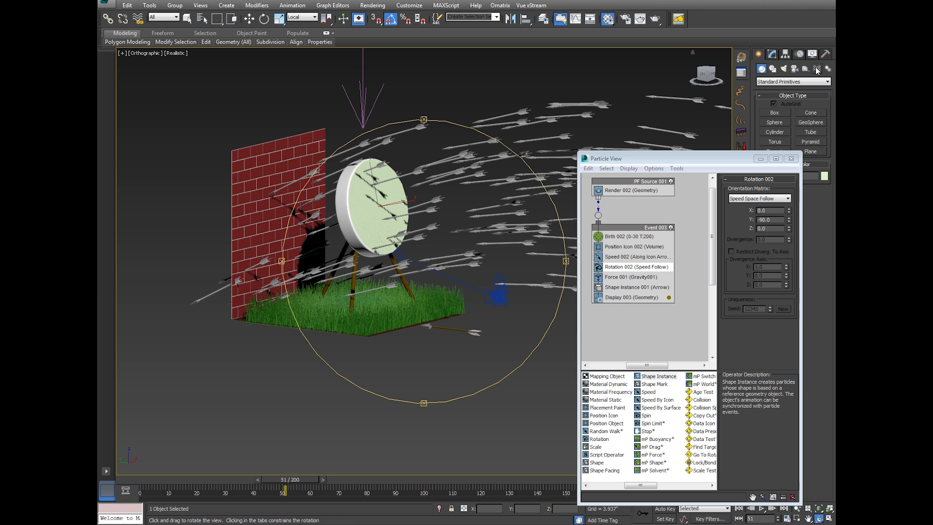
{"action": "left_click_drag", "start_coordinate": [737, 167], "coordinate": [740, 232]}
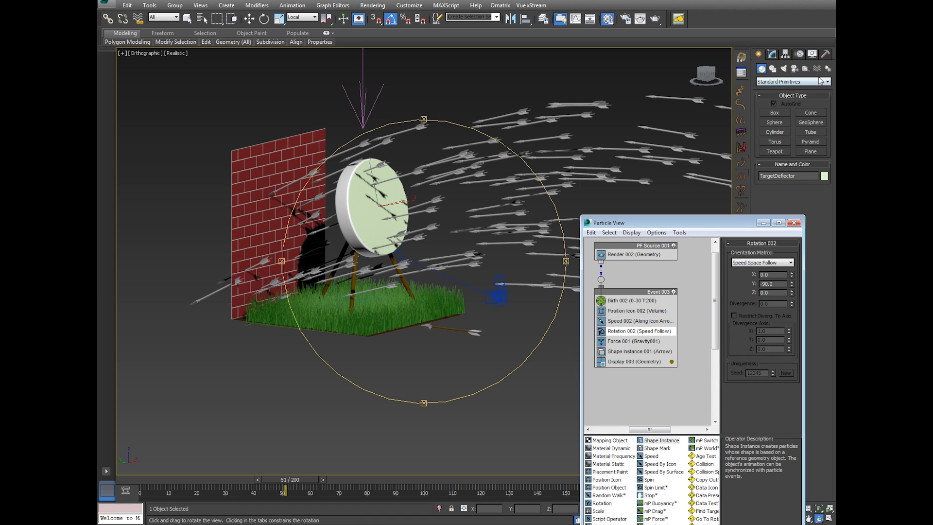
{"action": "left_click", "coordinate": [816, 68]}
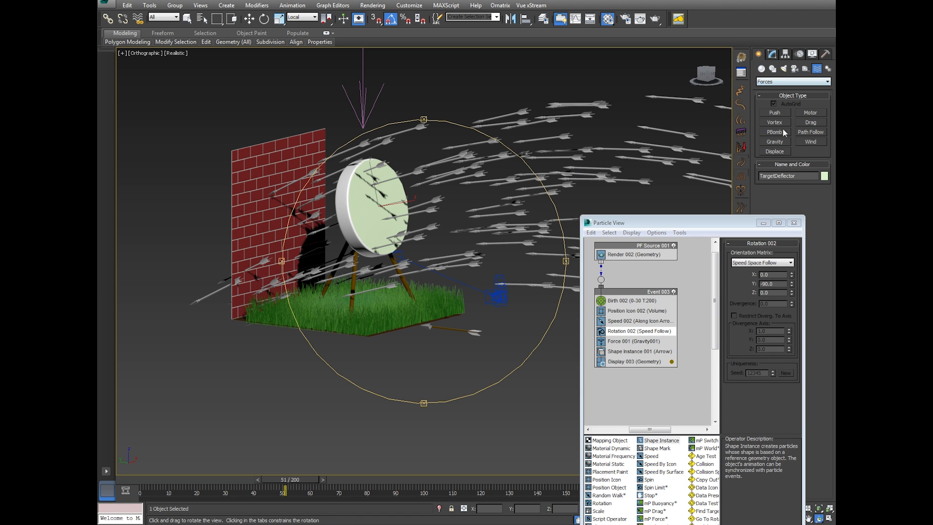
{"action": "left_click", "coordinate": [792, 81]}
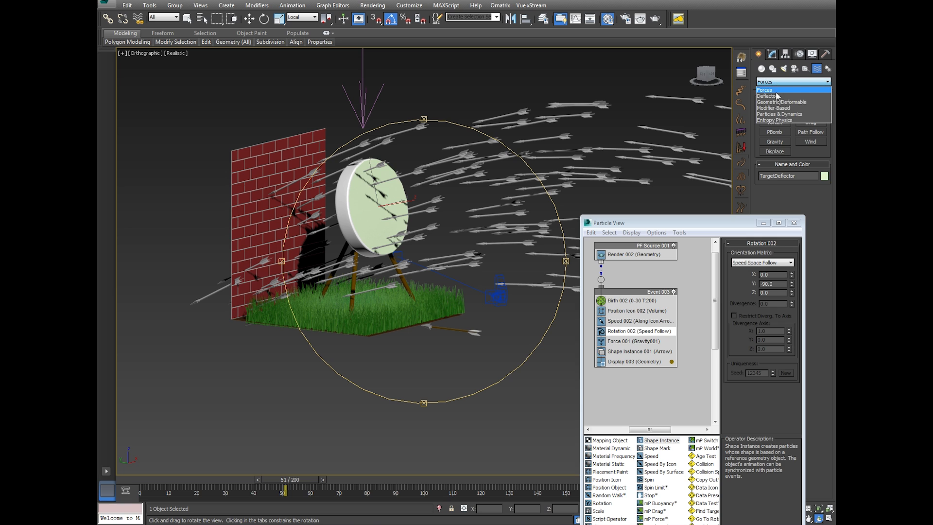
{"action": "left_click", "coordinate": [778, 96]}
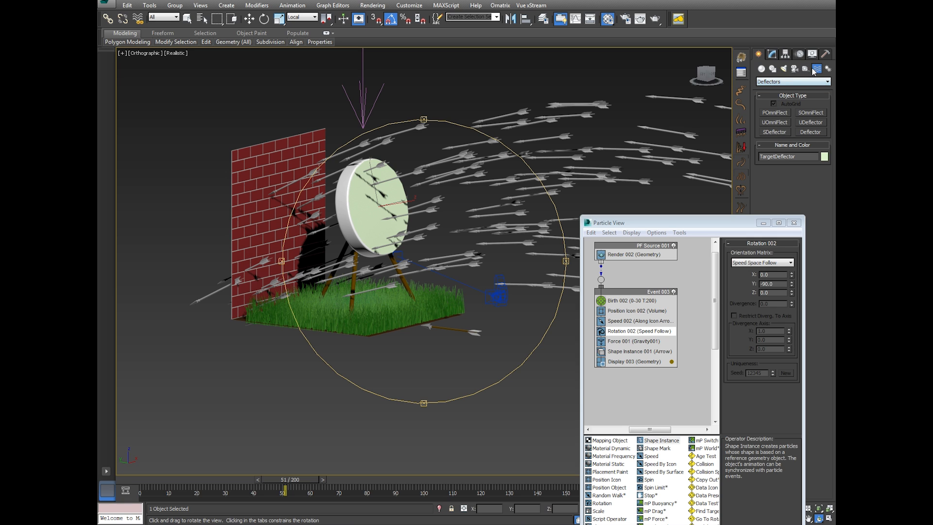
{"action": "left_click", "coordinate": [775, 123]}
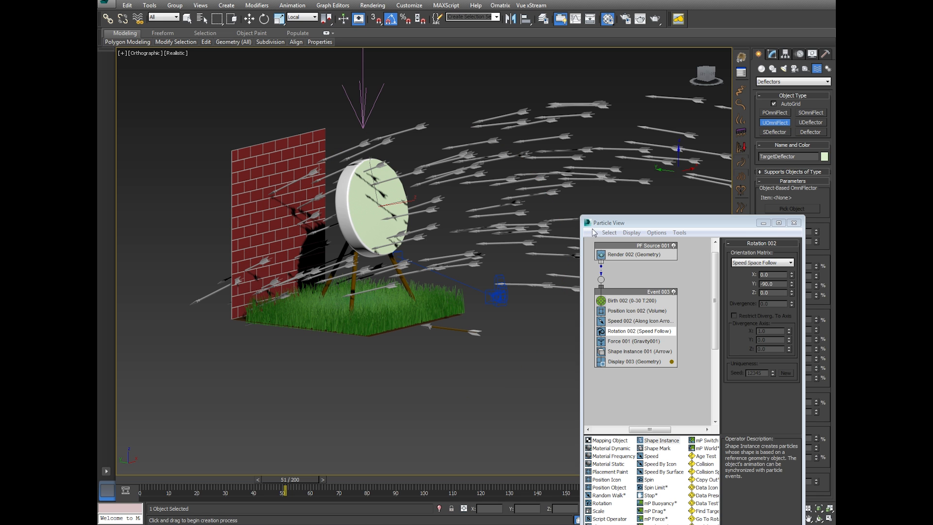
{"action": "left_click_drag", "start_coordinate": [266, 350], "coordinate": [287, 384]}
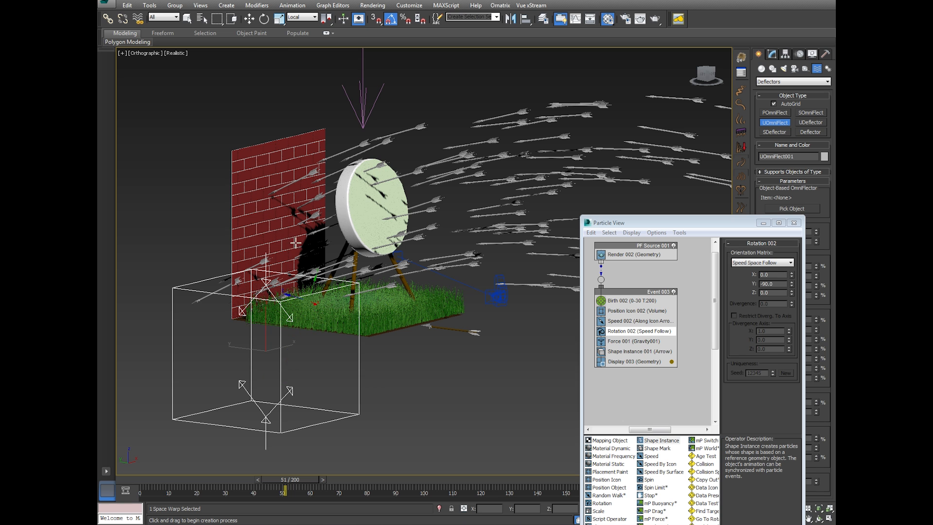
{"action": "left_click", "coordinate": [249, 19]}
Assign the TargetDeflector disc as the UOmniFlect's deflecting object and keep the Particle View window clear of its parameters
{"action": "scroll", "coordinate": [315, 284], "scroll_direction": "up", "scroll_amount": 3}
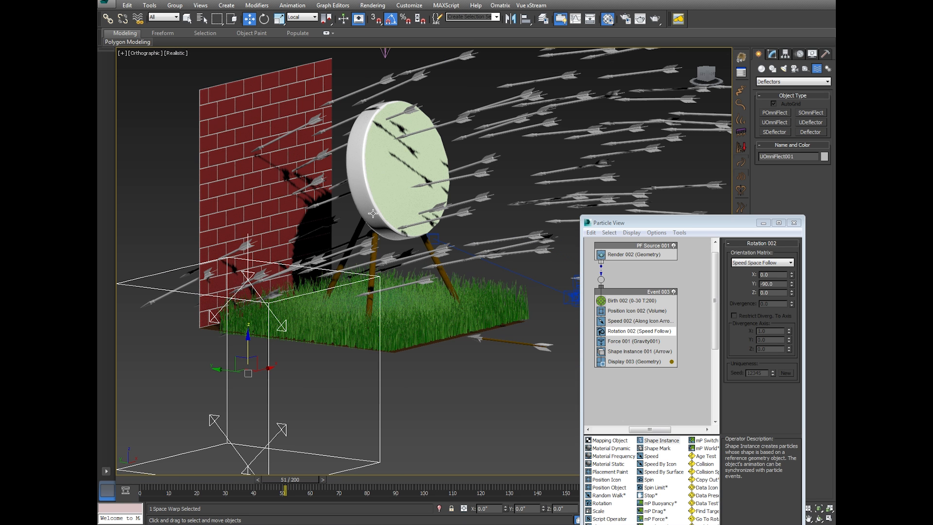
{"action": "middle_click_drag", "start_coordinate": [372, 213], "coordinate": [405, 186]}
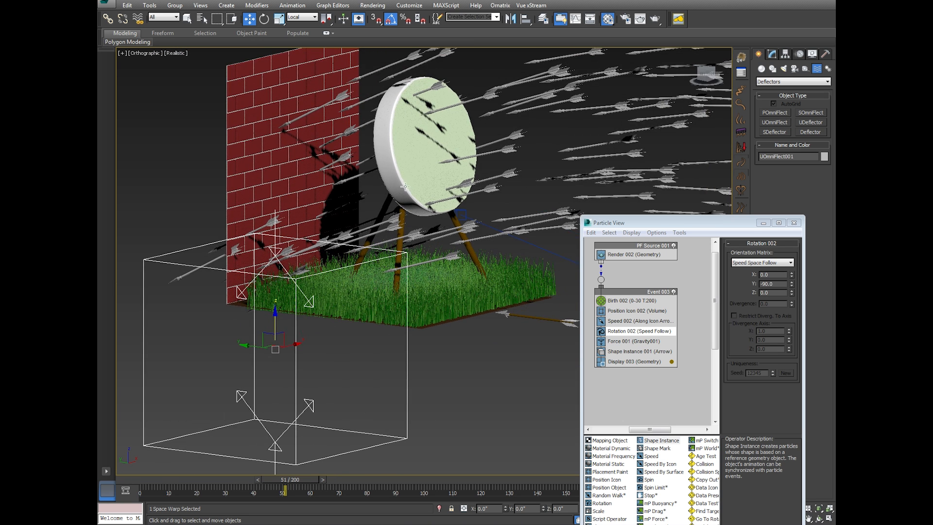
{"action": "left_click", "coordinate": [772, 54]}
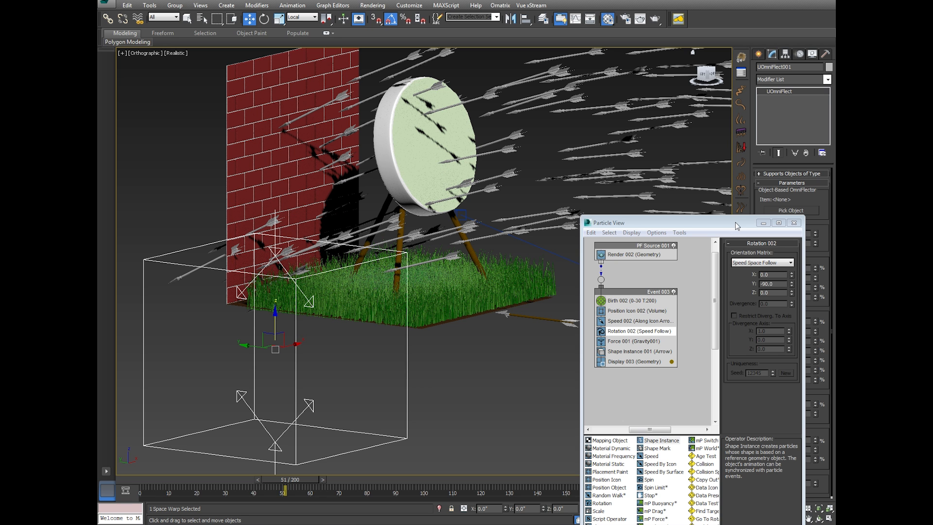
{"action": "left_click_drag", "start_coordinate": [737, 226], "coordinate": [662, 451]}
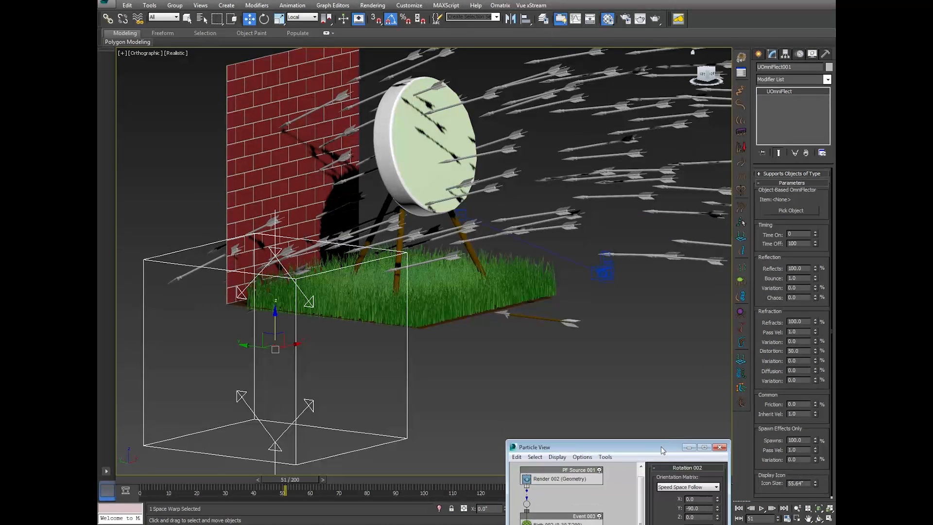
{"action": "left_click", "coordinate": [785, 210]}
{"action": "left_click", "coordinate": [416, 180]}
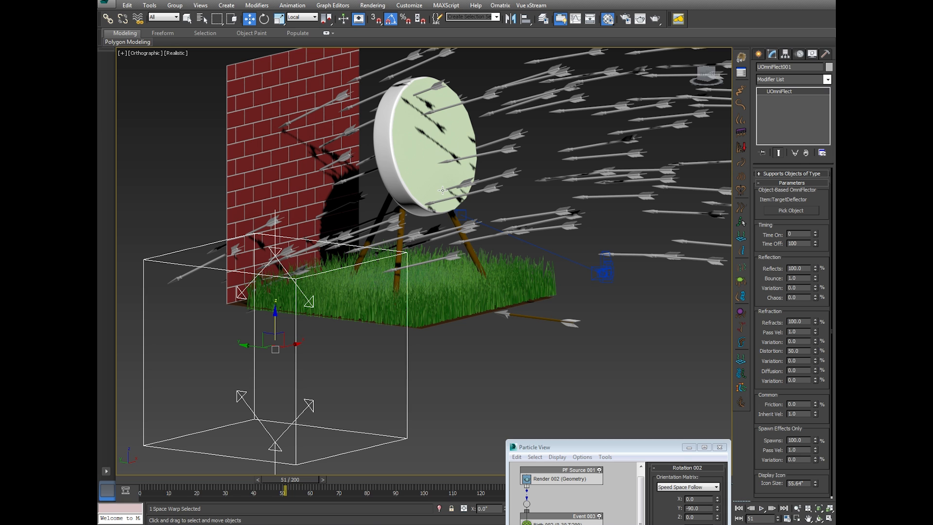
{"action": "left_click_drag", "start_coordinate": [576, 452], "coordinate": [538, 427]}
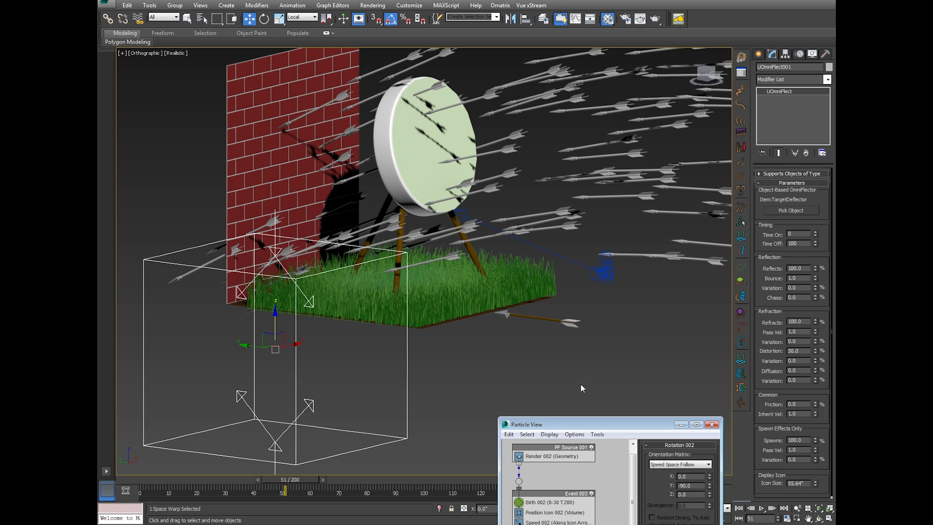
Set the UOmniFlect's Time Off to 200 and add a Collision test above the Display operator in the arrow event
{"action": "double_click", "coordinate": [799, 244]}
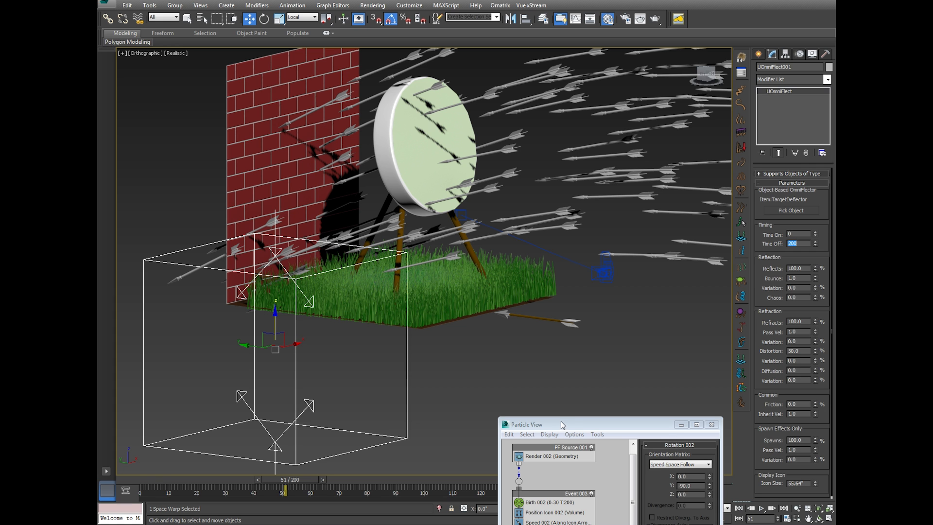
{"action": "left_click_drag", "start_coordinate": [559, 425], "coordinate": [630, 77]}
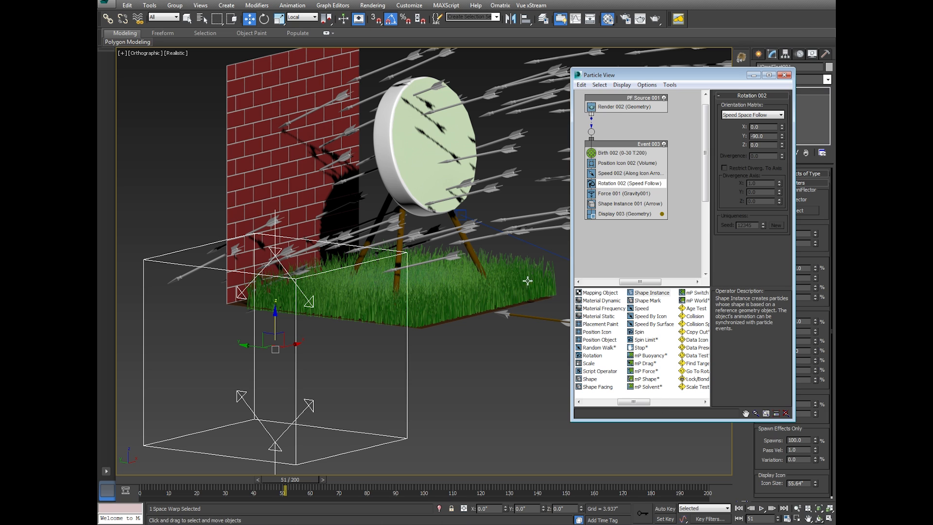
{"action": "middle_click_drag", "start_coordinate": [613, 235], "coordinate": [638, 237]}
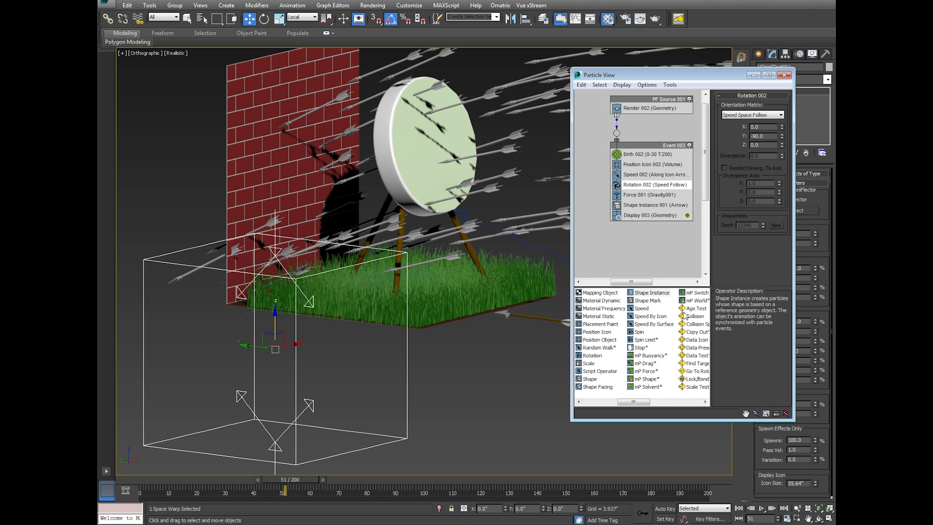
{"action": "left_click_drag", "start_coordinate": [698, 320], "coordinate": [643, 207]}
{"action": "left_click_drag", "start_coordinate": [644, 215], "coordinate": [644, 217]}
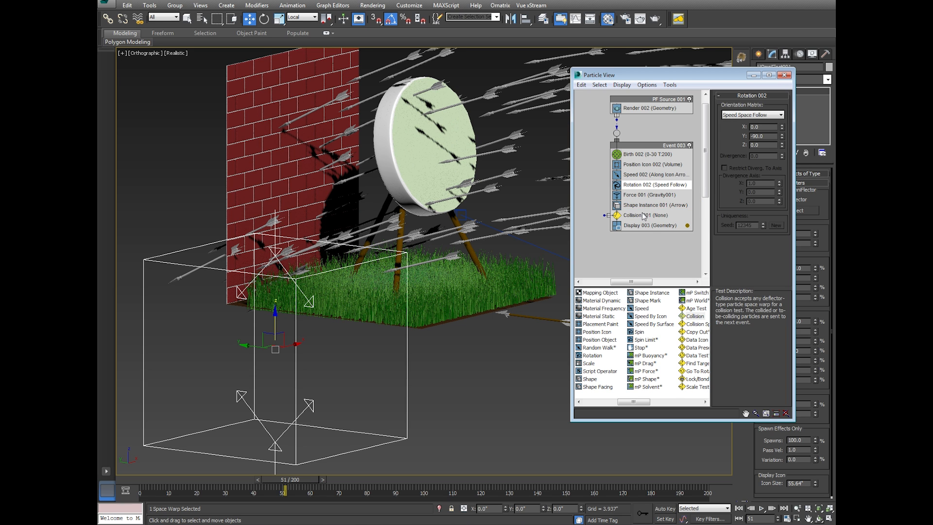
Set the Collision test's speed to Stop, add UOmniFlect001 as its deflector, and scrub the animation to check the impacts
{"action": "middle_click_drag", "start_coordinate": [622, 218], "coordinate": [643, 200]}
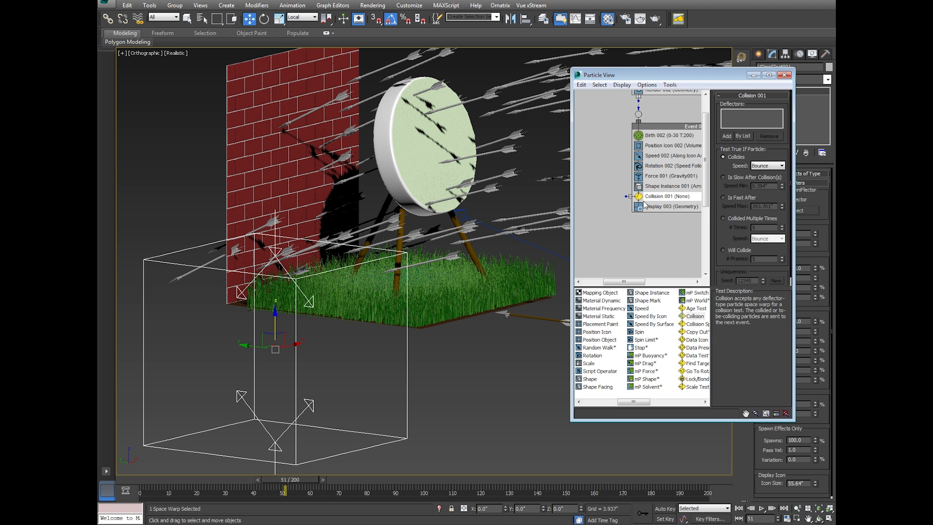
{"action": "left_click", "coordinate": [778, 167]}
{"action": "left_click", "coordinate": [767, 187]}
{"action": "left_click", "coordinate": [727, 136]}
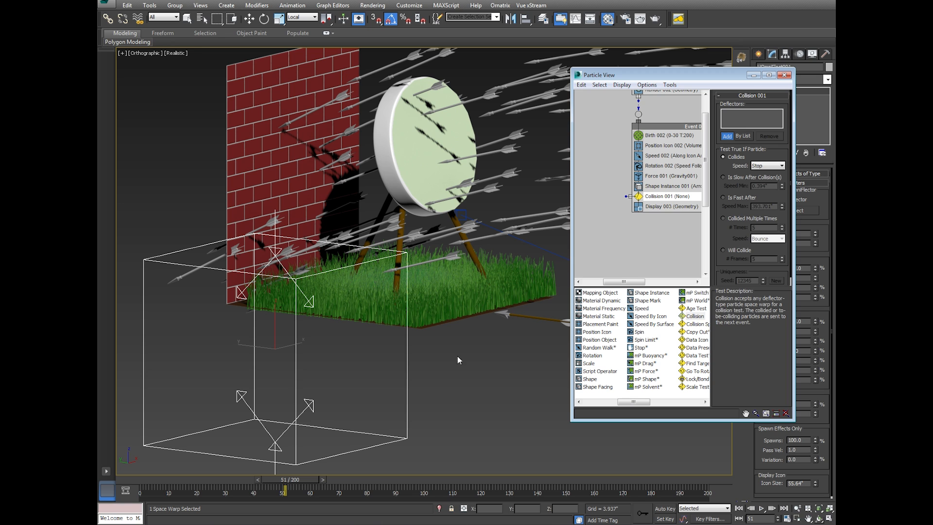
{"action": "left_click", "coordinate": [297, 404]}
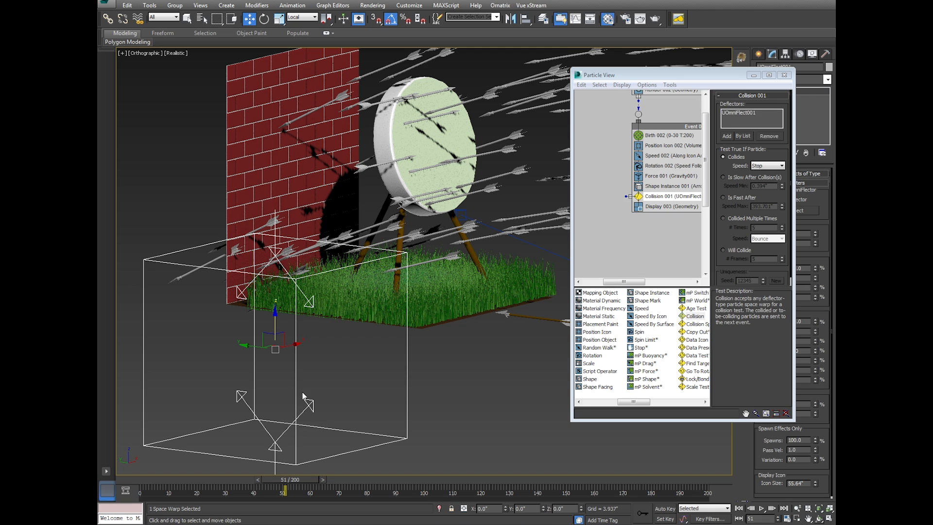
{"action": "left_click_drag", "start_coordinate": [151, 481], "coordinate": [267, 452]}
{"action": "key", "text": "w"}
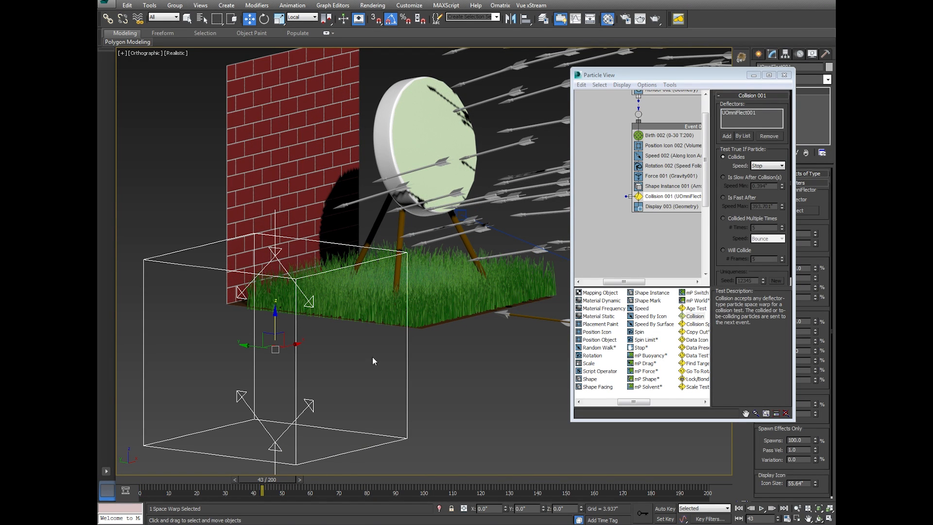
Create a new event from a Shape Instance operator and wire the Collision test's output to it
{"action": "middle_click_drag", "start_coordinate": [602, 238], "coordinate": [630, 219]}
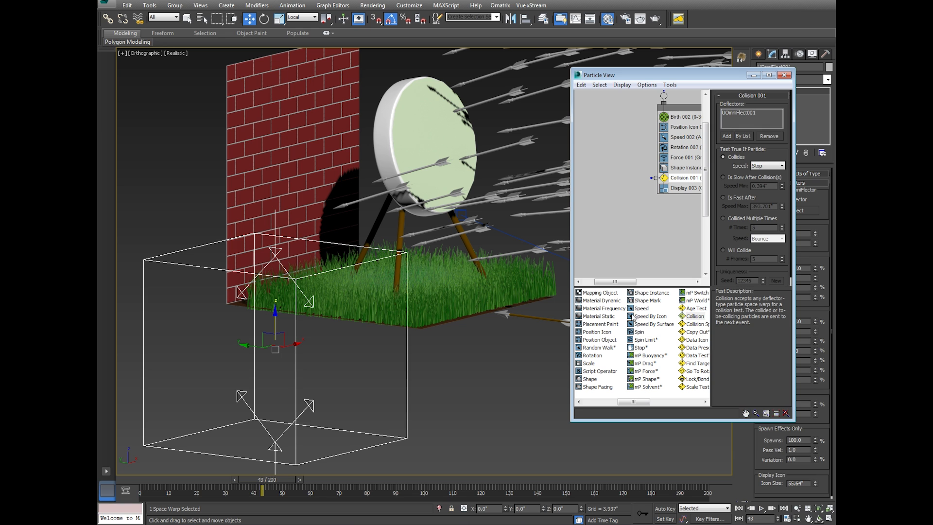
{"action": "mouse_move", "coordinate": [627, 403]}
{"action": "left_mouse_down"}
{"action": "mouse_move", "coordinate": [619, 409]}
{"action": "mouse_move", "coordinate": [630, 410]}
{"action": "left_mouse_up"}
{"action": "left_click_drag", "start_coordinate": [646, 293], "coordinate": [606, 210]}
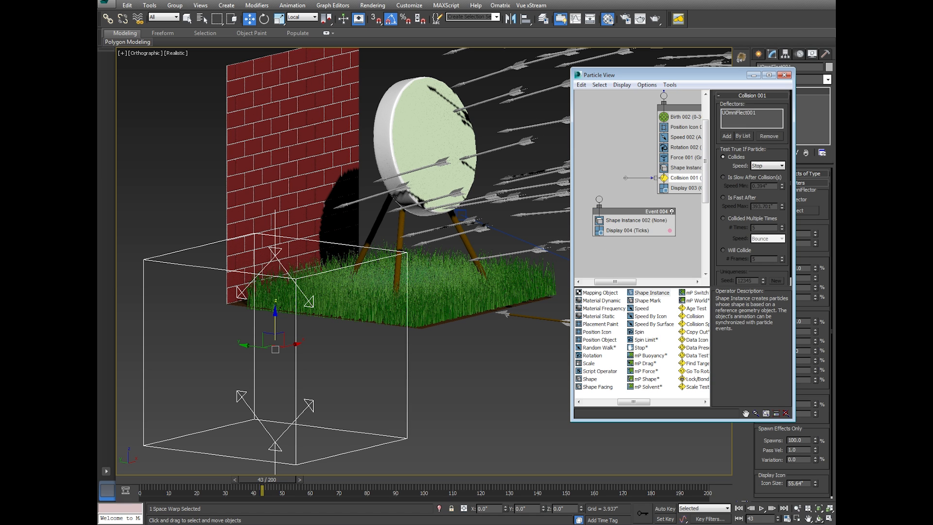
{"action": "left_click_drag", "start_coordinate": [625, 178], "coordinate": [600, 200]}
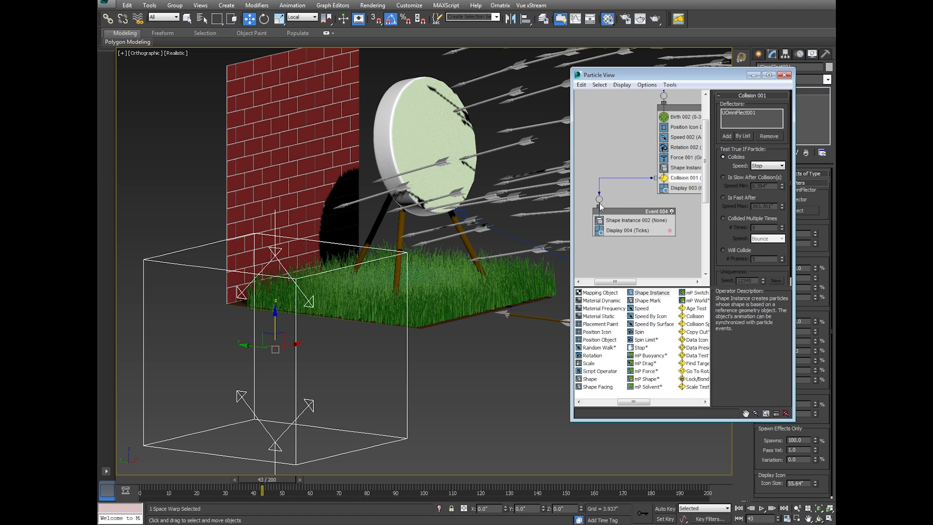
Assign the Arrow object as the particle geometry of the new event's Shape Instance
{"action": "left_click", "coordinate": [622, 221]}
{"action": "left_click", "coordinate": [747, 116]}
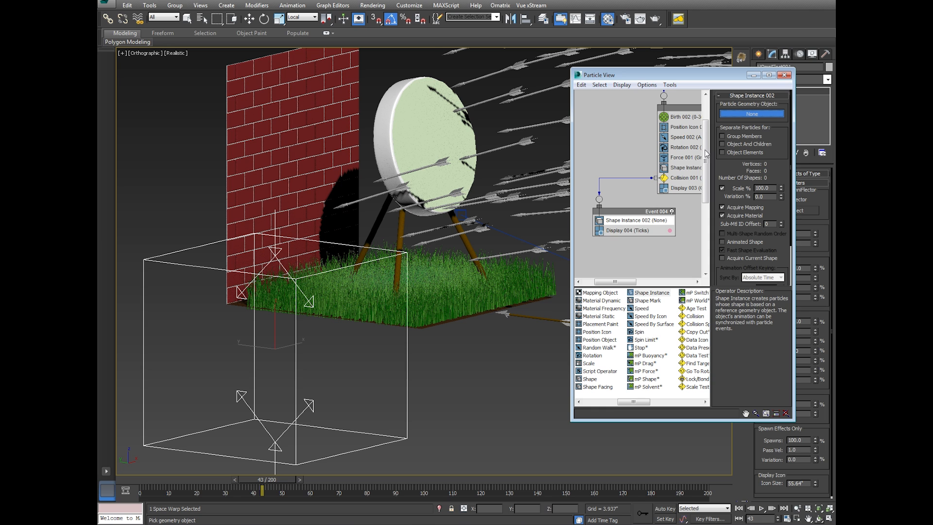
{"action": "left_click", "coordinate": [539, 318]}
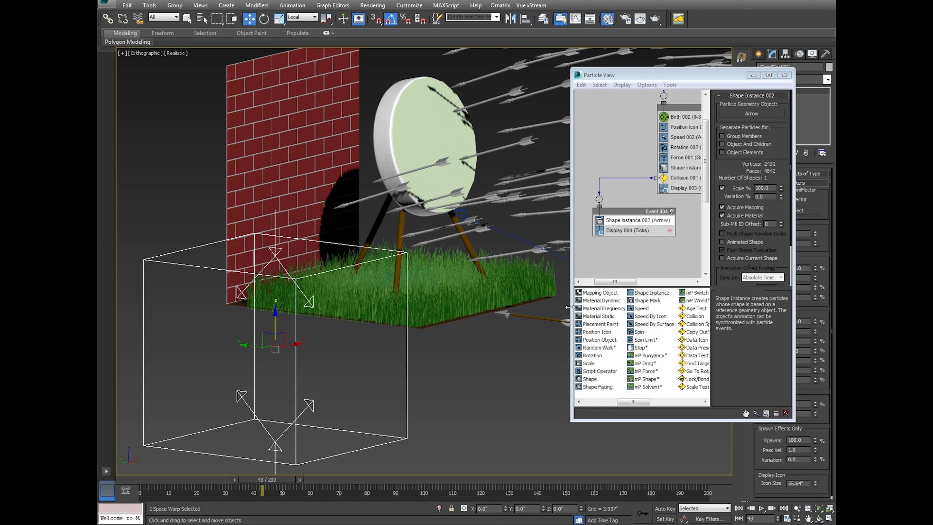
Enable Animated Shape on the new event's Shape Instance, sync its animation by Event Duration, and scrub the timeline to frame 48
{"action": "left_click", "coordinate": [733, 242]}
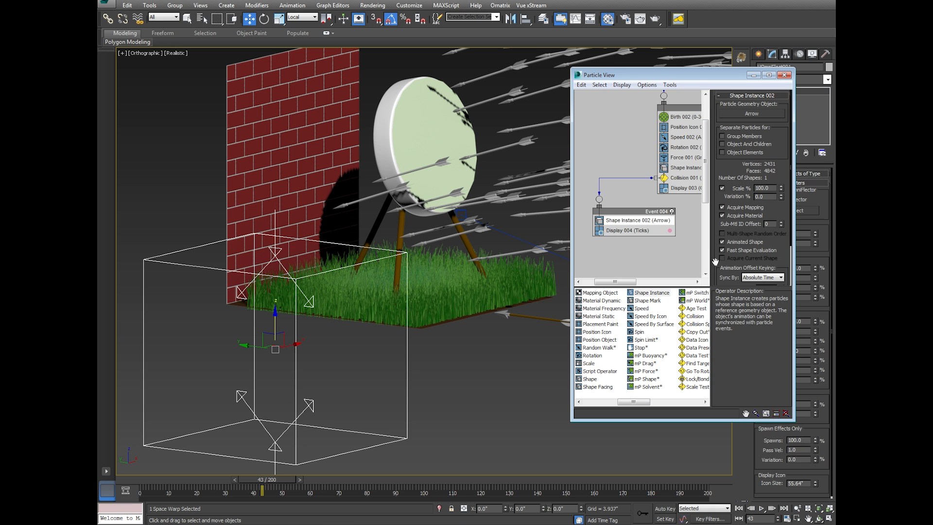
{"action": "left_click_drag", "start_coordinate": [715, 261], "coordinate": [710, 206]}
{"action": "middle_click_drag", "start_coordinate": [485, 342], "coordinate": [379, 384]}
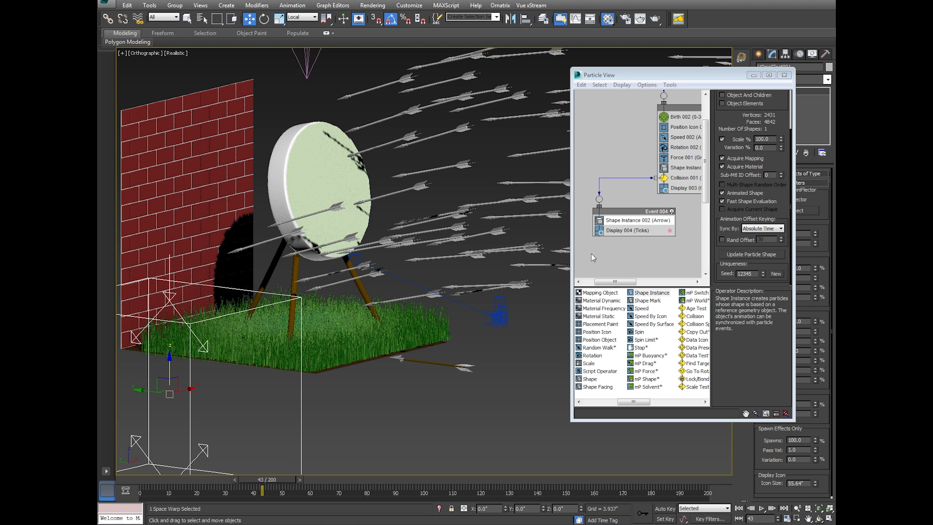
{"action": "middle_click_drag", "start_coordinate": [485, 354], "coordinate": [417, 362]}
{"action": "scroll", "coordinate": [415, 362], "scroll_direction": "down", "scroll_amount": 4}
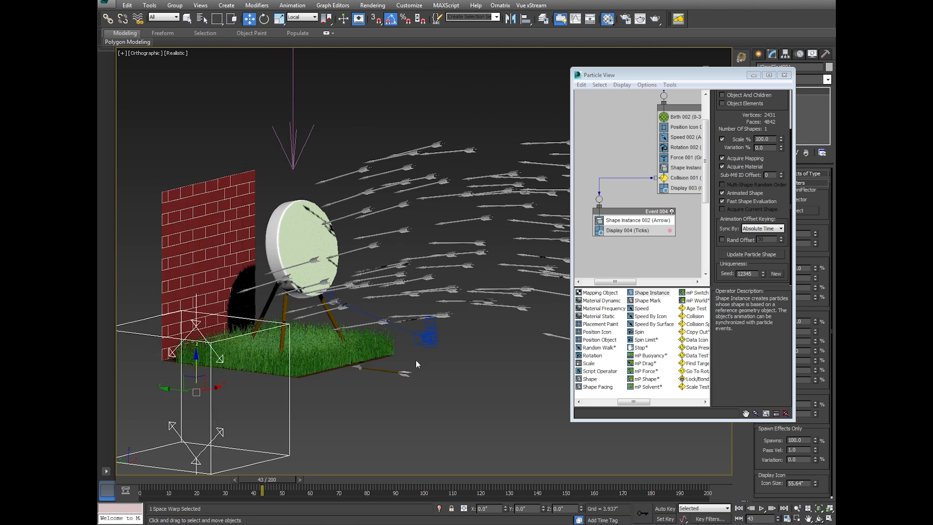
{"action": "middle_click_drag", "start_coordinate": [521, 347], "coordinate": [447, 289]}
{"action": "scroll", "coordinate": [282, 231], "scroll_direction": "up", "scroll_amount": 4}
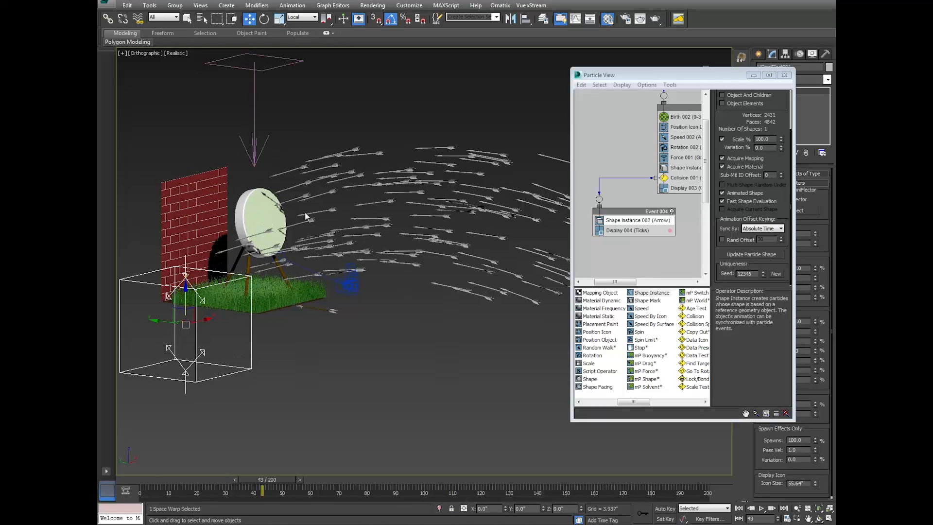
{"action": "scroll", "coordinate": [219, 261], "scroll_direction": "up", "scroll_amount": 2}
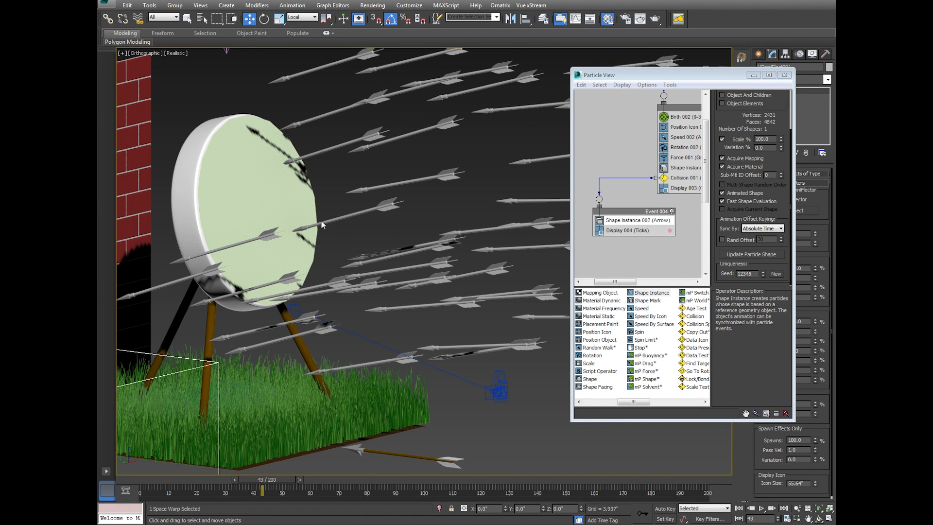
{"action": "left_click", "coordinate": [757, 228]}
{"action": "left_click", "coordinate": [759, 249]}
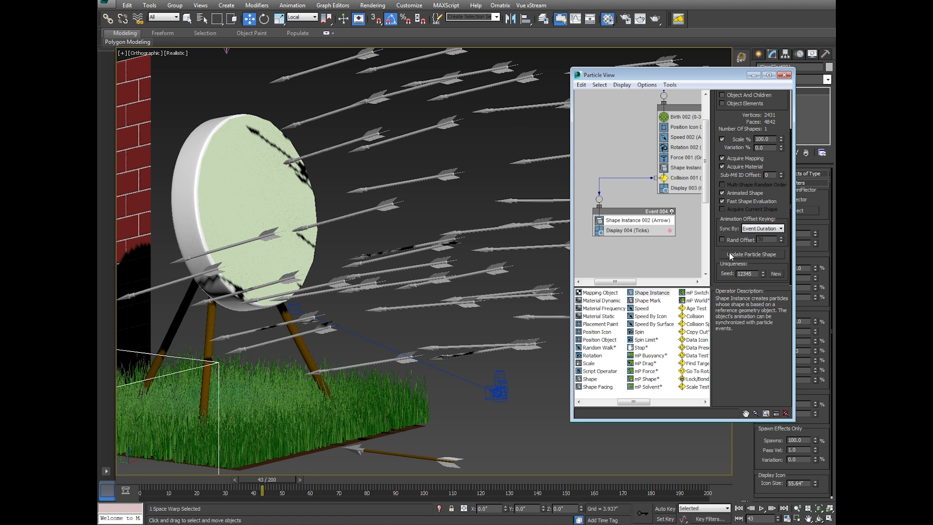
{"action": "left_click_drag", "start_coordinate": [137, 479], "coordinate": [269, 459]}
{"action": "key", "text": "w"}
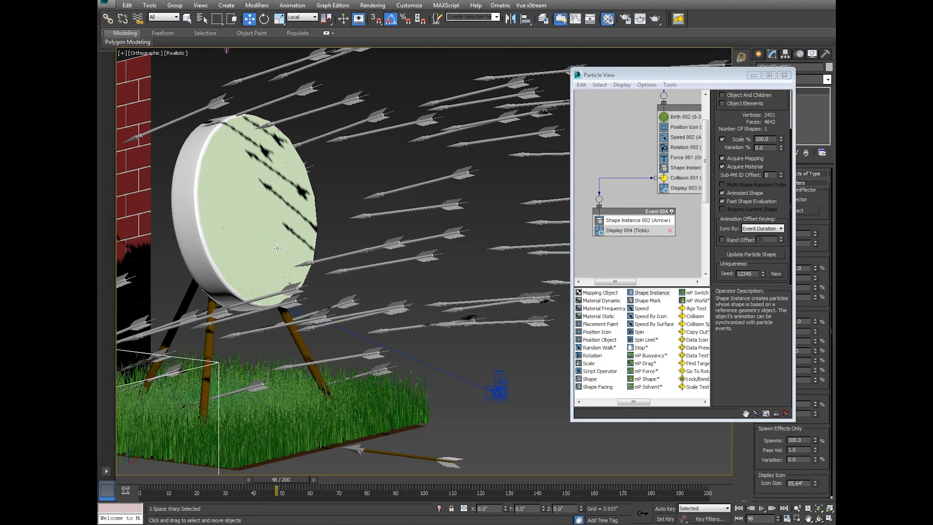
Set the new event's Display type to Geometry and scrub the animation to frame 70 to check the arrows hitting the target
{"action": "scroll", "coordinate": [277, 248], "scroll_direction": "up", "scroll_amount": 3}
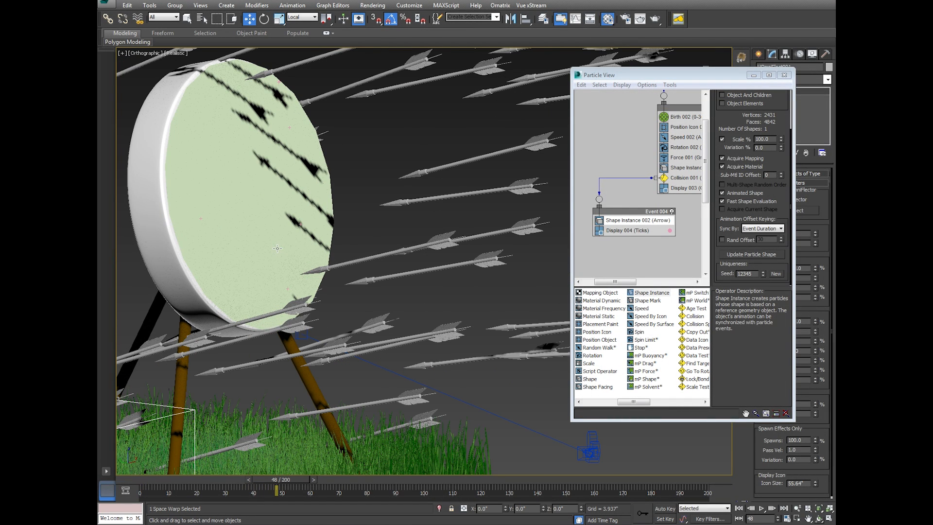
{"action": "left_click", "coordinate": [624, 232]}
{"action": "left_click", "coordinate": [761, 109]}
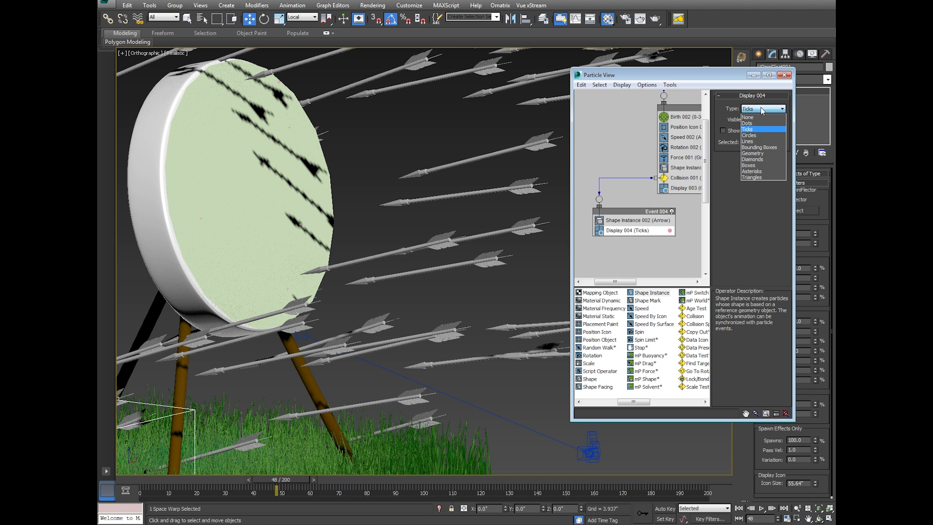
{"action": "left_click", "coordinate": [761, 154]}
{"action": "middle_click_drag", "start_coordinate": [325, 337], "coordinate": [339, 329]}
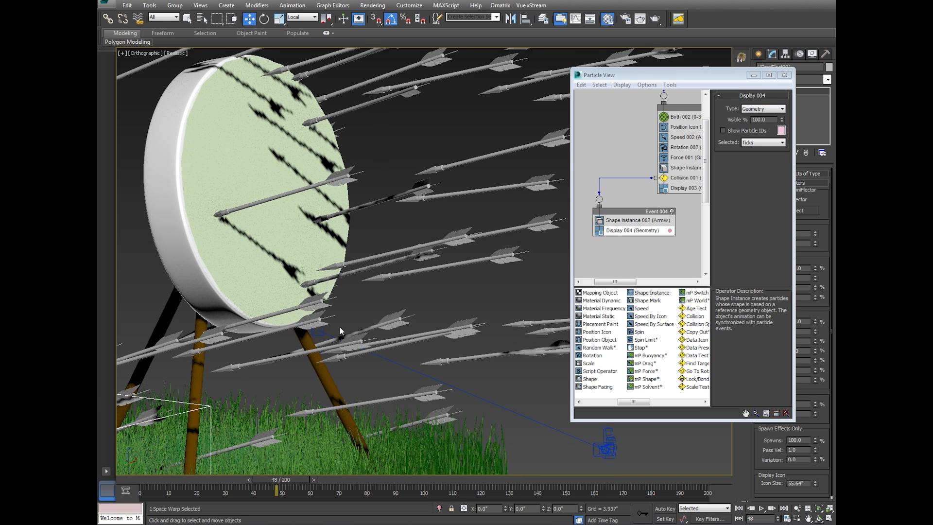
{"action": "left_click_drag", "start_coordinate": [138, 484], "coordinate": [330, 466]}
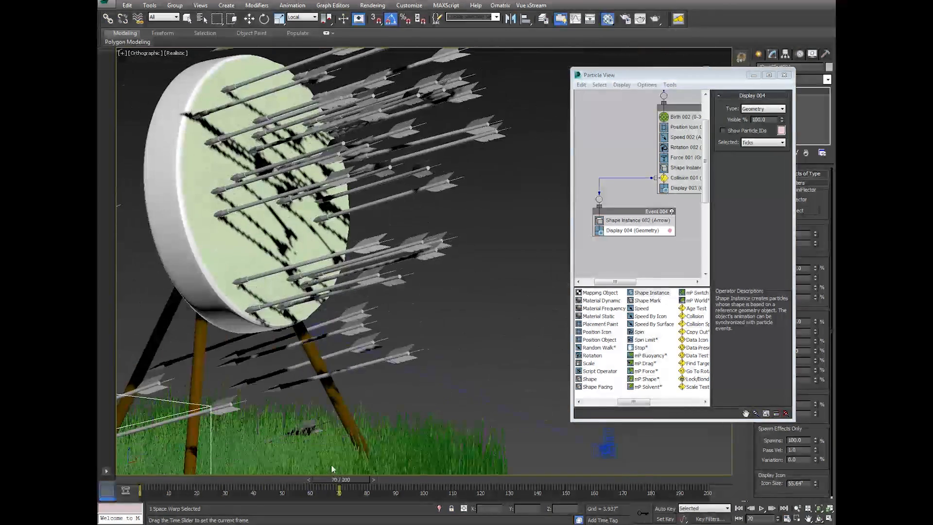
{"action": "key", "text": "w"}
Make the TargetDeflector disc non-renderable and display it as a box in its object properties, leaving nothing selected
{"action": "left_click", "coordinate": [221, 269]}
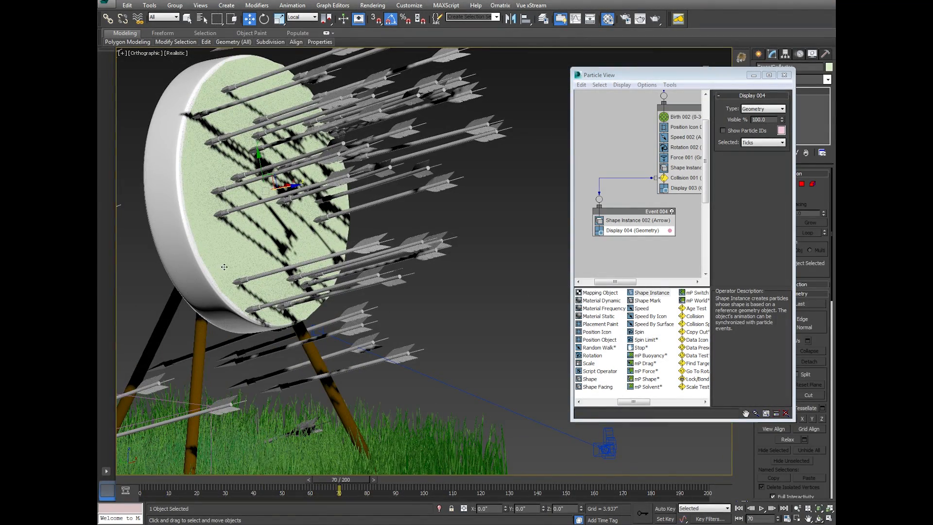
{"action": "scroll", "coordinate": [225, 266], "scroll_direction": "down", "scroll_amount": 2}
{"action": "right_click", "coordinate": [277, 266]}
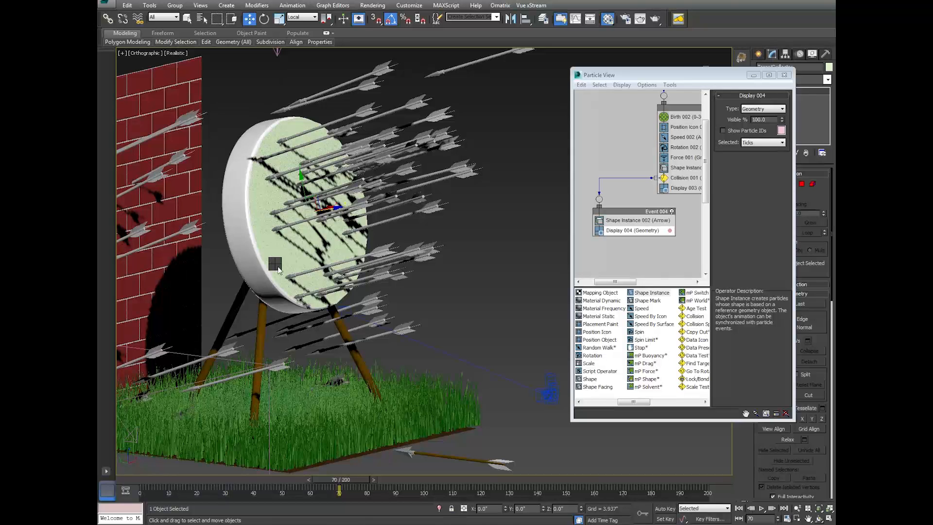
{"action": "left_click", "coordinate": [307, 322]}
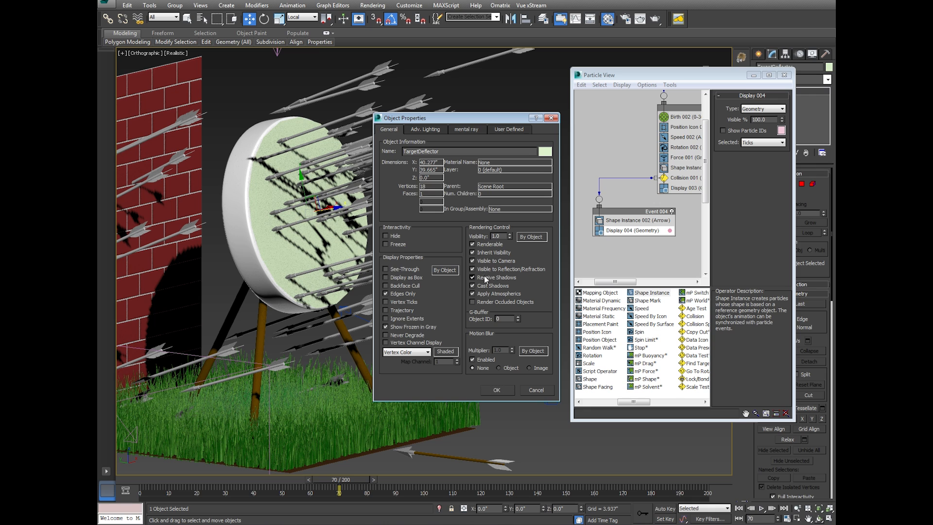
{"action": "left_click", "coordinate": [472, 244]}
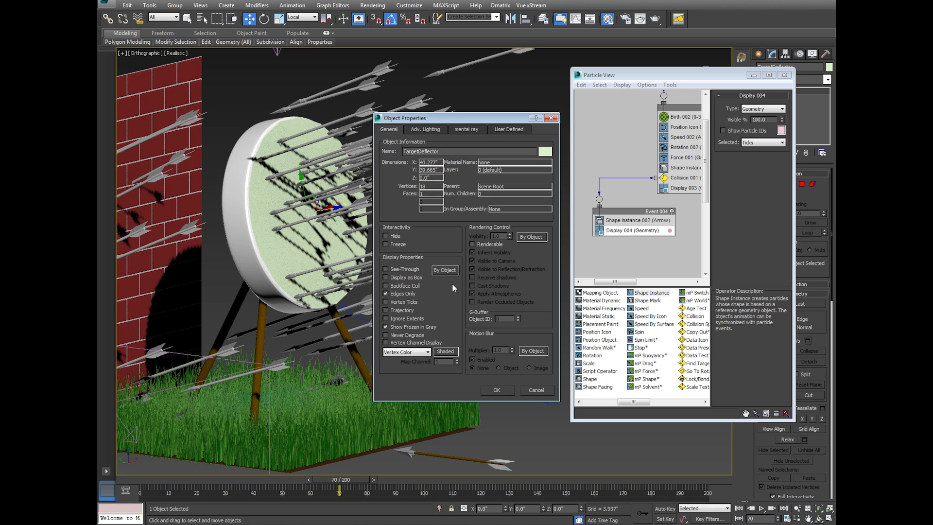
{"action": "left_click", "coordinate": [402, 278]}
{"action": "left_click", "coordinate": [496, 390]}
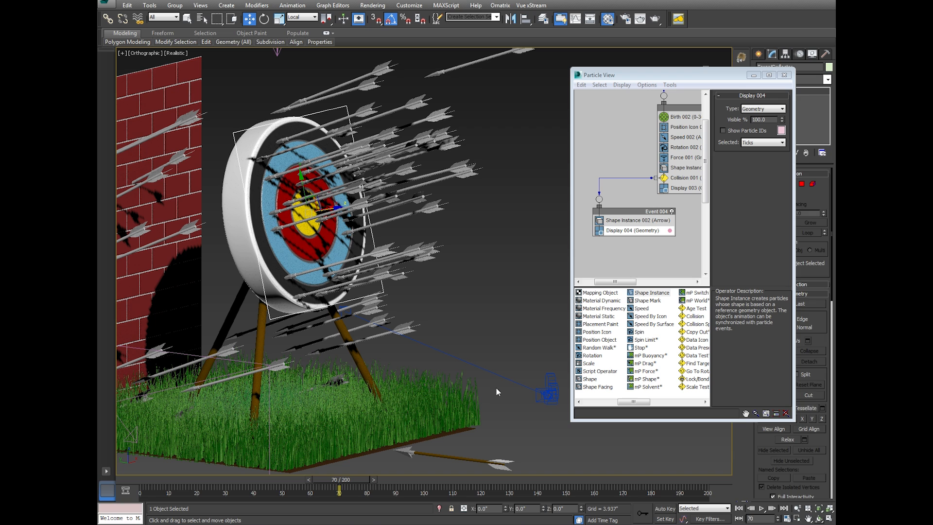
{"action": "left_click", "coordinate": [497, 304]}
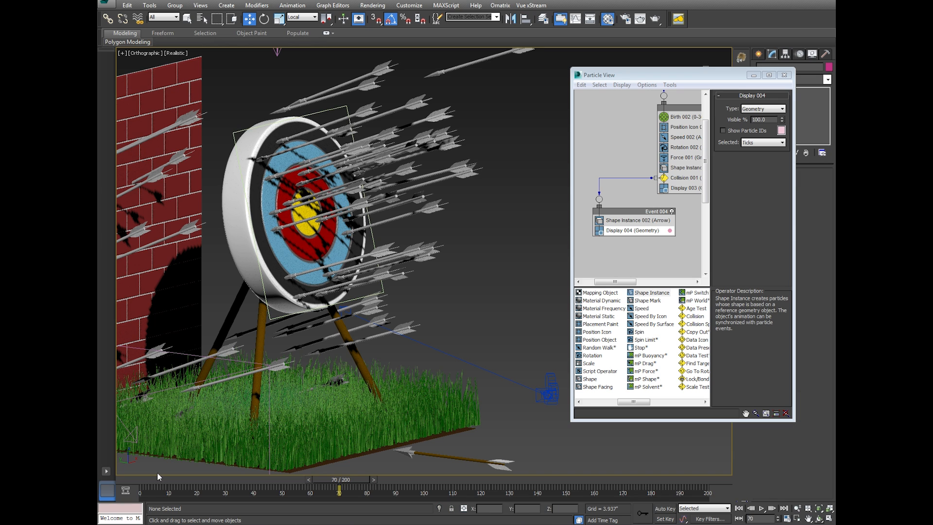
Scrub the animation to frame 65, switch the viewport to Perspective, and examine the arrows around the target and the wall
{"action": "left_click_drag", "start_coordinate": [158, 477], "coordinate": [325, 470]}
{"action": "key", "text": "w"}
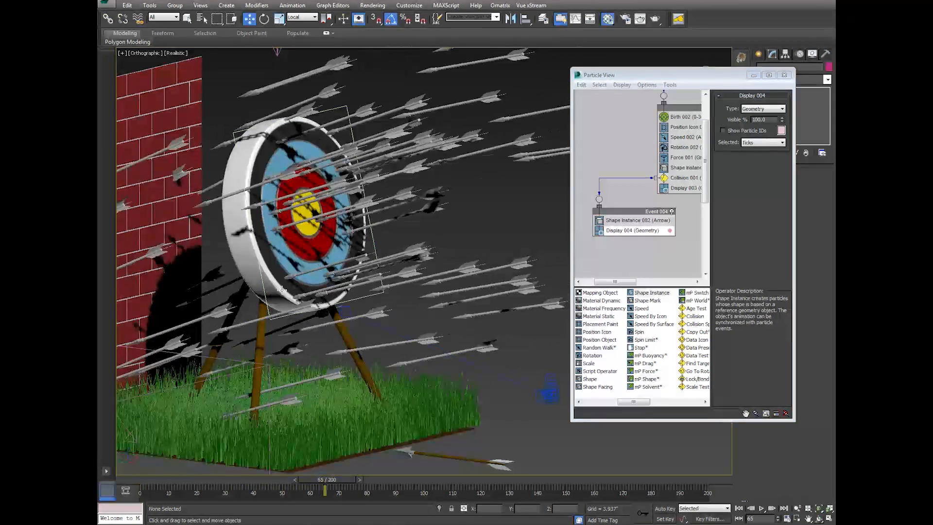
{"action": "middle_click_drag", "start_coordinate": [282, 290], "coordinate": [346, 265]}
{"action": "scroll", "coordinate": [358, 272], "scroll_direction": "down", "scroll_amount": 2}
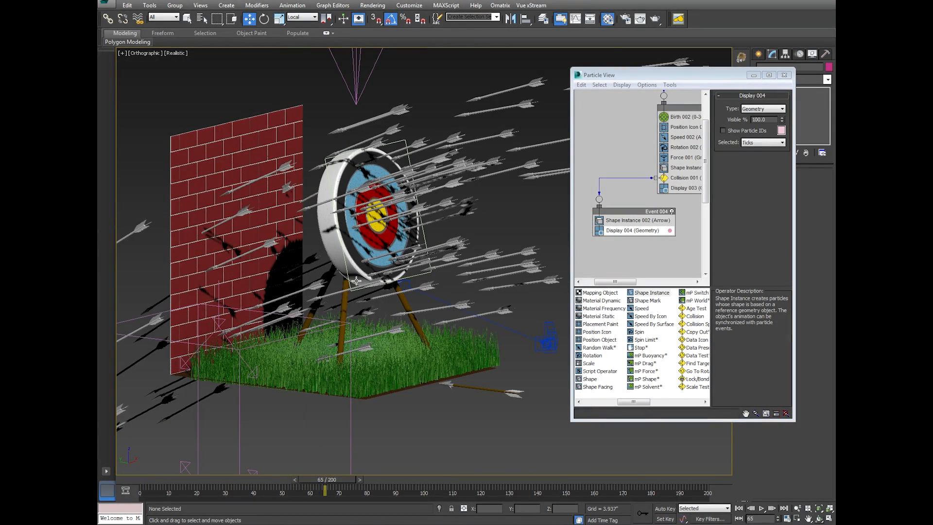
{"action": "key", "text": "p"}
{"action": "scroll", "coordinate": [337, 261], "scroll_direction": "up", "scroll_amount": 2}
{"action": "scroll", "coordinate": [337, 262], "scroll_direction": "down", "scroll_amount": 2}
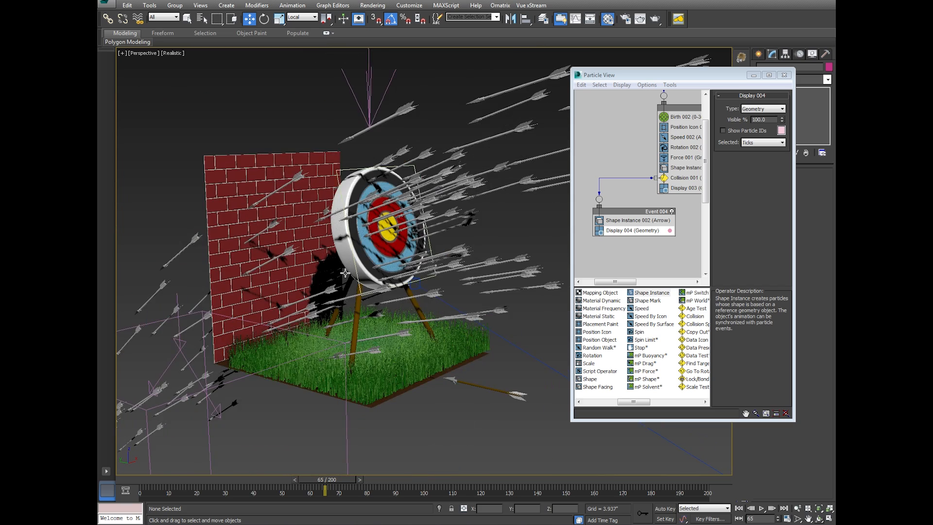
{"action": "middle_click_drag", "start_coordinate": [338, 261], "coordinate": [347, 246]}
{"action": "scroll", "coordinate": [347, 244], "scroll_direction": "up", "scroll_amount": 2}
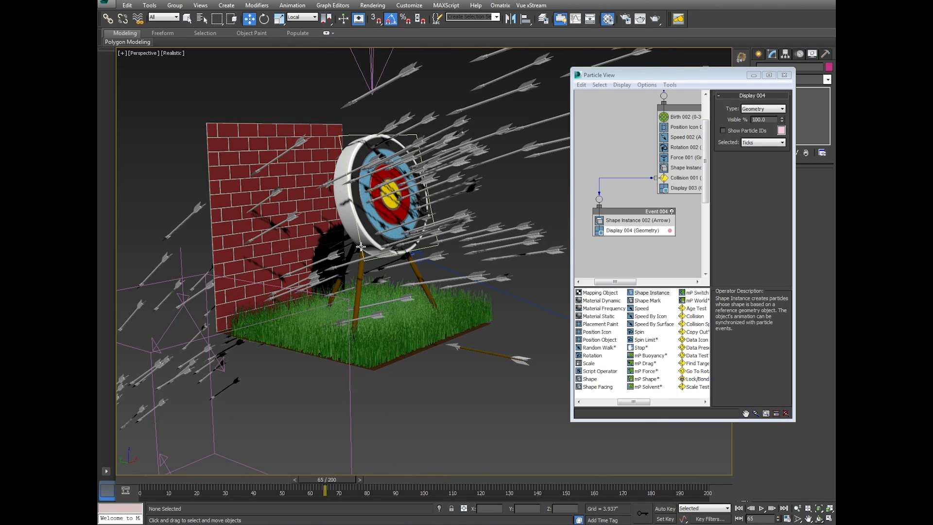
{"action": "scroll", "coordinate": [375, 261], "scroll_direction": "up", "scroll_amount": 2}
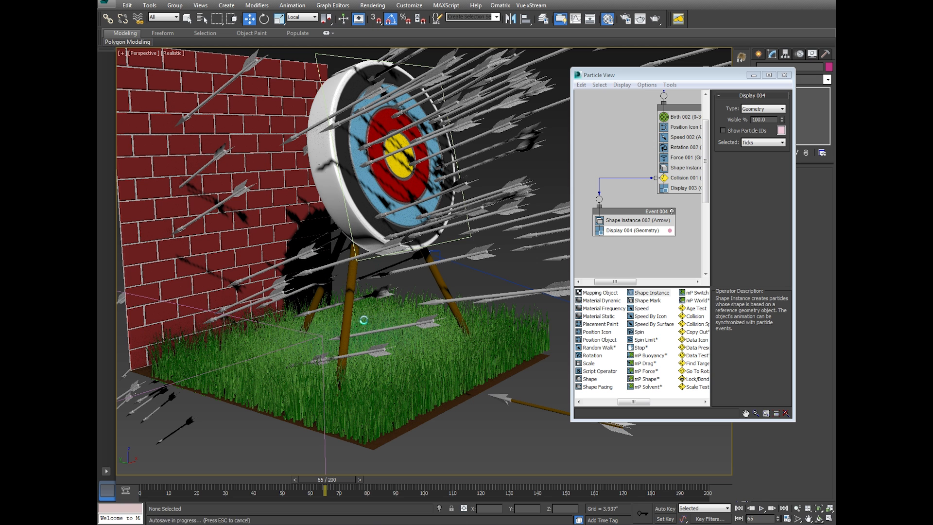
Add a second Collision test directly below Collision 001 in Event 003 and shift Event 004 slightly aside
{"action": "middle_click_drag", "start_coordinate": [399, 432], "coordinate": [400, 424]}
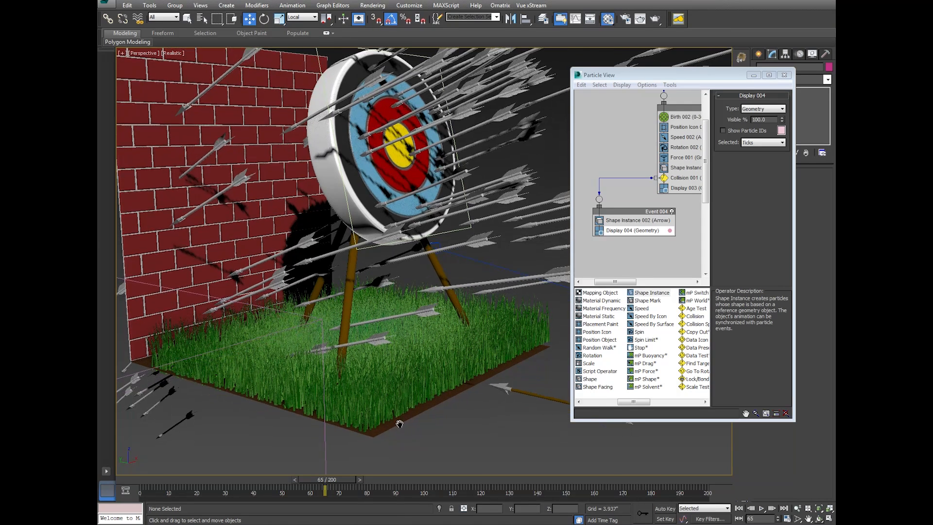
{"action": "scroll", "coordinate": [399, 424], "scroll_direction": "down", "scroll_amount": 3}
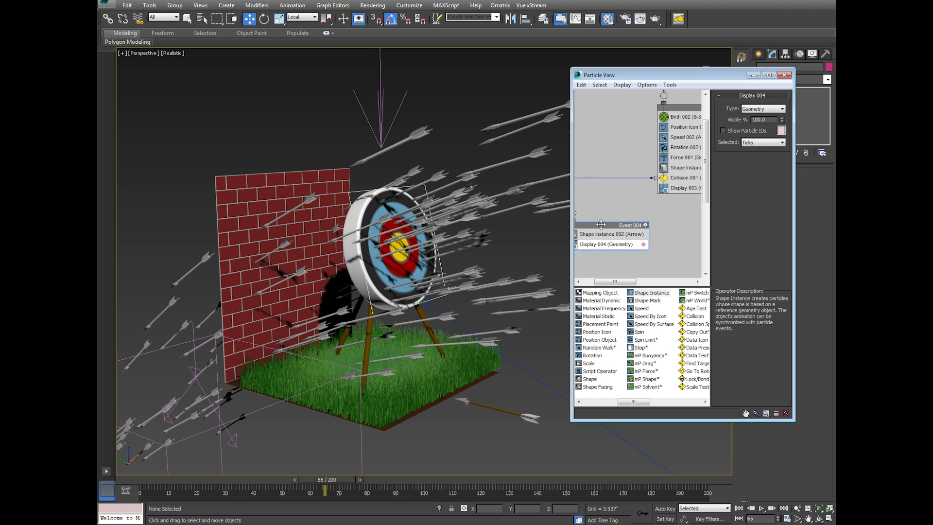
{"action": "left_click_drag", "start_coordinate": [629, 213], "coordinate": [501, 234]}
{"action": "left_click_drag", "start_coordinate": [520, 204], "coordinate": [538, 234]}
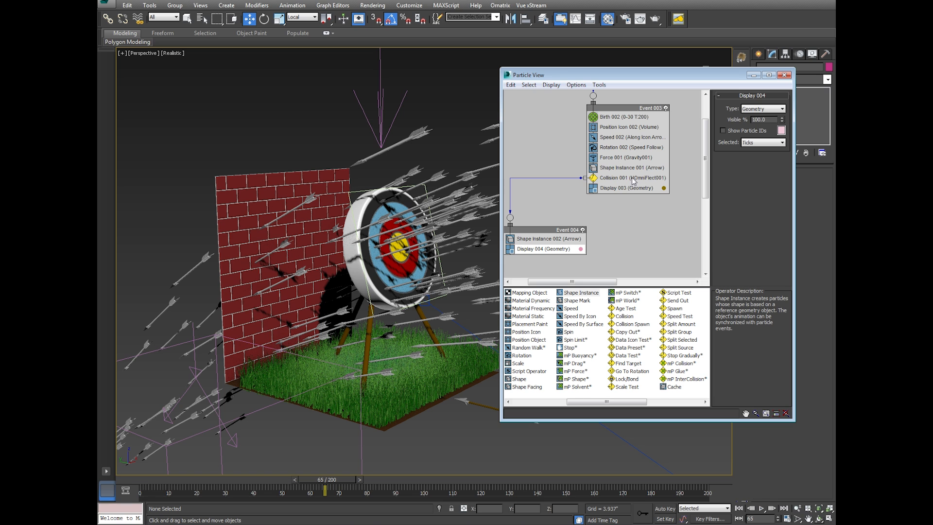
{"action": "left_click_drag", "start_coordinate": [625, 319], "coordinate": [625, 185]}
{"action": "left_click", "coordinate": [620, 188]}
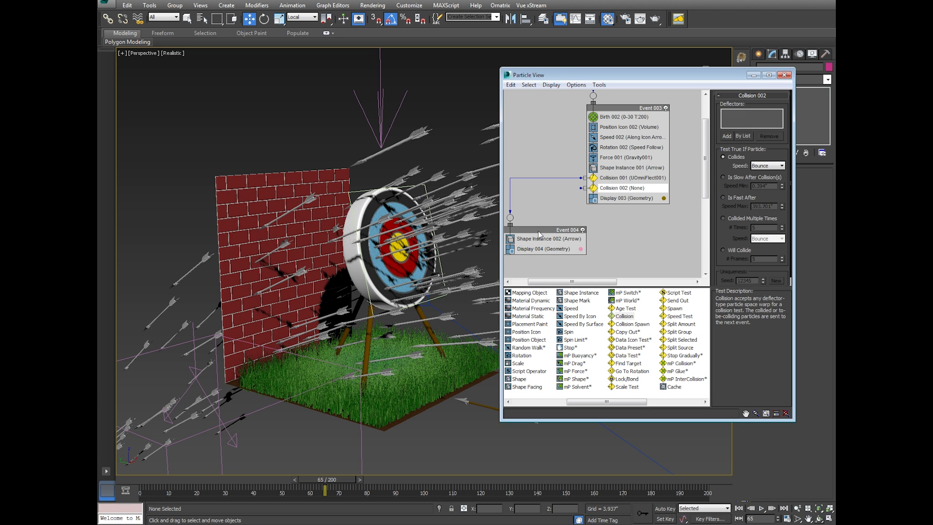
{"action": "left_click_drag", "start_coordinate": [539, 232], "coordinate": [525, 233]}
Create a POmniFlect deflector about 69.9" wide and 70.7" high covering the grass ground plane in the Top view
{"action": "middle_click_drag", "start_coordinate": [462, 316], "coordinate": [382, 370], "text": "alt"}
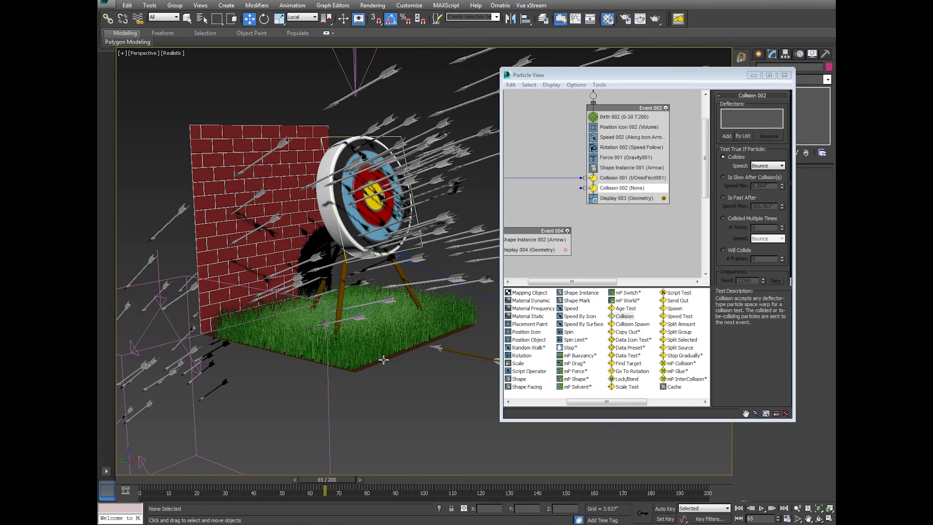
{"action": "left_click", "coordinate": [383, 360]}
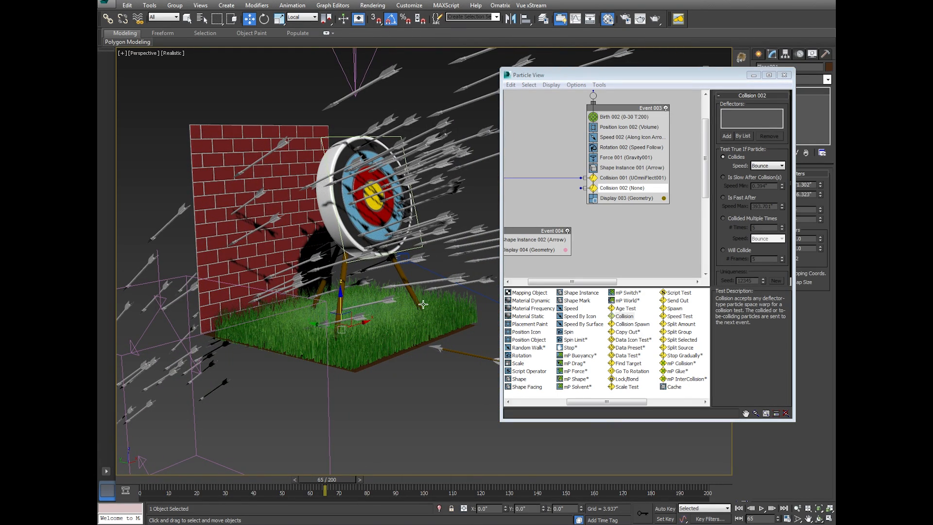
{"action": "scroll", "coordinate": [423, 305], "scroll_direction": "down", "scroll_amount": 4}
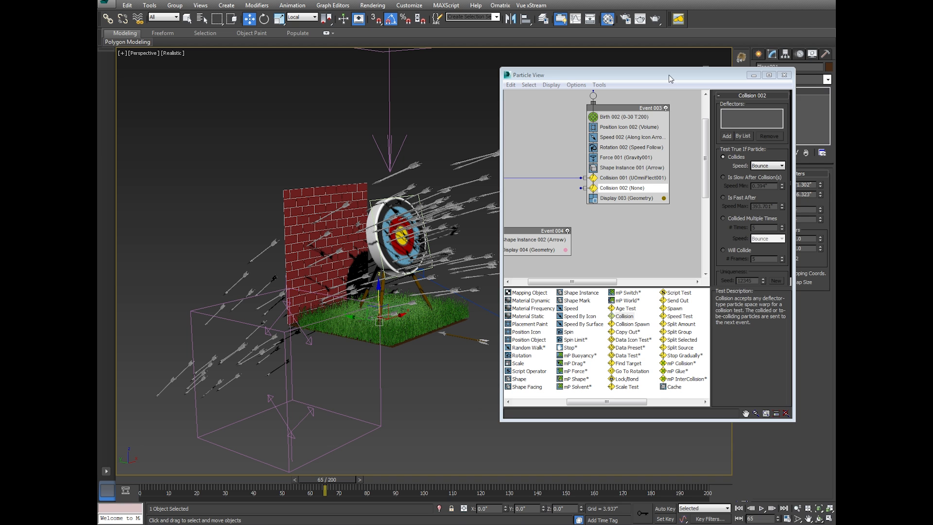
{"action": "left_click_drag", "start_coordinate": [670, 79], "coordinate": [639, 135]}
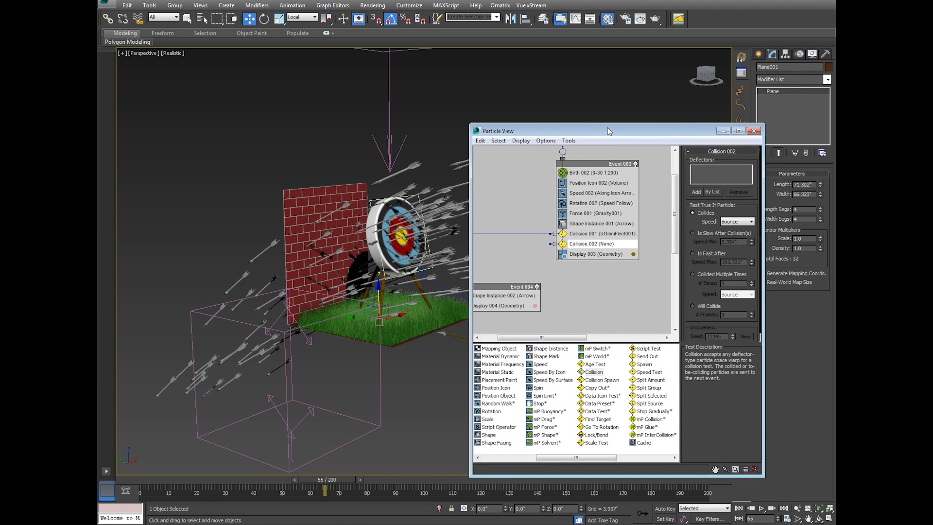
{"action": "left_click_drag", "start_coordinate": [608, 127], "coordinate": [576, 353]}
{"action": "key", "text": "t"}
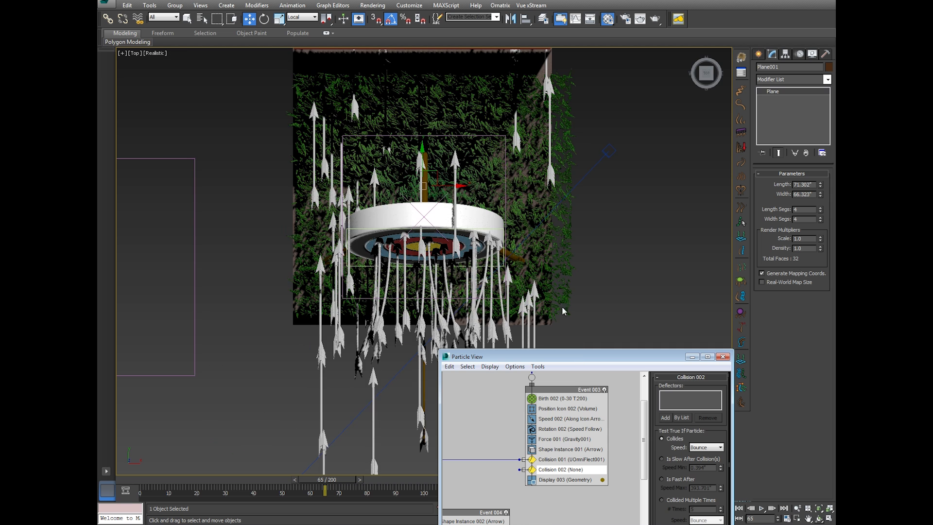
{"action": "left_click", "coordinate": [758, 57]}
{"action": "left_click", "coordinate": [817, 69]}
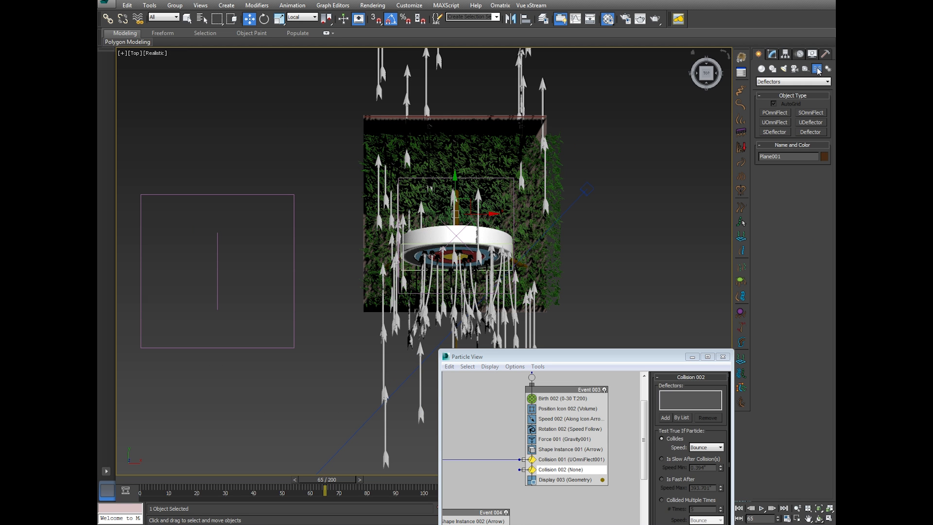
{"action": "left_click", "coordinate": [774, 112]}
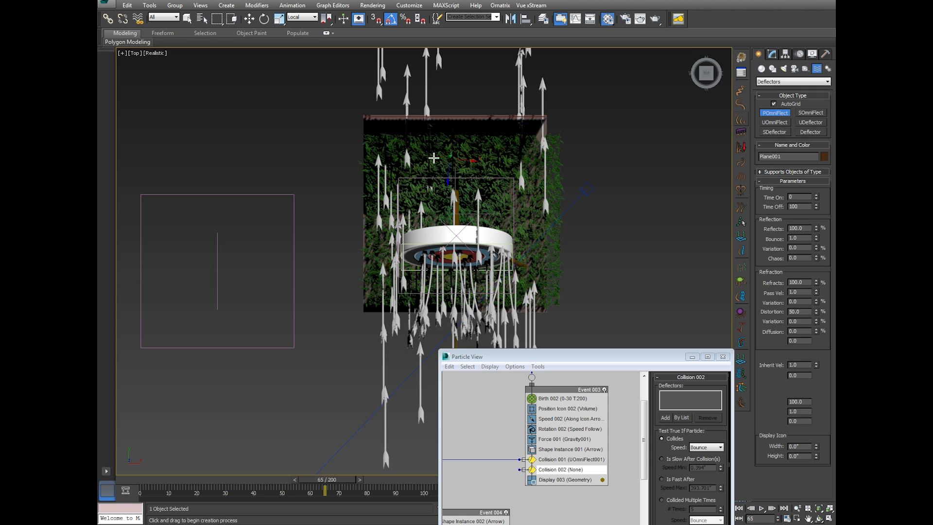
{"action": "middle_click_drag", "start_coordinate": [367, 124], "coordinate": [365, 93]}
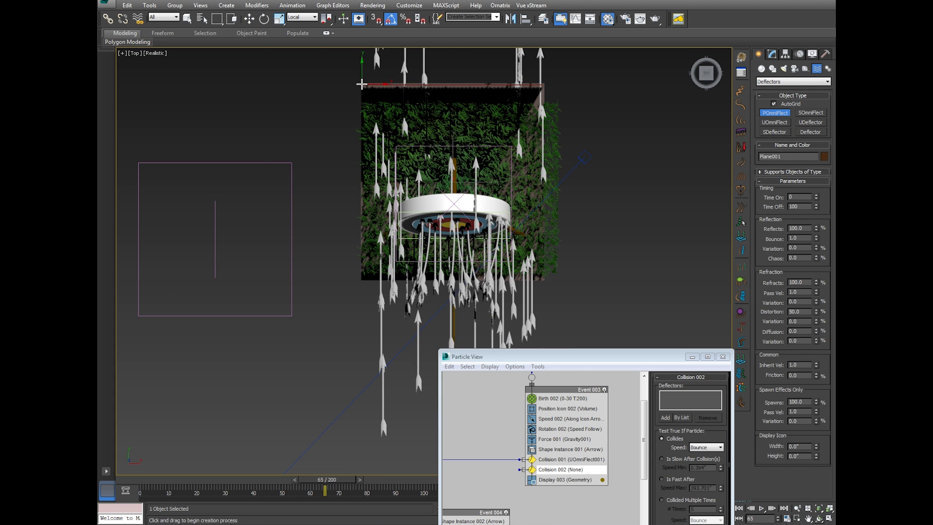
{"action": "left_click_drag", "start_coordinate": [361, 84], "coordinate": [554, 279]}
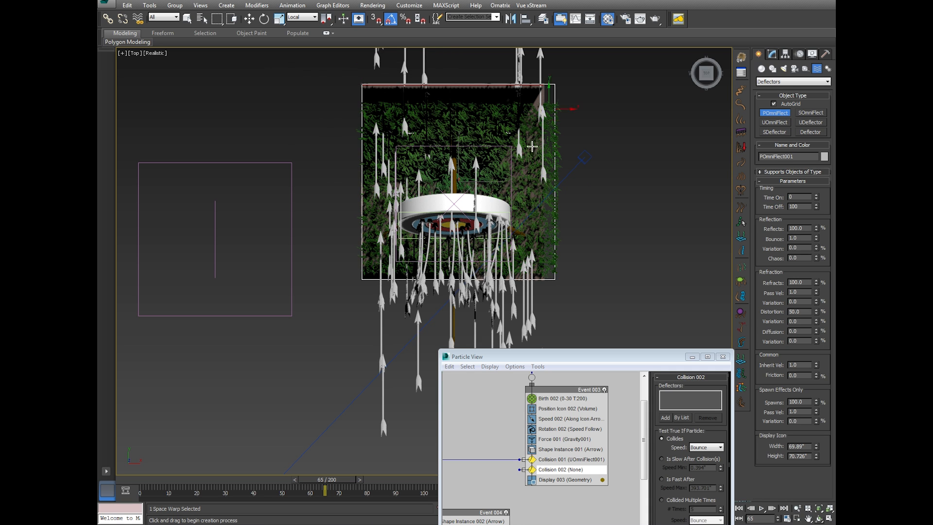
Rotate the ground POmniFlect deflector to make its direction arrows point up through the grass
{"action": "left_click", "coordinate": [818, 519]}
{"action": "left_click_drag", "start_coordinate": [479, 303], "coordinate": [333, 264]}
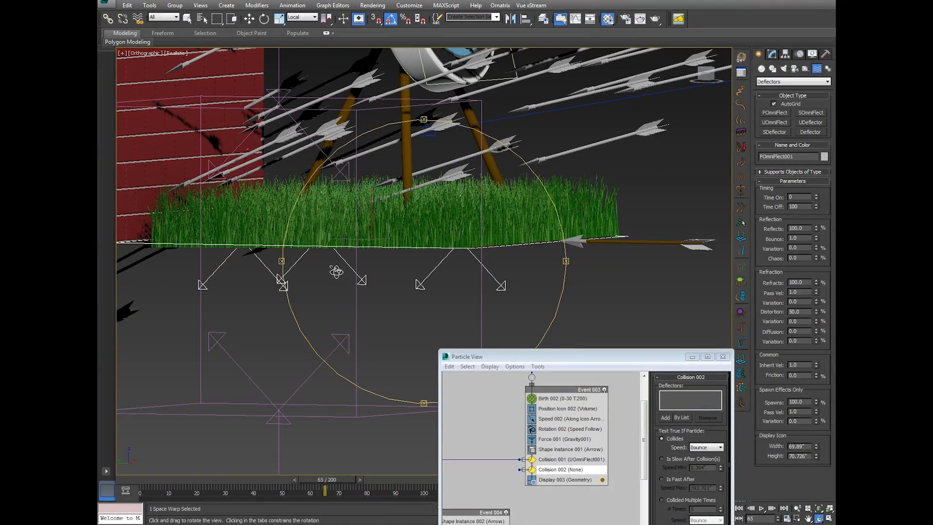
{"action": "left_click", "coordinate": [264, 19]}
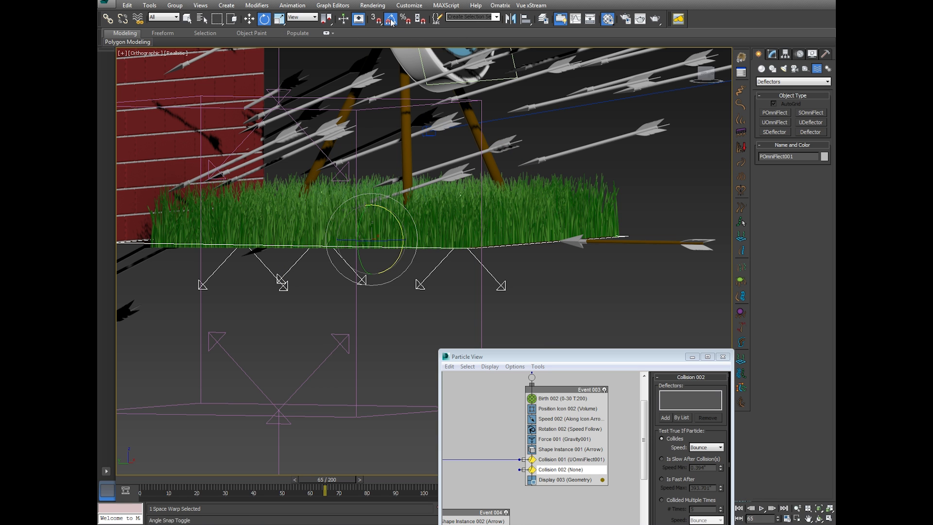
{"action": "left_click_drag", "start_coordinate": [399, 225], "coordinate": [358, 150]}
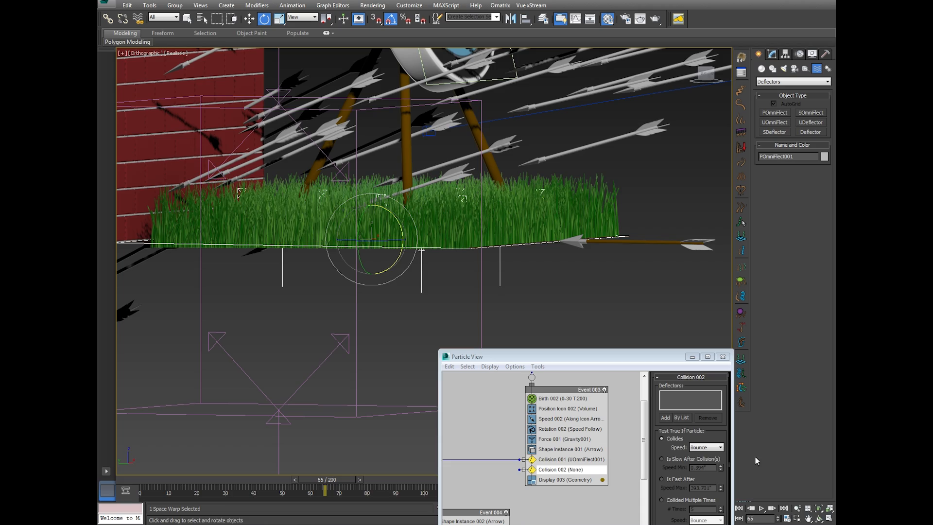
{"action": "left_click", "coordinate": [819, 519]}
{"action": "left_click_drag", "start_coordinate": [520, 262], "coordinate": [461, 280]}
{"action": "scroll", "coordinate": [461, 284], "scroll_direction": "up", "scroll_amount": 1}
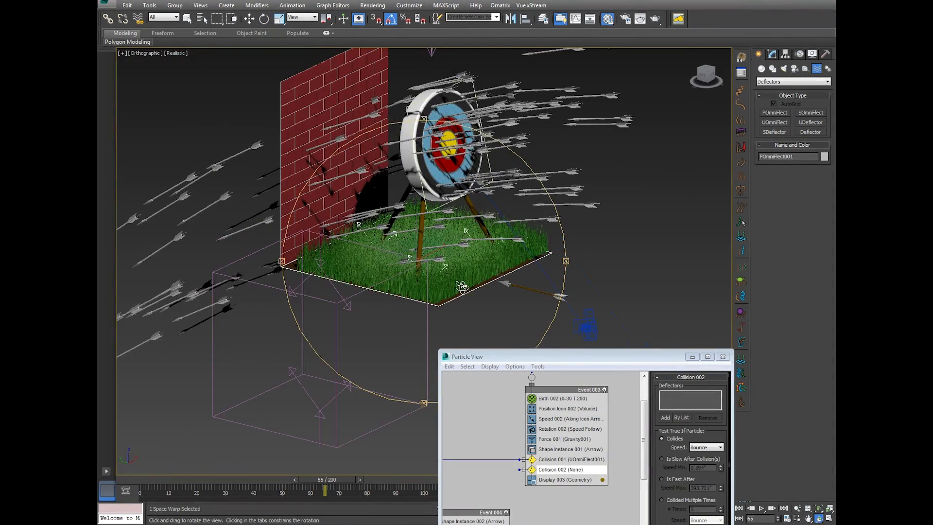
{"action": "scroll", "coordinate": [462, 286], "scroll_direction": "up", "scroll_amount": 2}
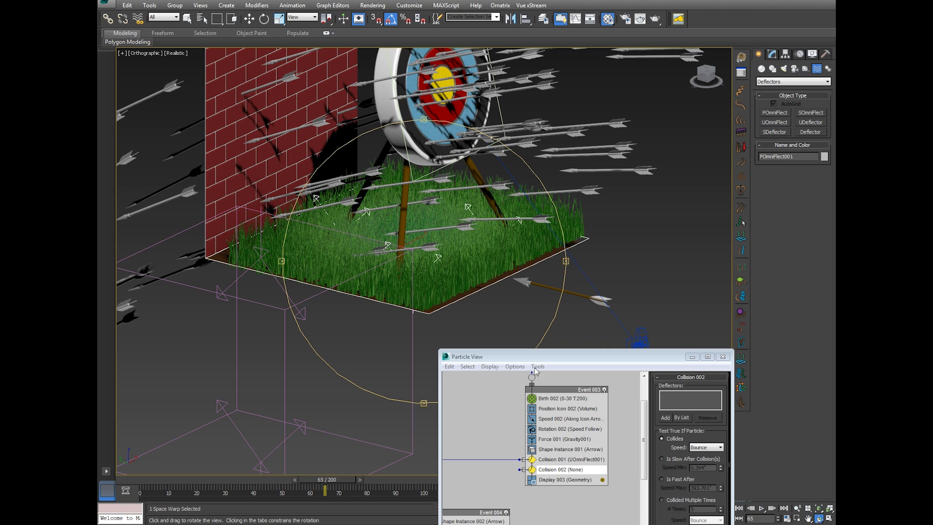
Rename the Collision 001 test in Event 003 as Collide_Target
{"action": "left_click_drag", "start_coordinate": [540, 356], "coordinate": [537, 305]}
{"action": "left_click", "coordinate": [559, 418]}
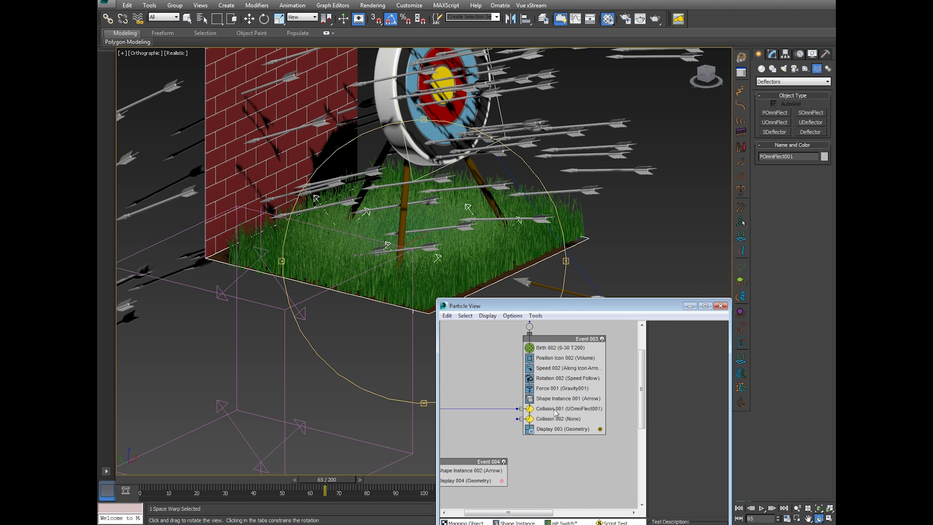
{"action": "right_click", "coordinate": [554, 410]}
{"action": "left_click", "coordinate": [583, 494]}
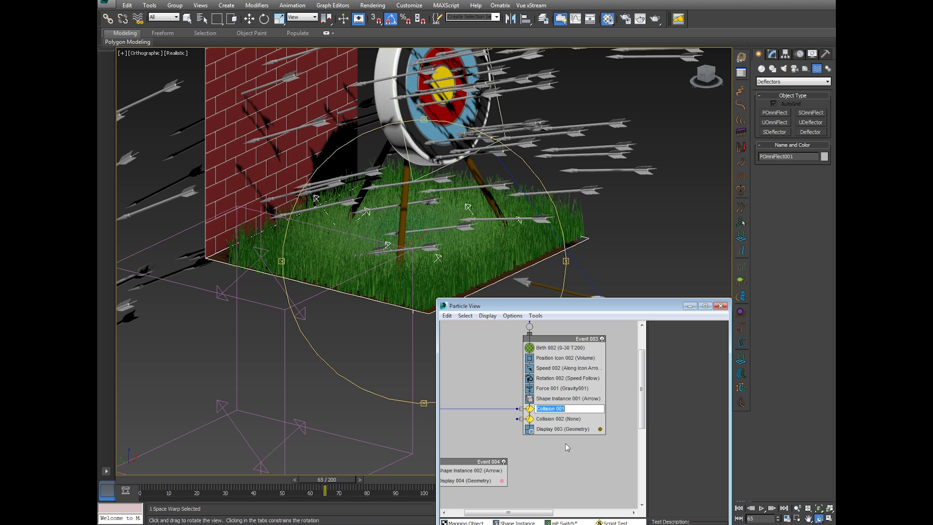
{"action": "type", "text": "Collide_Target"}
{"action": "key", "text": "Return"}
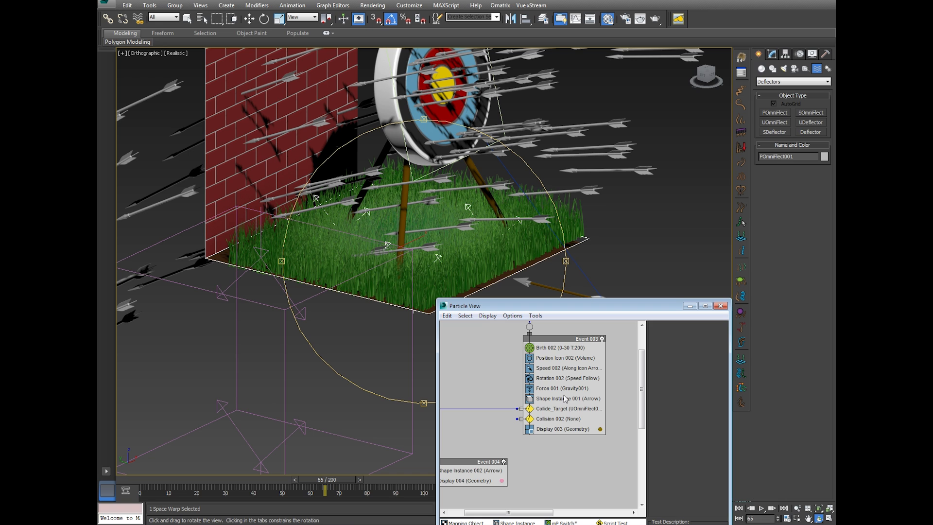
Rename the Collision 002 test as Collide_Ground
{"action": "right_click", "coordinate": [563, 419]}
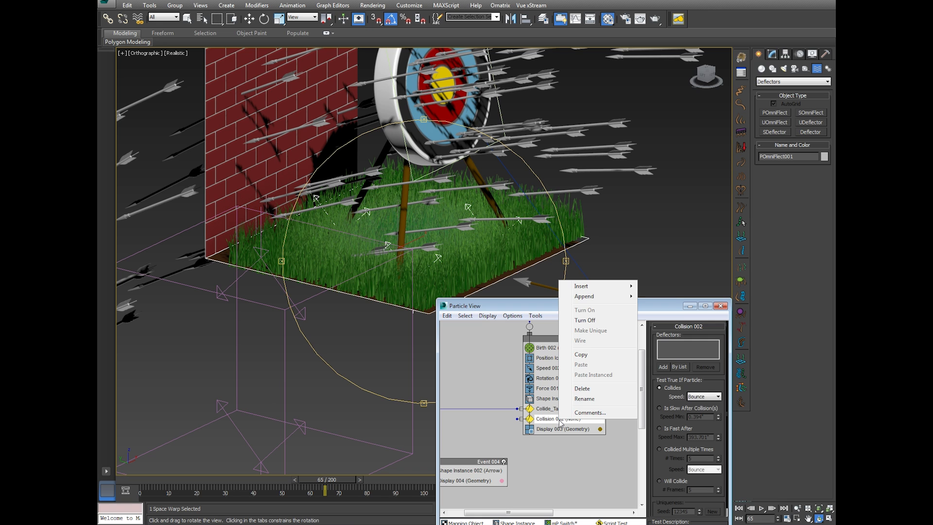
{"action": "left_click", "coordinate": [582, 399]}
{"action": "type", "text": "Ground"}
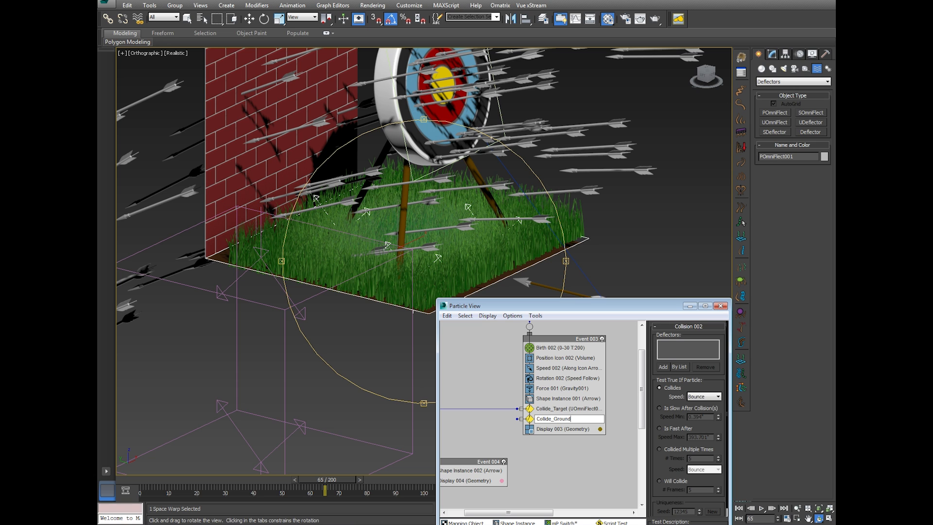
{"action": "key", "text": "Return"}
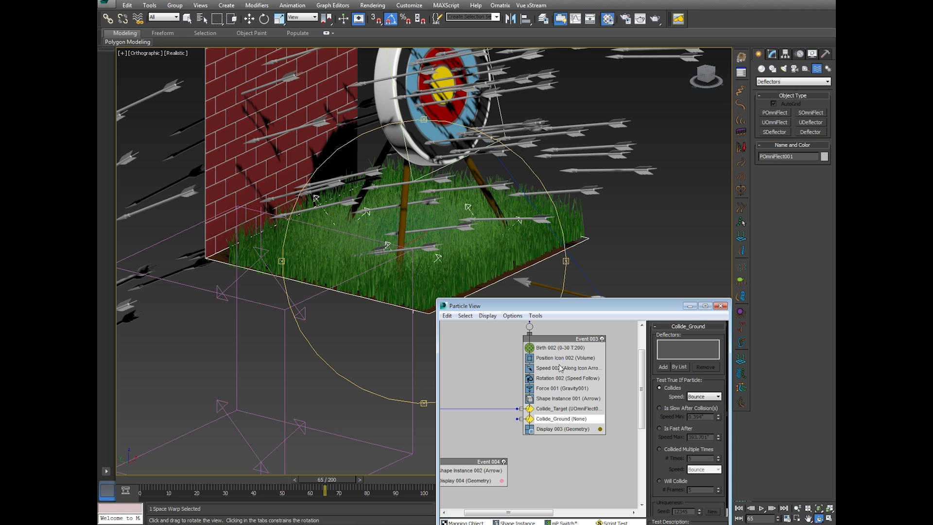
Add the ground POmniFlect001 to the Collide_Ground test's deflectors and scrub the animation to frame 45
{"action": "left_click", "coordinate": [614, 417]}
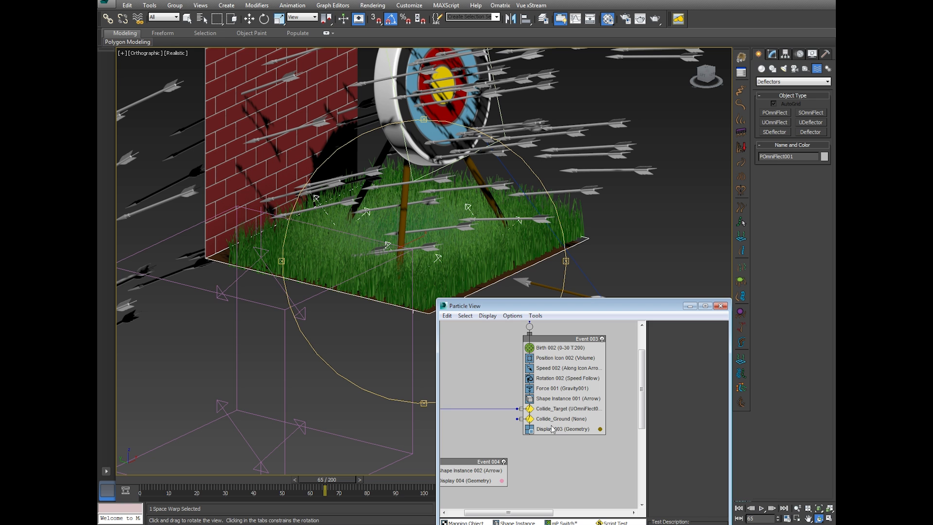
{"action": "left_click", "coordinate": [582, 417]}
{"action": "left_click", "coordinate": [664, 367]}
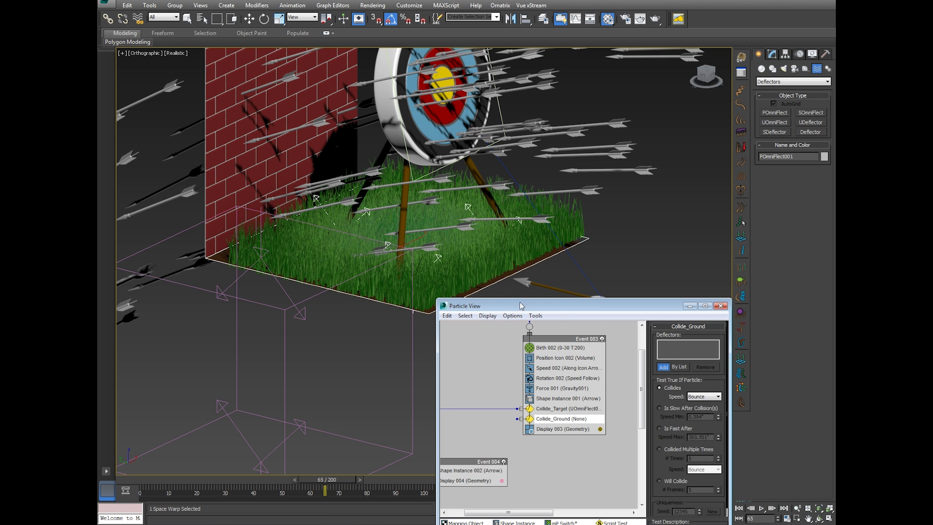
{"action": "left_click", "coordinate": [498, 283]}
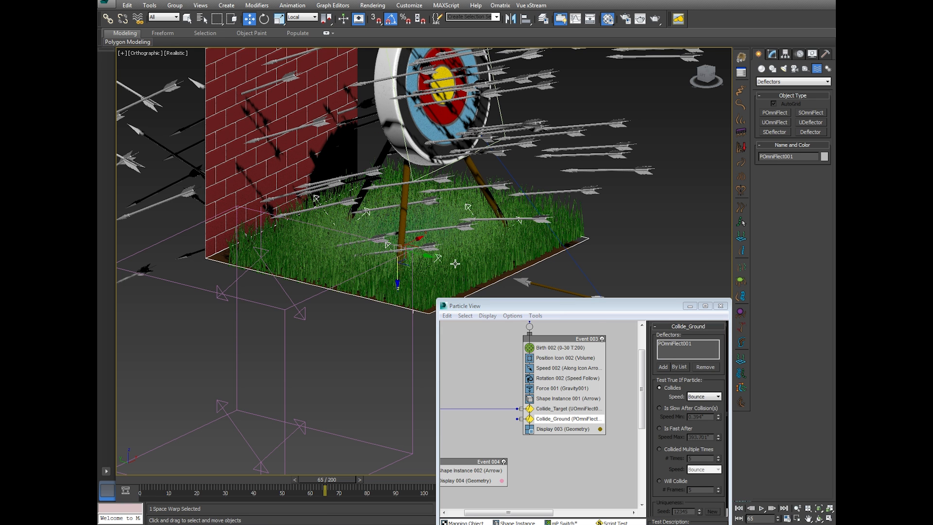
{"action": "scroll", "coordinate": [454, 262], "scroll_direction": "down", "scroll_amount": 3}
{"action": "left_click_drag", "start_coordinate": [159, 480], "coordinate": [279, 460]}
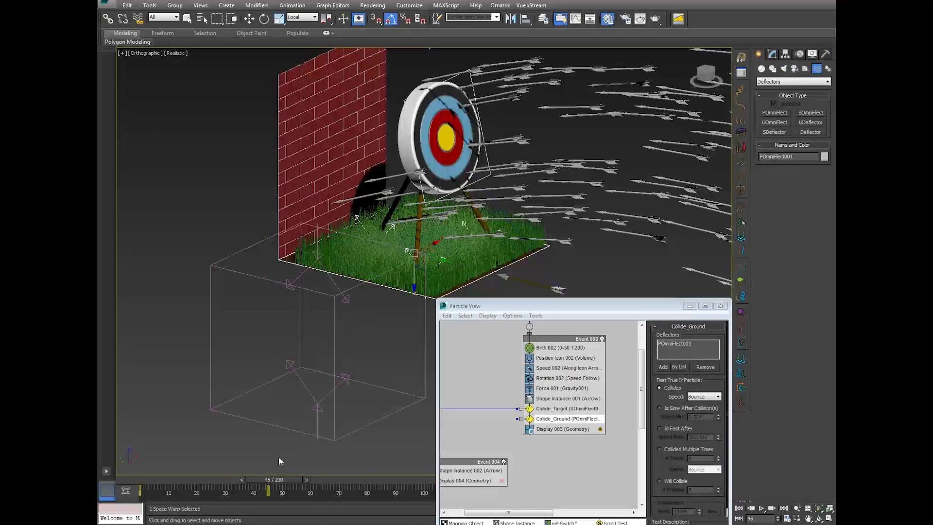
Set the Collide_Ground test's collision Speed to Stop and wire its output to Event 004
{"action": "middle_click_drag", "start_coordinate": [487, 421], "coordinate": [520, 409]}
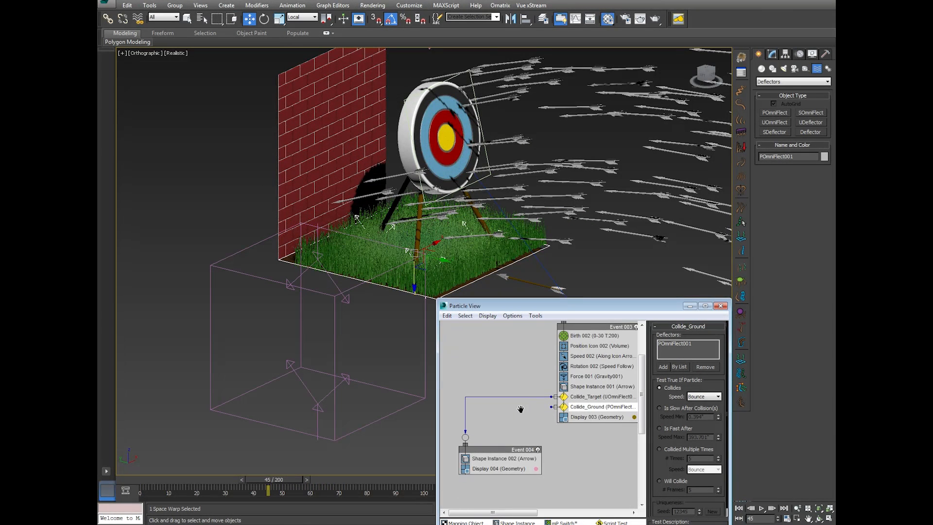
{"action": "left_click", "coordinate": [700, 396]}
{"action": "left_click", "coordinate": [698, 417]}
{"action": "left_click_drag", "start_coordinate": [553, 407], "coordinate": [485, 457]}
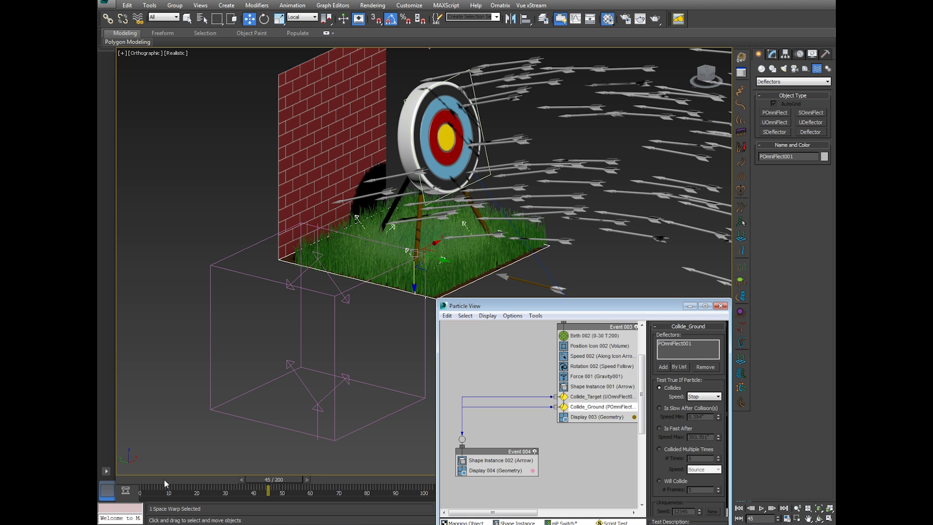
Scrub the animation to frame 42 and examine the arrows approaching the target, the ground and the wall
{"action": "left_click_drag", "start_coordinate": [165, 481], "coordinate": [261, 444]}
{"action": "key", "text": "w"}
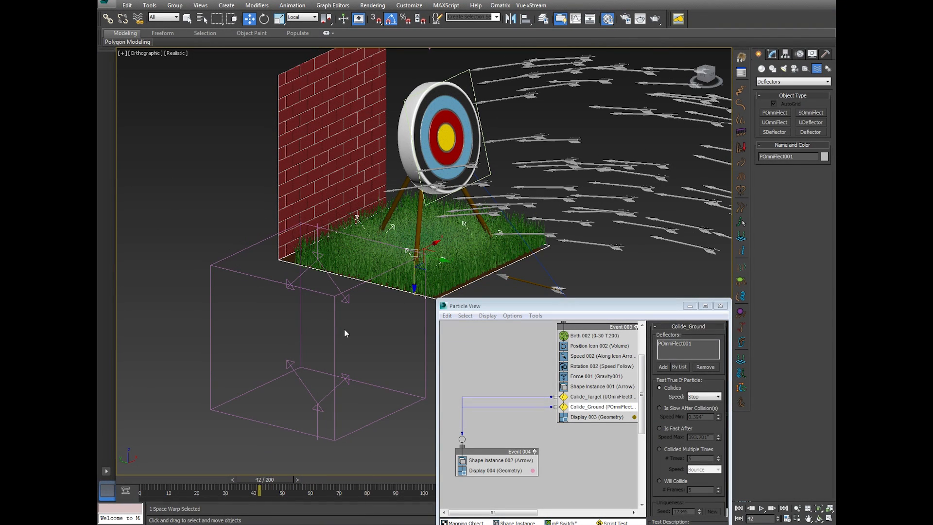
{"action": "scroll", "coordinate": [317, 136], "scroll_direction": "up", "scroll_amount": 3}
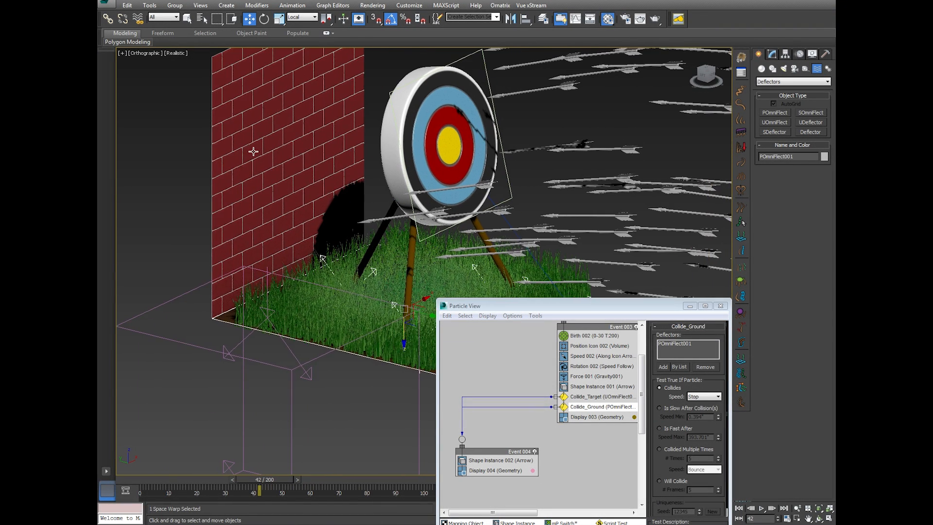
{"action": "scroll", "coordinate": [253, 151], "scroll_direction": "down", "scroll_amount": 3}
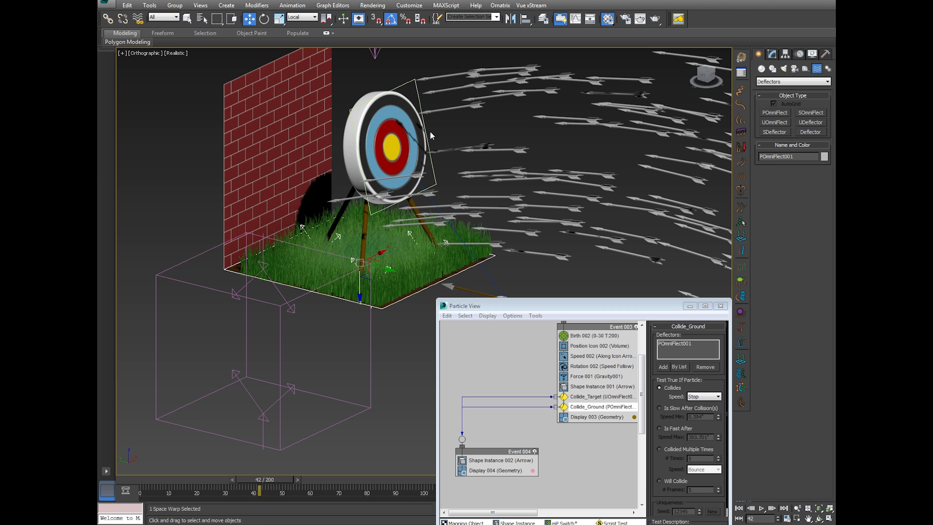
Create a POmniFlect deflector with AutoGrid over the brick wall's front face, about 64.6 by 71.0 inches
{"action": "left_click", "coordinate": [297, 136]}
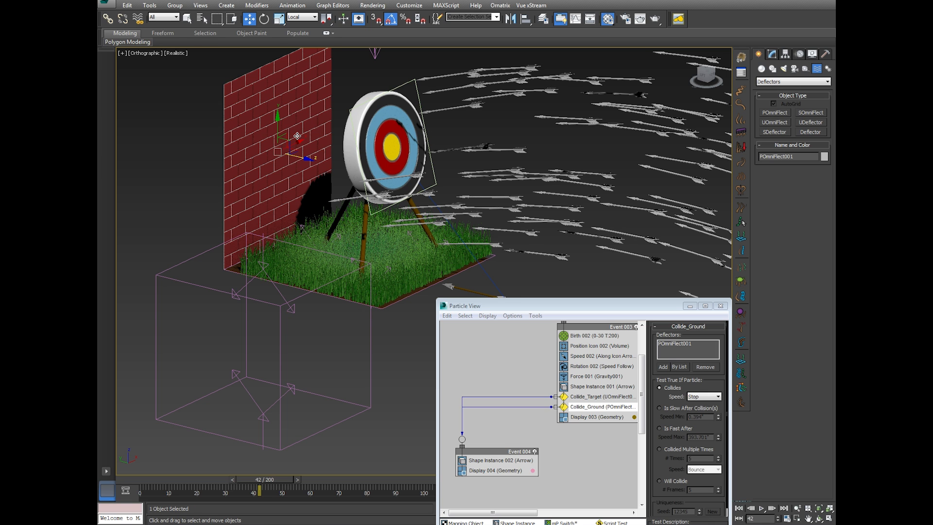
{"action": "left_click", "coordinate": [778, 114]}
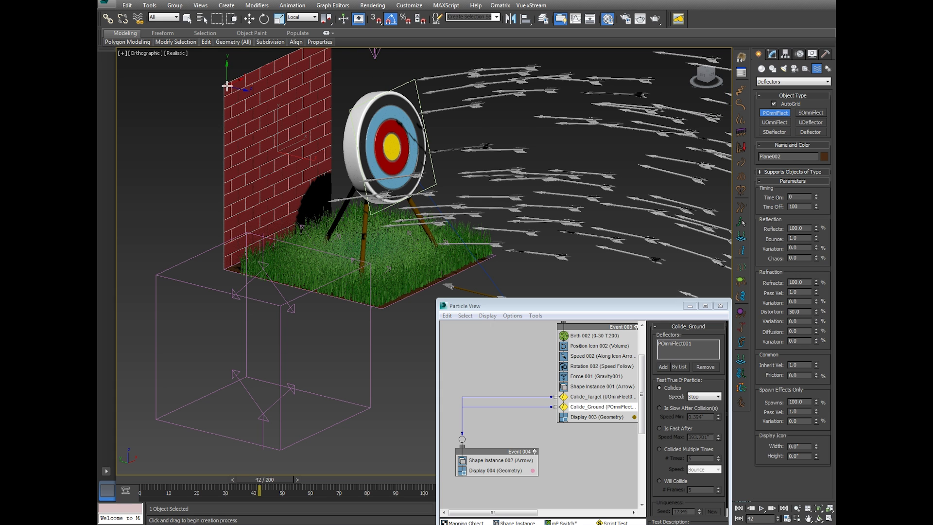
{"action": "left_click_drag", "start_coordinate": [229, 90], "coordinate": [332, 221]}
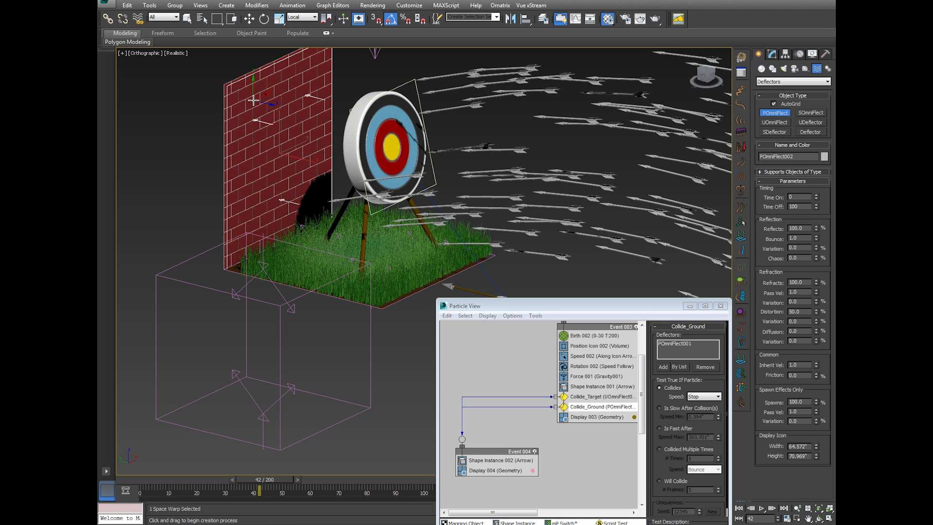
Move the new POmniFlect sideways so that it lines up with the edges of the brick wall
{"action": "left_click", "coordinate": [248, 19]}
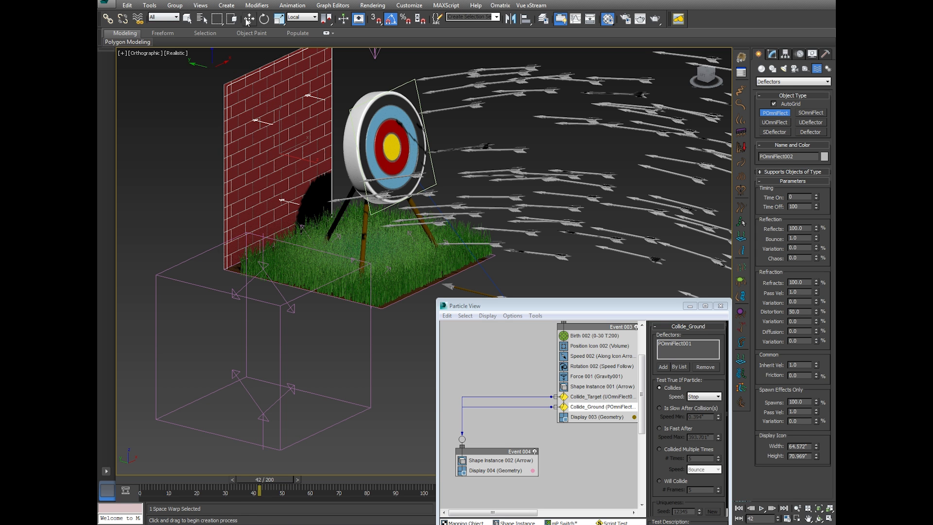
{"action": "left_click", "coordinate": [820, 519]}
{"action": "left_click_drag", "start_coordinate": [467, 231], "coordinate": [357, 233]}
{"action": "middle_click_drag", "start_coordinate": [342, 209], "coordinate": [407, 232]}
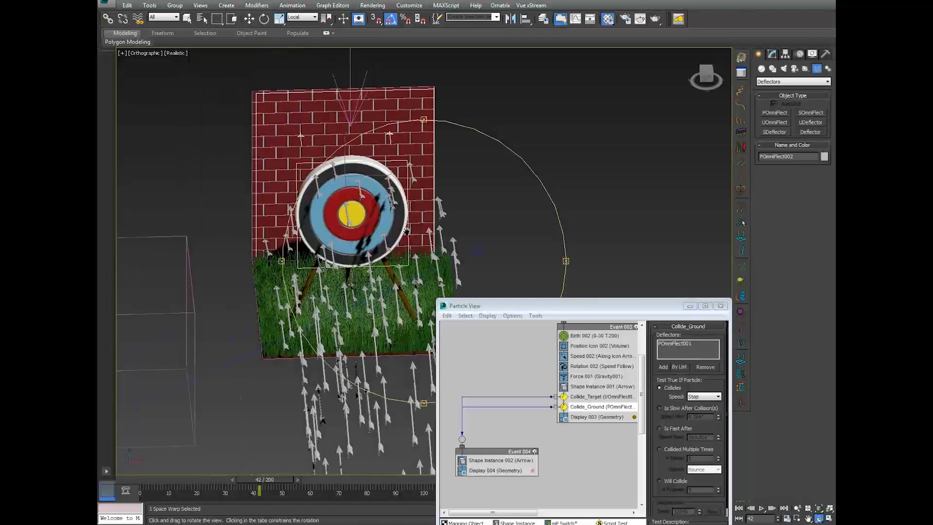
{"action": "left_click", "coordinate": [248, 19]}
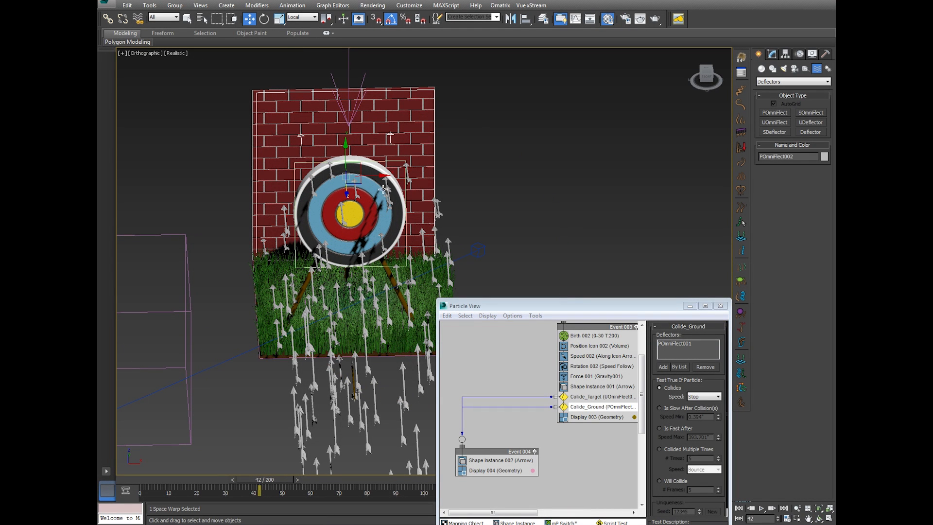
{"action": "left_click_drag", "start_coordinate": [376, 177], "coordinate": [373, 177]}
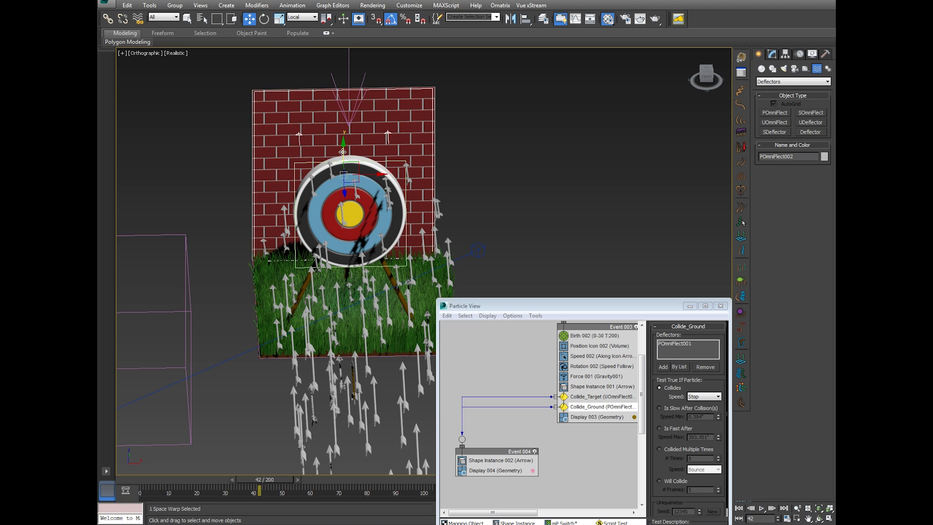
Examine the wall deflector's alignment from the side and return to an angled perspective view of the whole scene
{"action": "left_click", "coordinate": [818, 518]}
{"action": "left_click_drag", "start_coordinate": [428, 243], "coordinate": [291, 257]}
{"action": "key", "text": "e"}
{"action": "middle_click_drag", "start_coordinate": [328, 268], "coordinate": [311, 244]}
{"action": "scroll", "coordinate": [312, 244], "scroll_direction": "down", "scroll_amount": 2}
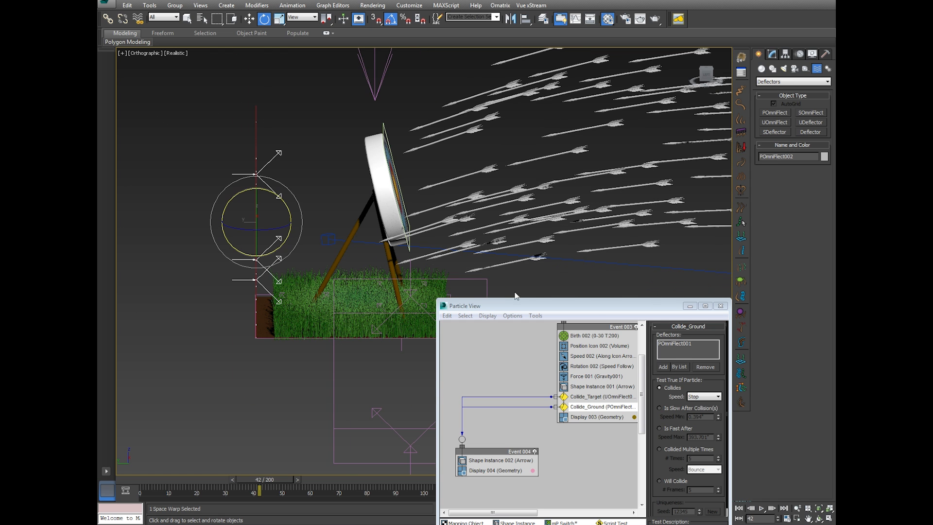
{"action": "left_click", "coordinate": [819, 518]}
{"action": "left_click_drag", "start_coordinate": [291, 209], "coordinate": [307, 187]}
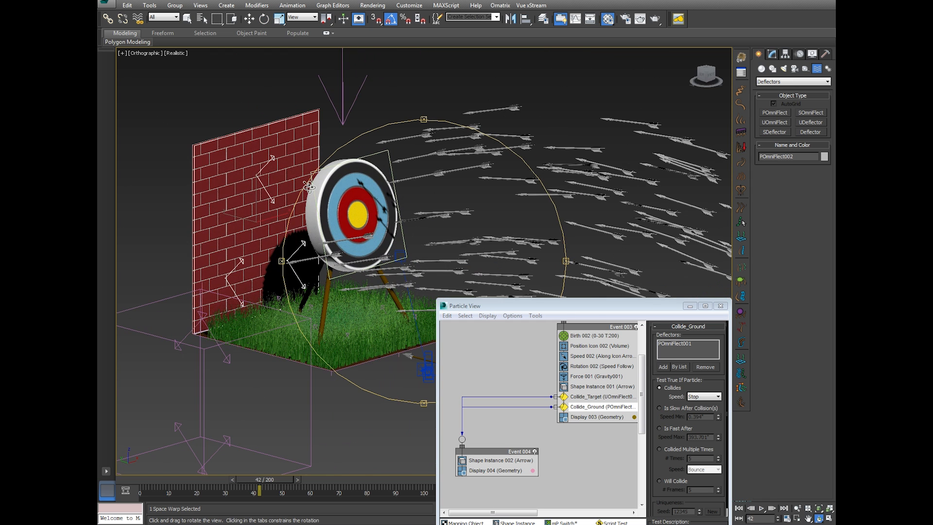
{"action": "key", "text": "p"}
{"action": "scroll", "coordinate": [322, 208], "scroll_direction": "up", "scroll_amount": 3}
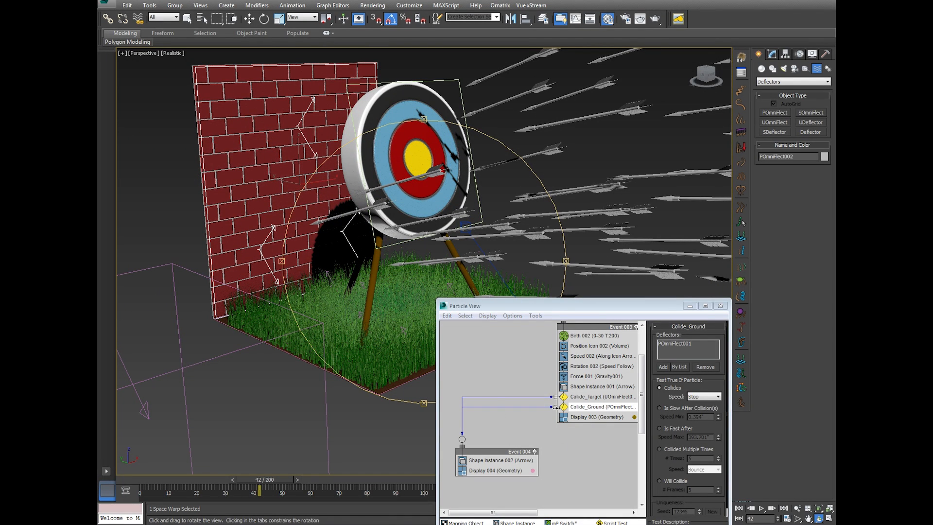
Add a Collision test to Event 003 directly below the Collide_Ground test
{"action": "left_click_drag", "start_coordinate": [555, 310], "coordinate": [671, 137]}
{"action": "mouse_move", "coordinate": [599, 282]}
{"action": "left_mouse_down"}
{"action": "mouse_move", "coordinate": [582, 287]}
{"action": "mouse_move", "coordinate": [596, 287]}
{"action": "left_mouse_up"}
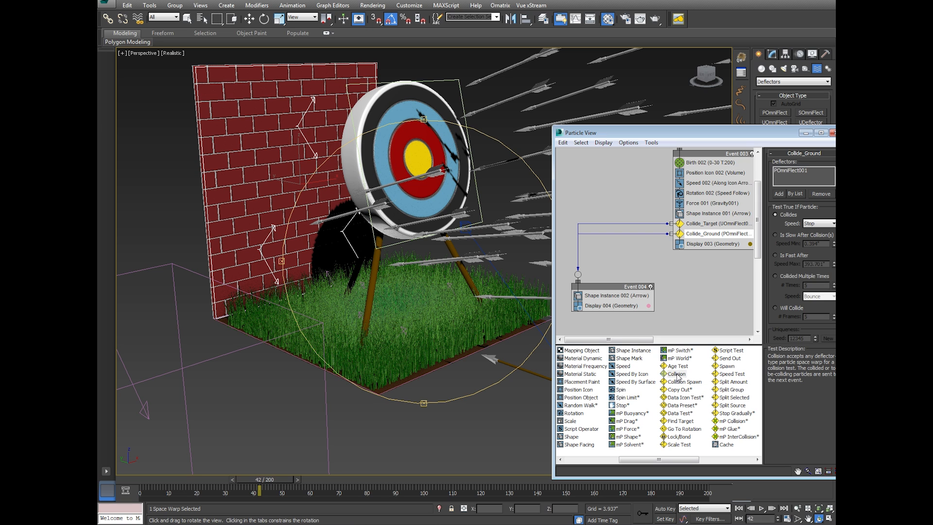
{"action": "left_click_drag", "start_coordinate": [678, 377], "coordinate": [698, 248]}
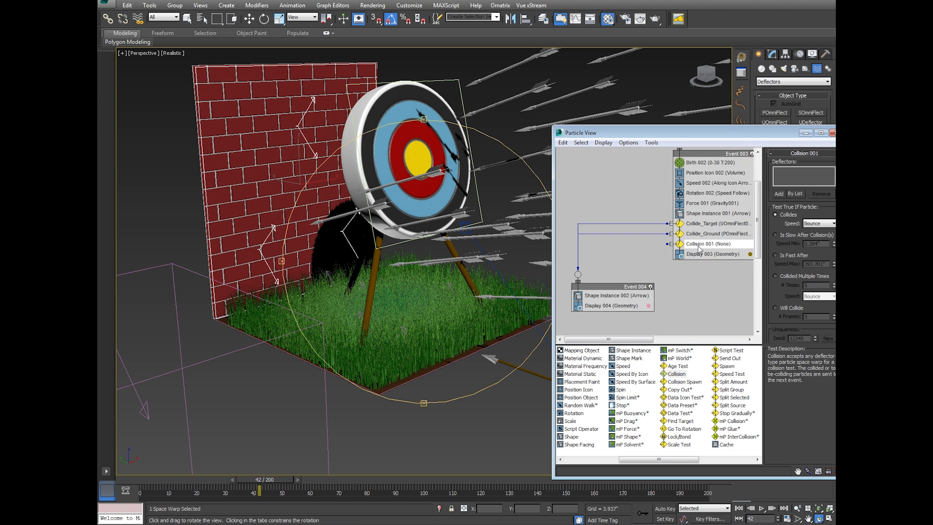
Rename the new collision test as Collide_Brick and move Event 004 slightly higher in the flow diagram
{"action": "right_click", "coordinate": [699, 248]}
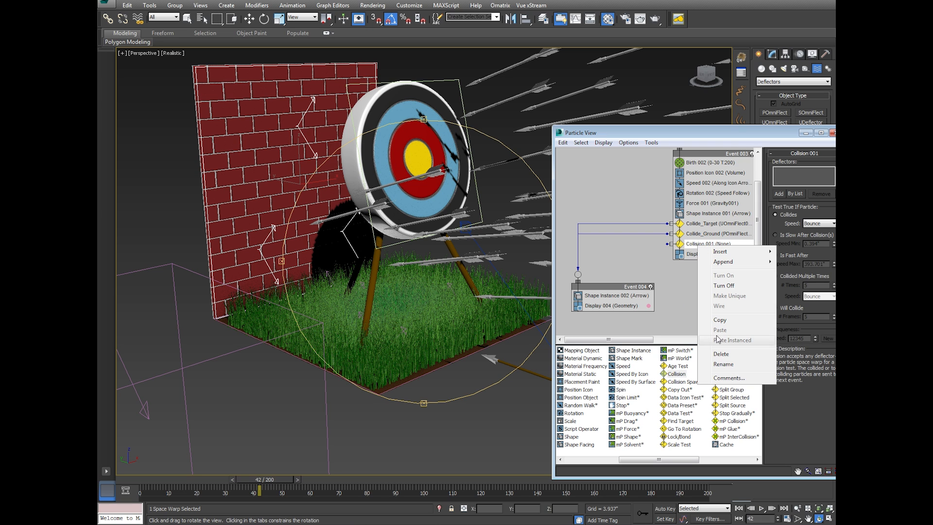
{"action": "left_click", "coordinate": [724, 364]}
{"action": "type", "text": "Co"}
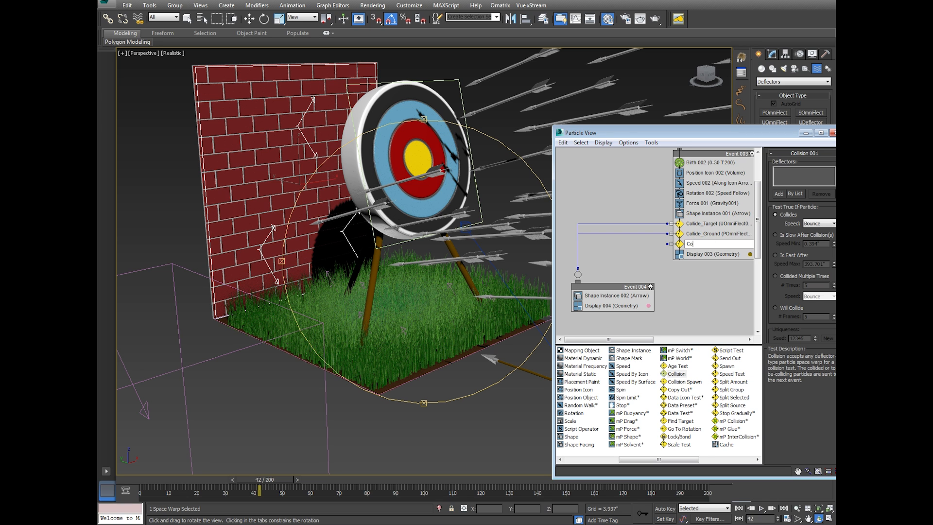
{"action": "type", "text": "llide_Brick"}
{"action": "key", "text": "Return"}
{"action": "left_click_drag", "start_coordinate": [613, 291], "coordinate": [612, 267]}
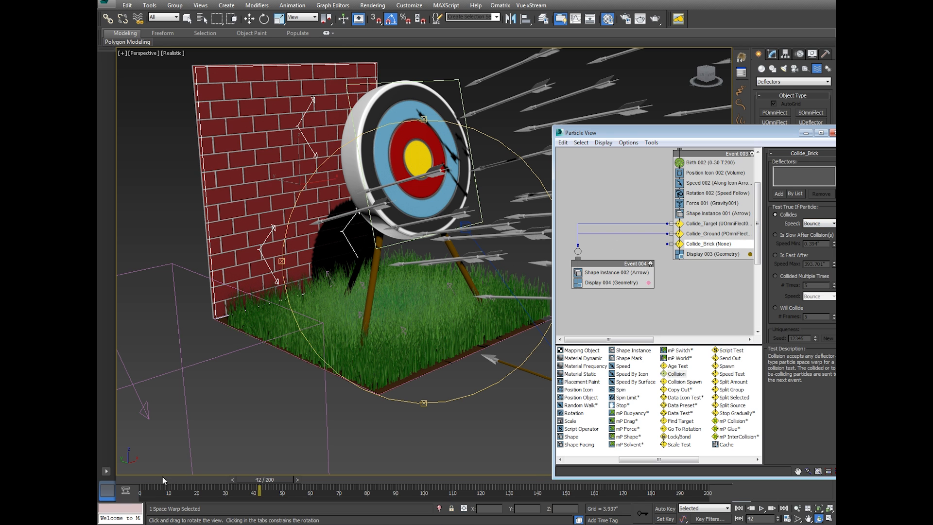
Add the wall's POmniFlect002 to the Collide_Brick test's deflectors and scrub the animation to frame 70
{"action": "left_click", "coordinate": [779, 194]}
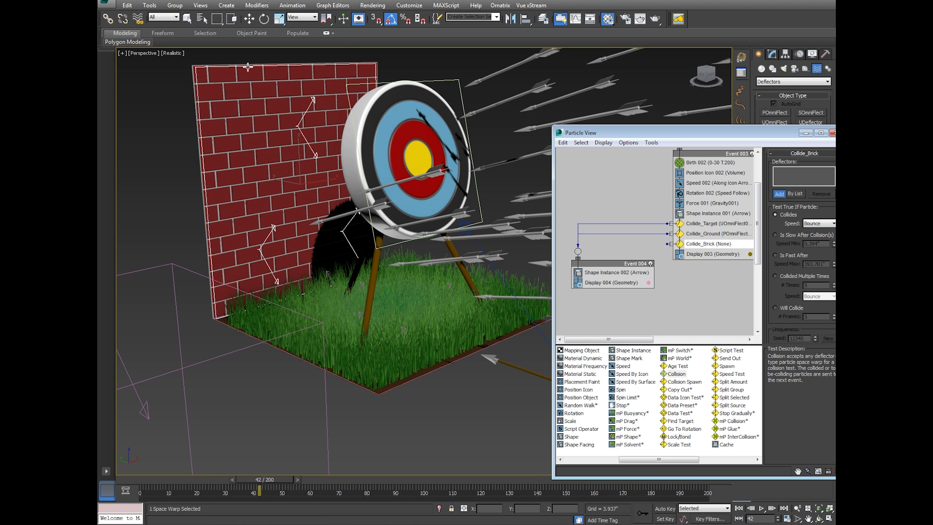
{"action": "left_click", "coordinate": [248, 67]}
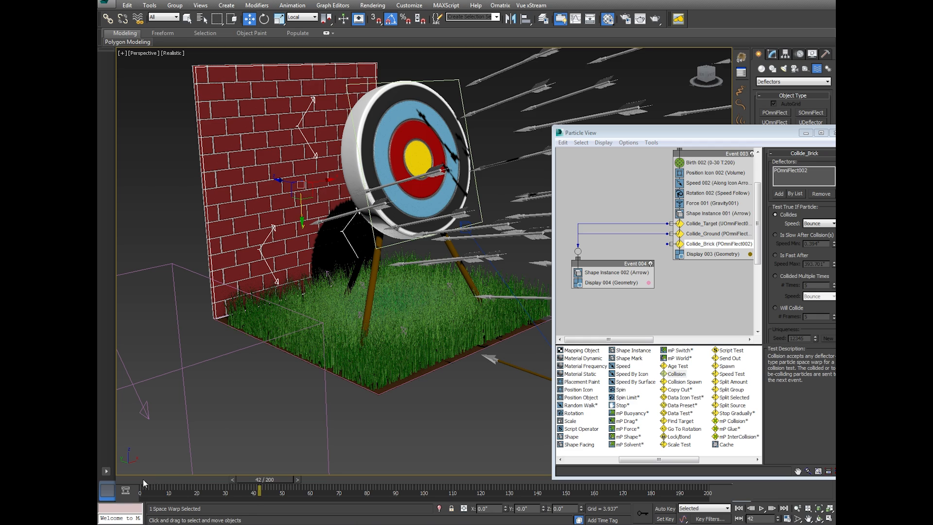
{"action": "left_click_drag", "start_coordinate": [255, 471], "coordinate": [354, 453]}
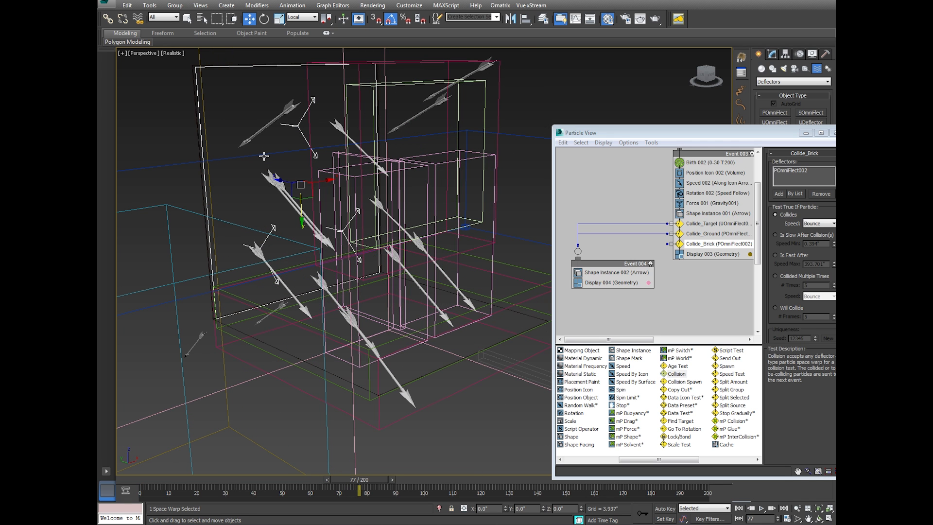
{"action": "left_click_drag", "start_coordinate": [149, 481], "coordinate": [258, 477]}
{"action": "left_click_drag", "start_coordinate": [286, 476], "coordinate": [340, 466]}
Move the wall deflector slightly forward, off the brick surface, and scrub through the animation to check the arrows' rebound
{"action": "key", "text": "w"}
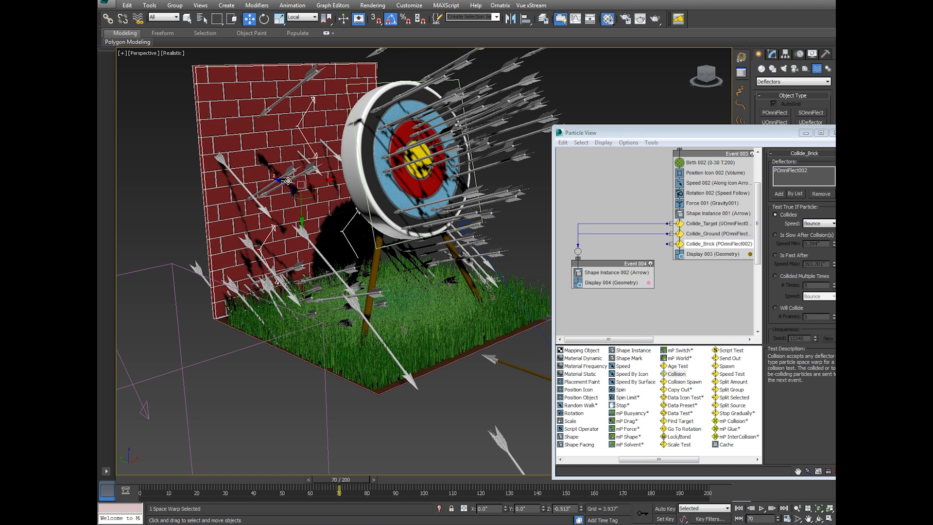
{"action": "left_click_drag", "start_coordinate": [288, 181], "coordinate": [295, 183]}
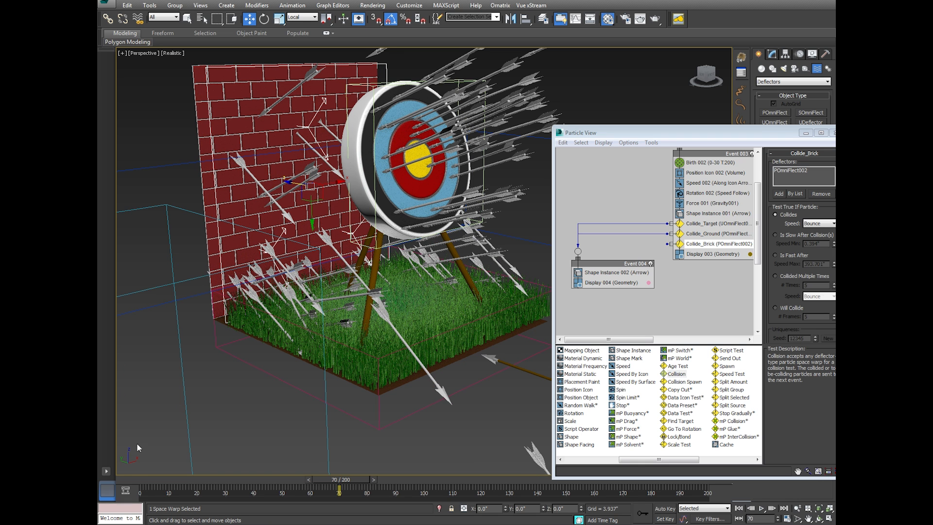
{"action": "left_click_drag", "start_coordinate": [142, 480], "coordinate": [368, 481]}
{"action": "key", "text": "w"}
Play the animation, examine the arrows hitting the target, ground and wall along with the particle flow, and scrub to frame 78
{"action": "left_click", "coordinate": [762, 508]}
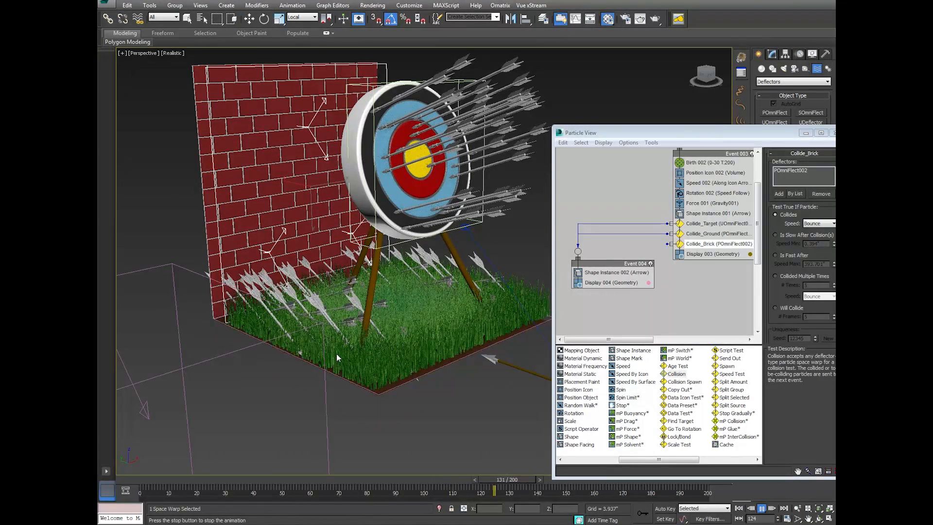
{"action": "middle_click_drag", "start_coordinate": [402, 325], "coordinate": [345, 357], "text": "alt"}
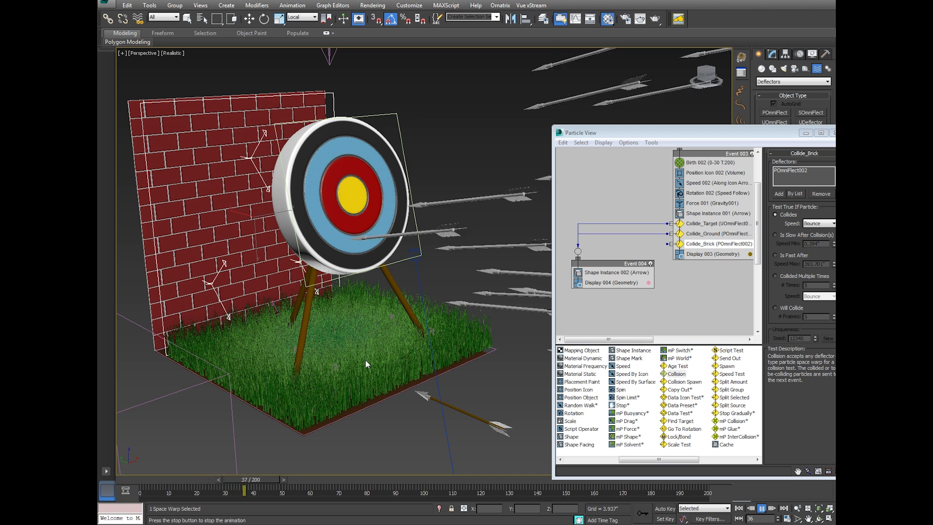
{"action": "scroll", "coordinate": [687, 209], "scroll_direction": "down", "scroll_amount": 5}
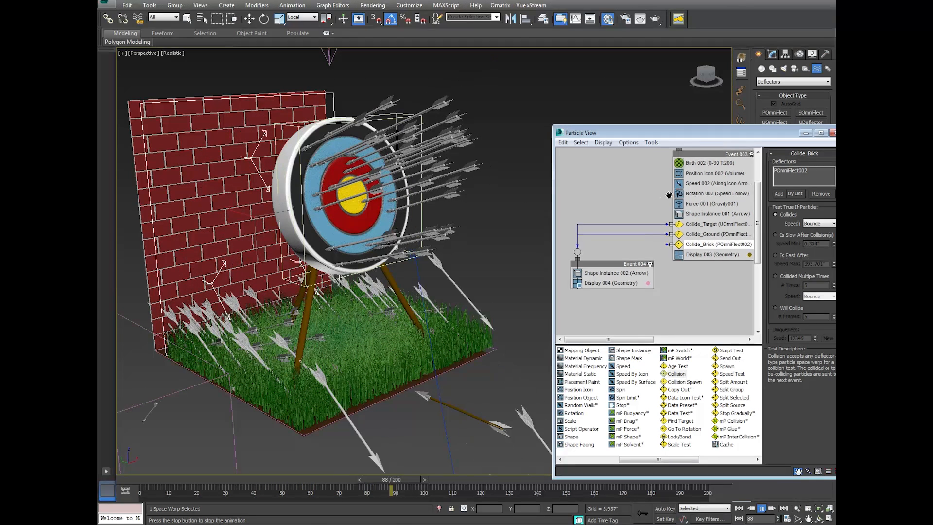
{"action": "middle_click_drag", "start_coordinate": [665, 257], "coordinate": [684, 271]}
{"action": "scroll", "coordinate": [597, 235], "scroll_direction": "up", "scroll_amount": 3}
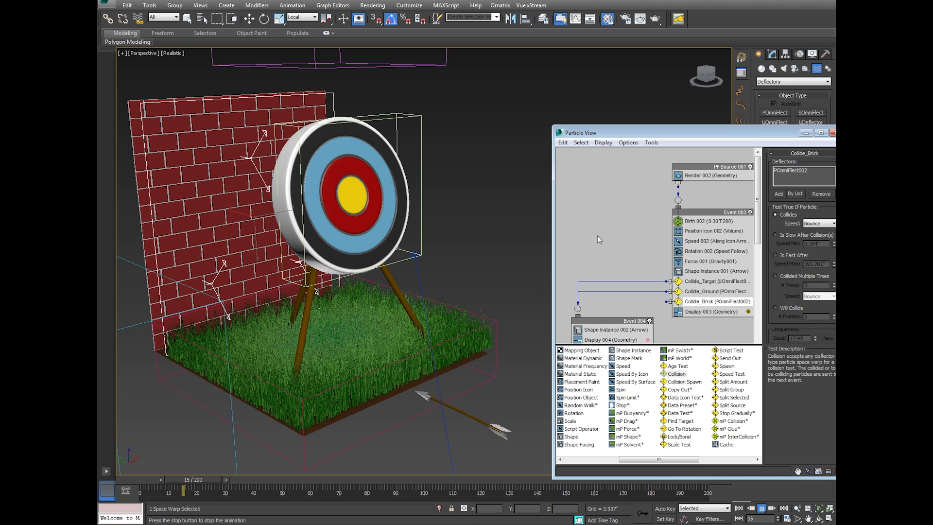
{"action": "middle_click_drag", "start_coordinate": [627, 243], "coordinate": [645, 235]}
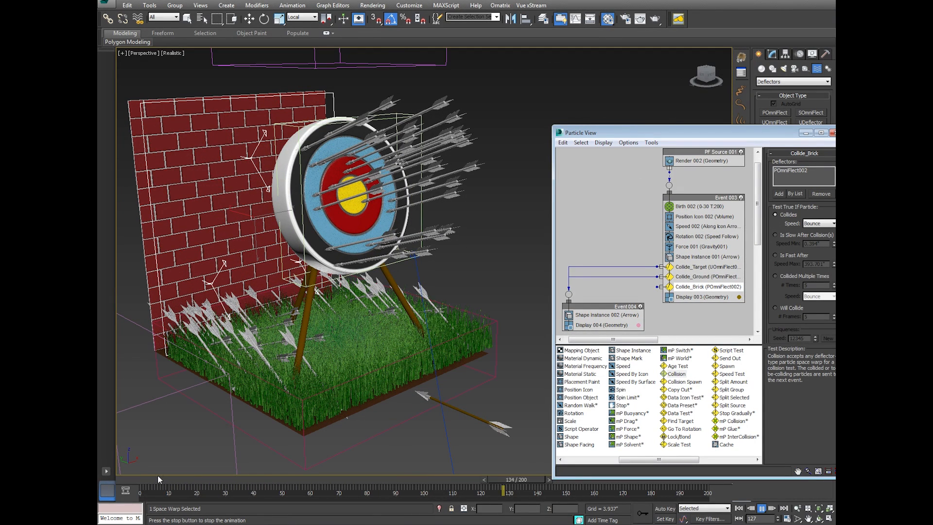
{"action": "left_click_drag", "start_coordinate": [141, 482], "coordinate": [359, 465]}
{"action": "key", "text": "w"}
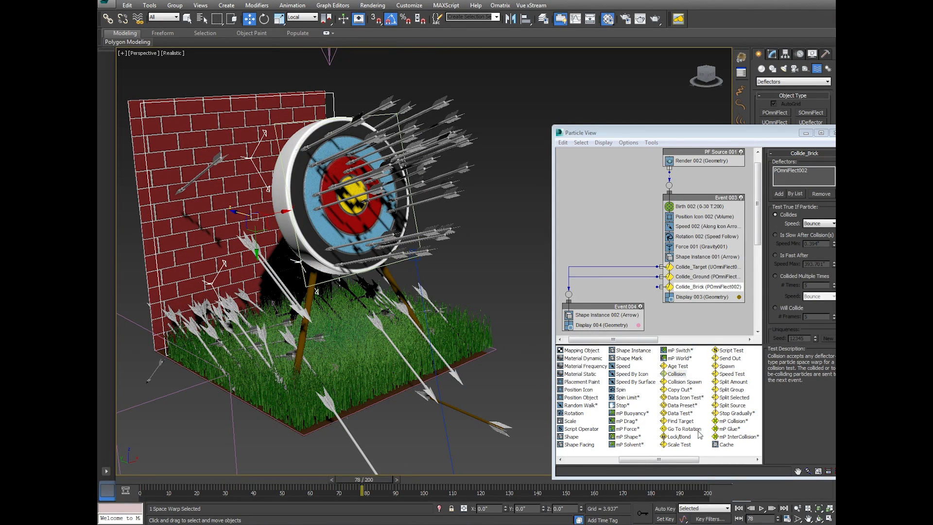
Add a Cache operator below Render 002 in PF Source 001 and update its cache
{"action": "left_click_drag", "start_coordinate": [727, 446], "coordinate": [700, 174]}
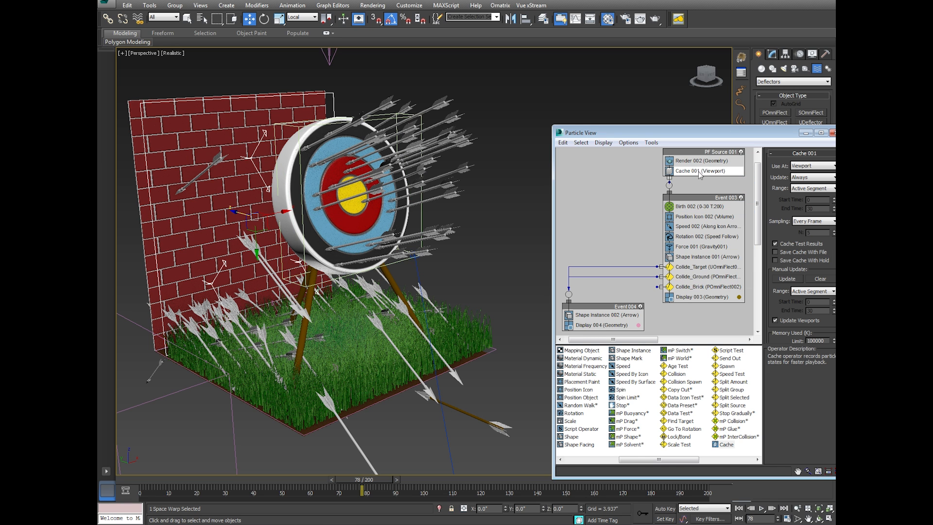
{"action": "left_click", "coordinate": [794, 279]}
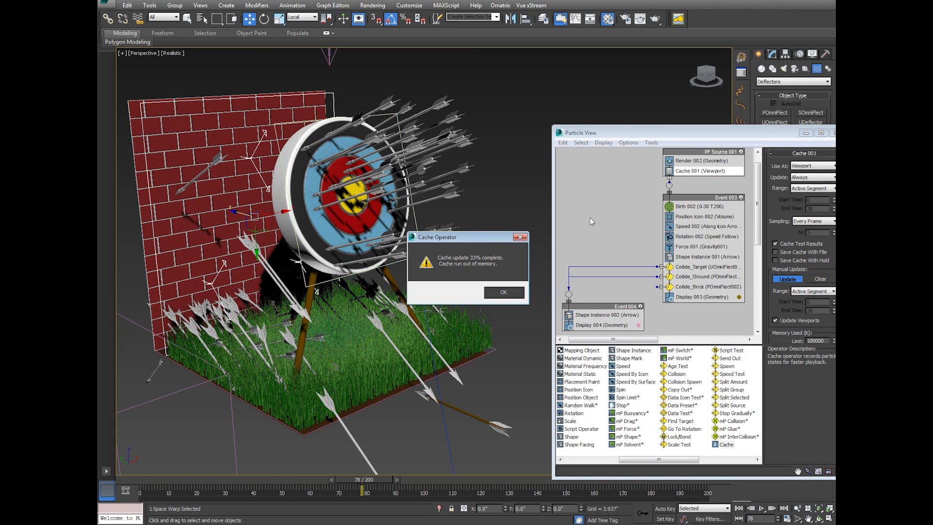
{"action": "left_click", "coordinate": [504, 292]}
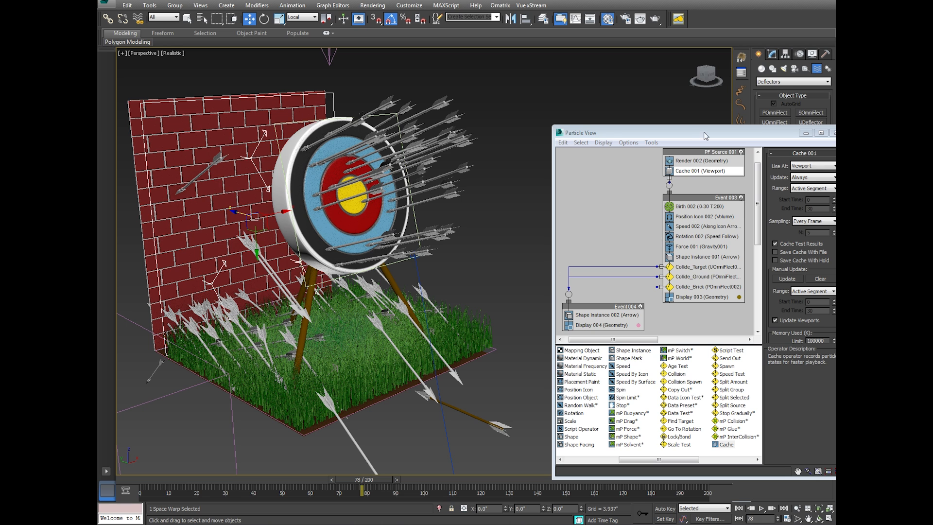
{"action": "left_click_drag", "start_coordinate": [687, 132], "coordinate": [658, 107]}
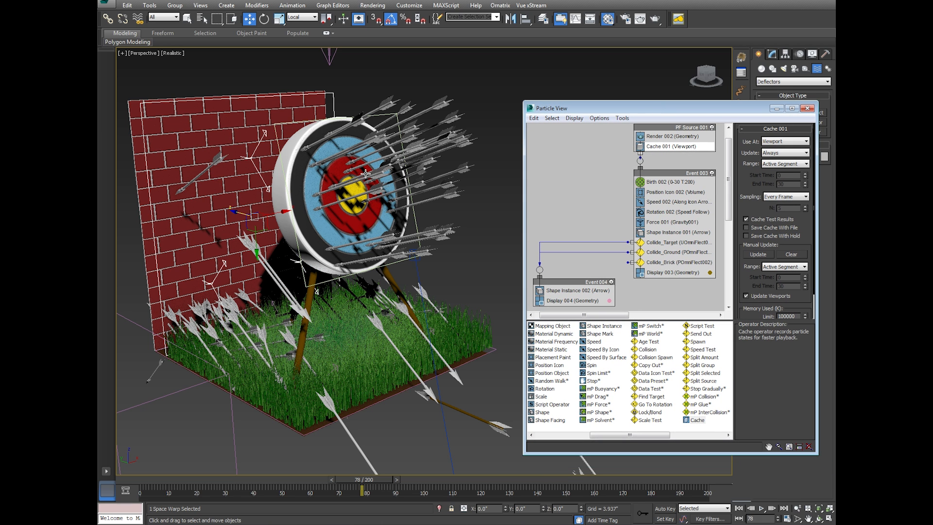
Try to update the particle cache with Birth 002's Amount reduced to 75
{"action": "left_click", "coordinate": [659, 181]}
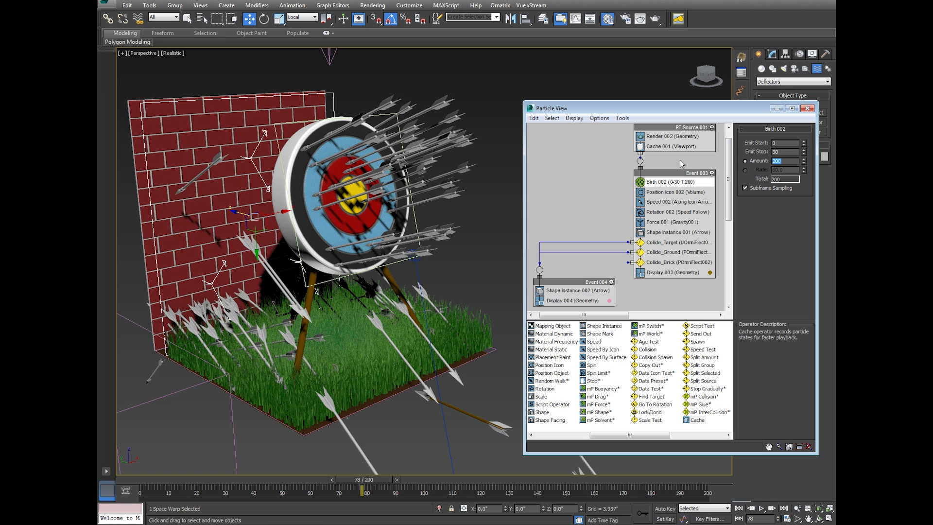
{"action": "type", "text": "75"}
{"action": "key", "text": "Return"}
{"action": "left_click", "coordinate": [657, 147]}
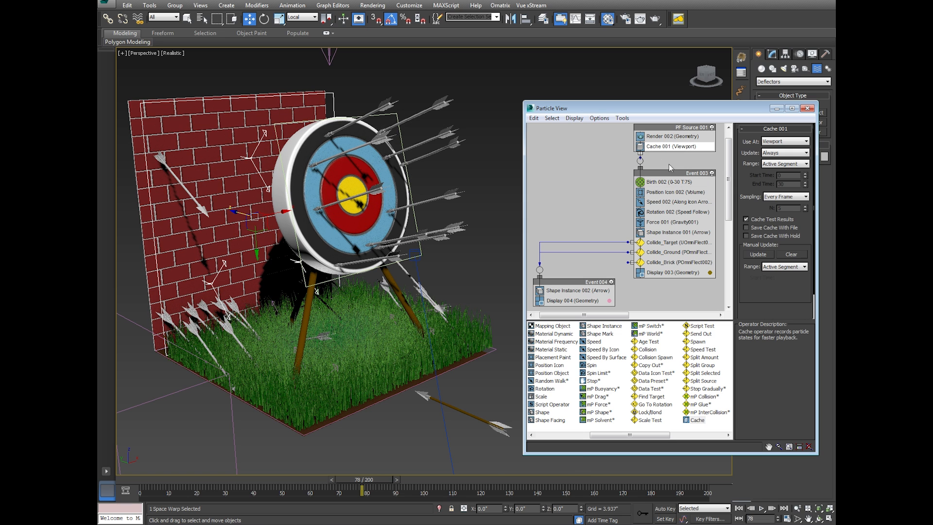
{"action": "left_click", "coordinate": [767, 256]}
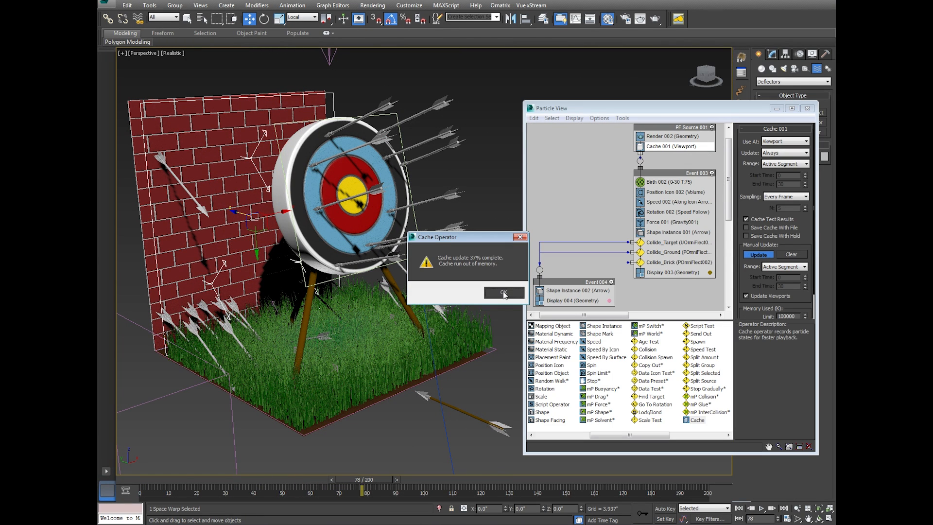
{"action": "left_click", "coordinate": [504, 293]}
Set the Amount of Birth 002 to 25 particles
{"action": "left_click", "coordinate": [708, 183]}
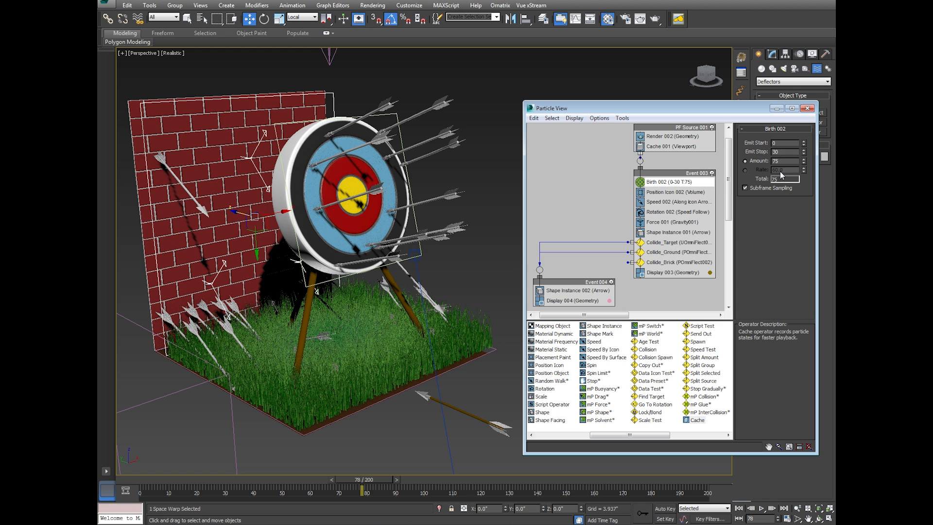
{"action": "type", "text": "25"}
{"action": "key", "text": "Return"}
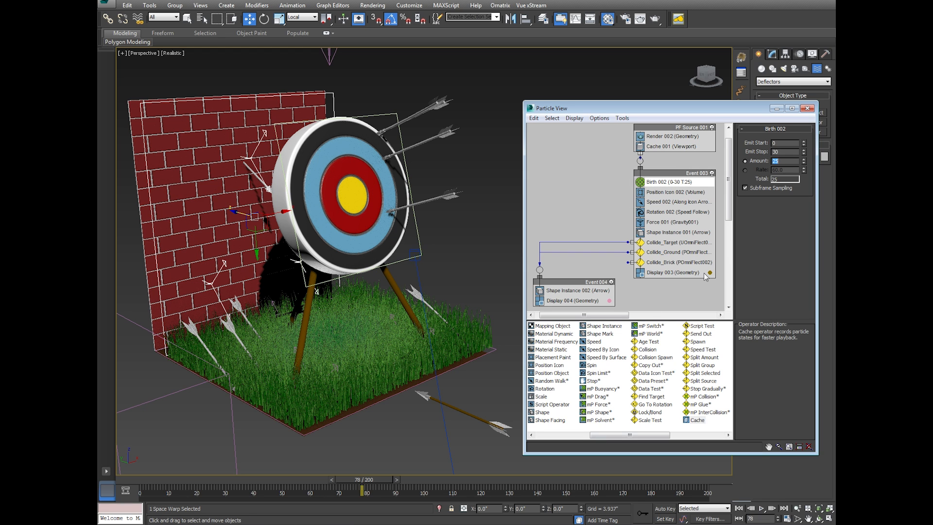
Update Cache 001 with the reduced particle amount and play the cached animation
{"action": "left_click_drag", "start_coordinate": [726, 109], "coordinate": [676, 139]}
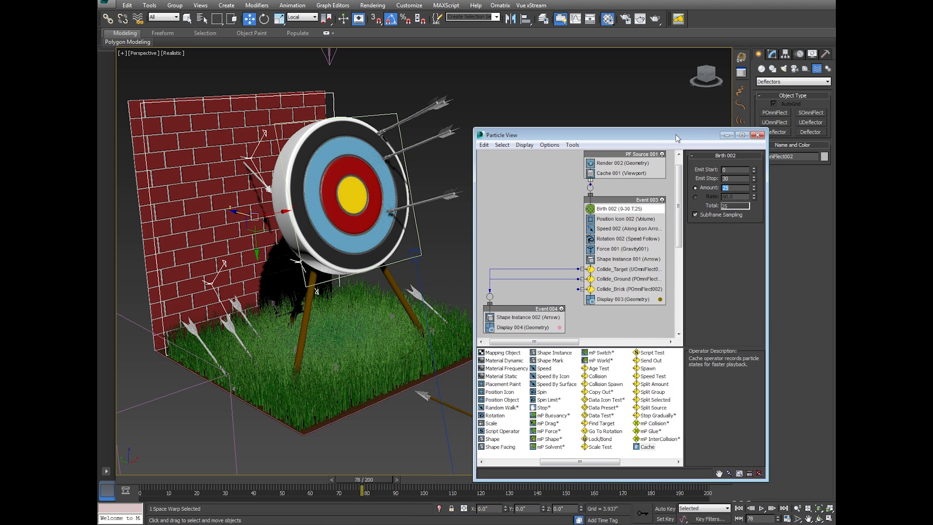
{"action": "left_click", "coordinate": [626, 174]}
{"action": "left_click", "coordinate": [711, 281]}
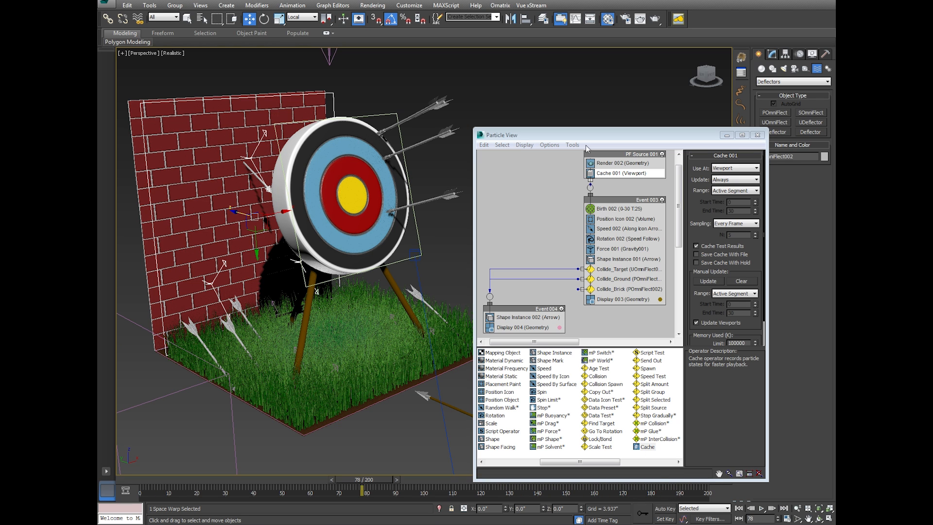
{"action": "left_click_drag", "start_coordinate": [583, 138], "coordinate": [644, 9]}
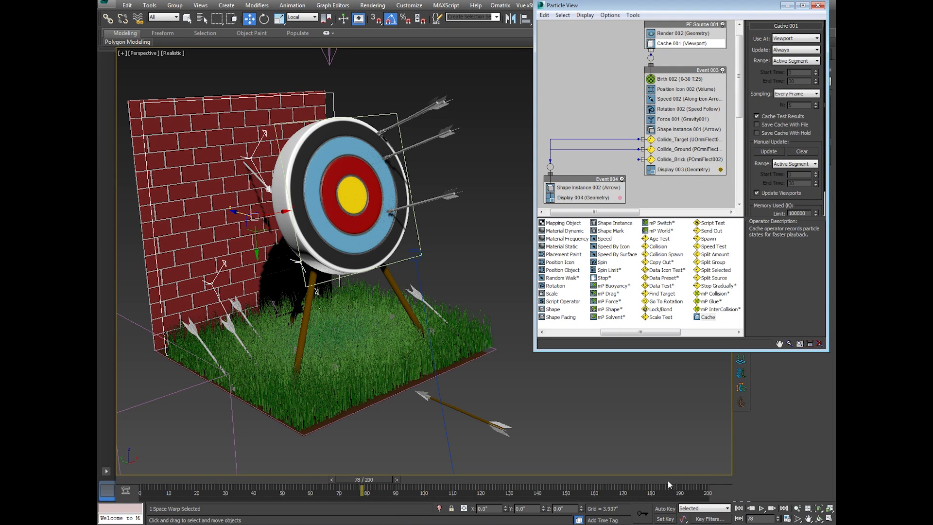
{"action": "left_click", "coordinate": [762, 508]}
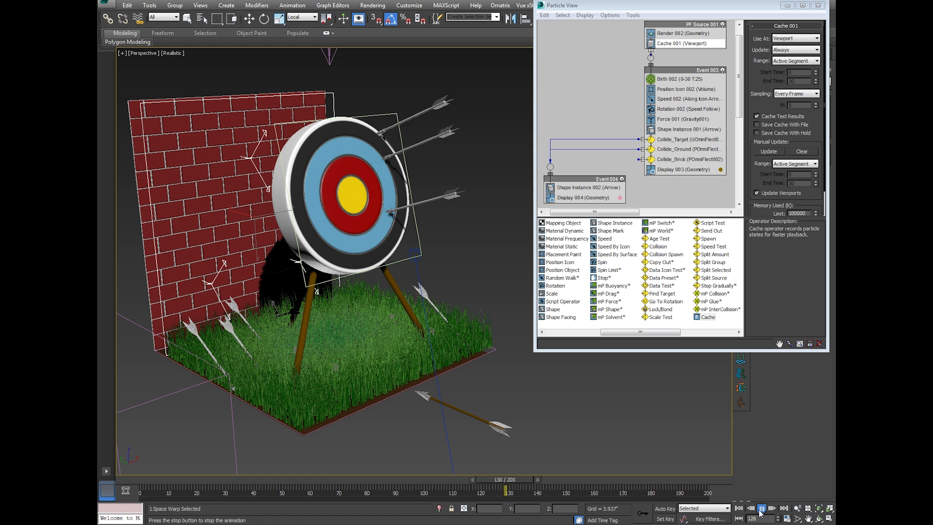